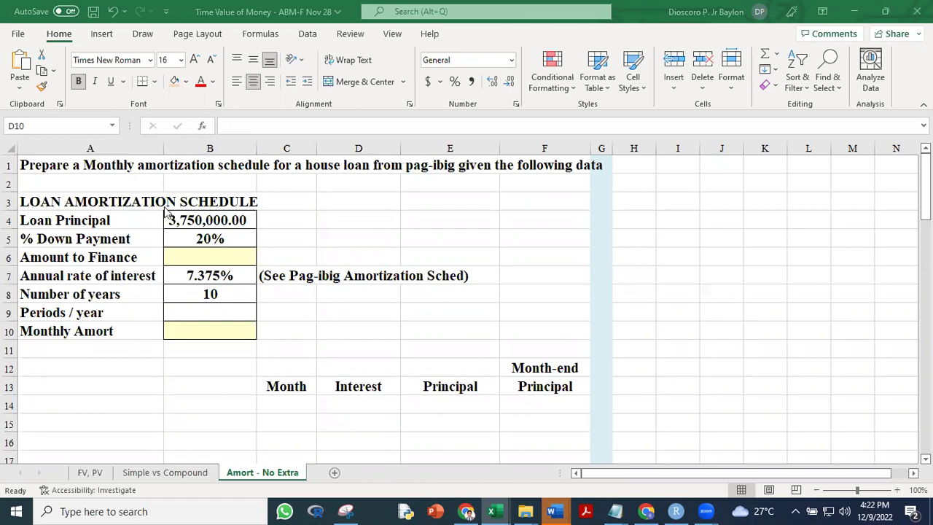
click(69, 220)
click(209, 220)
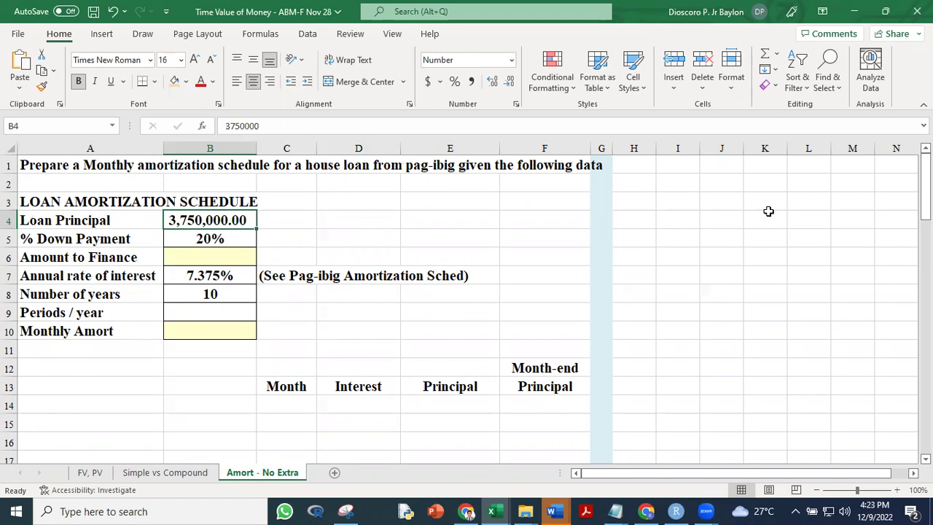
click(780, 278)
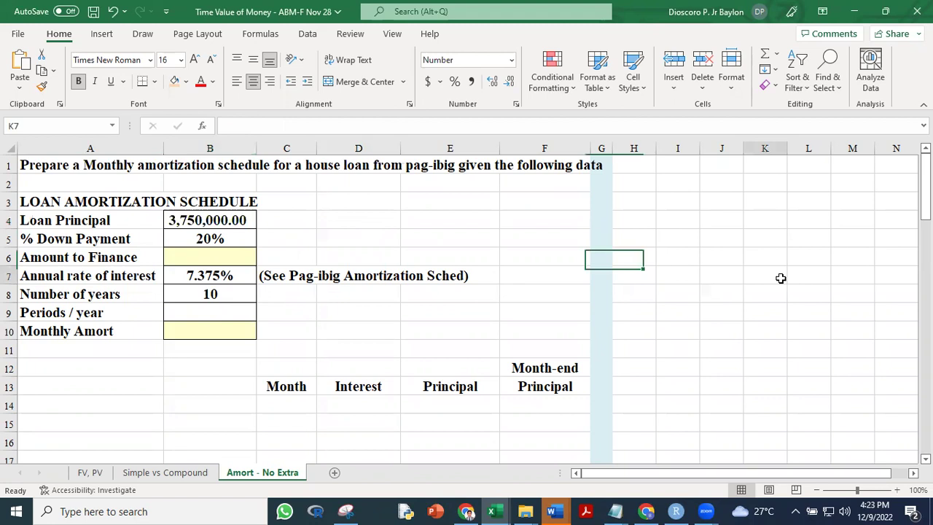
click(189, 238)
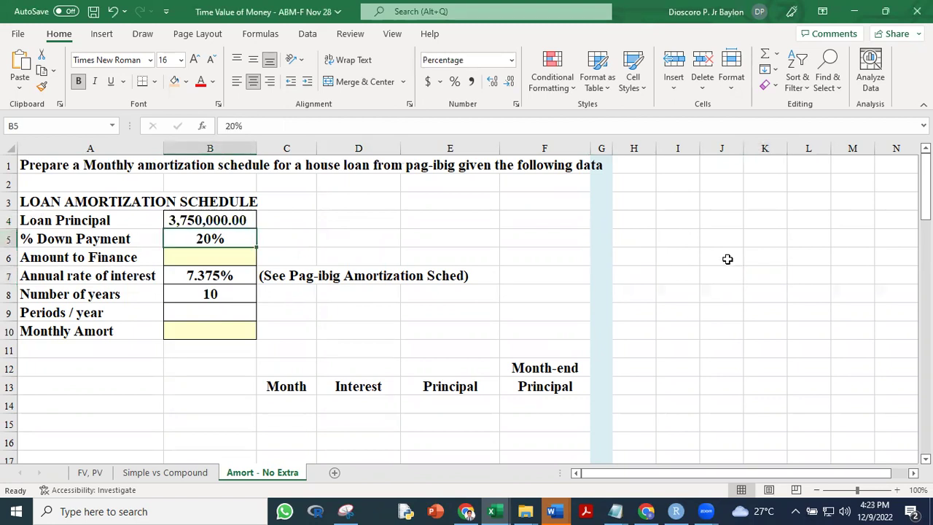
Calculate the Amount to Finance in B6 with the formula =B4*(1-B5)
click(227, 257)
text(=)
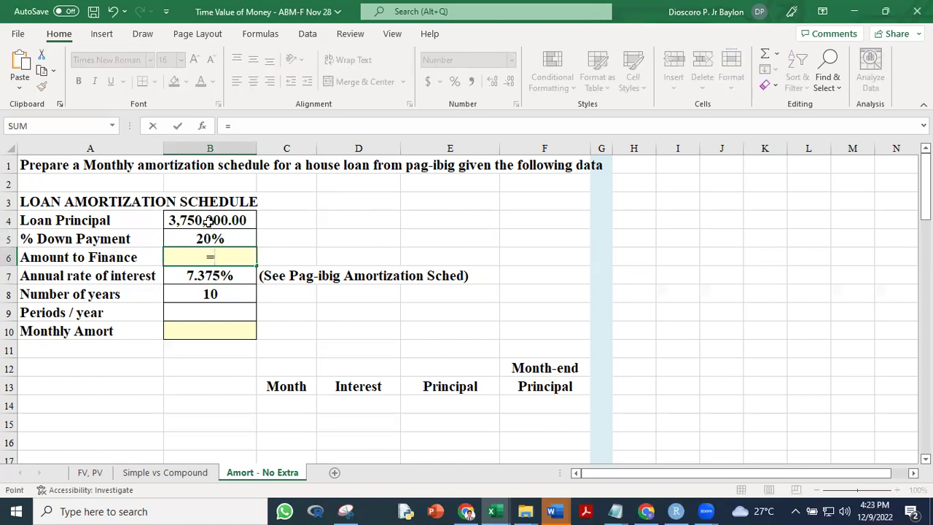
click(232, 220)
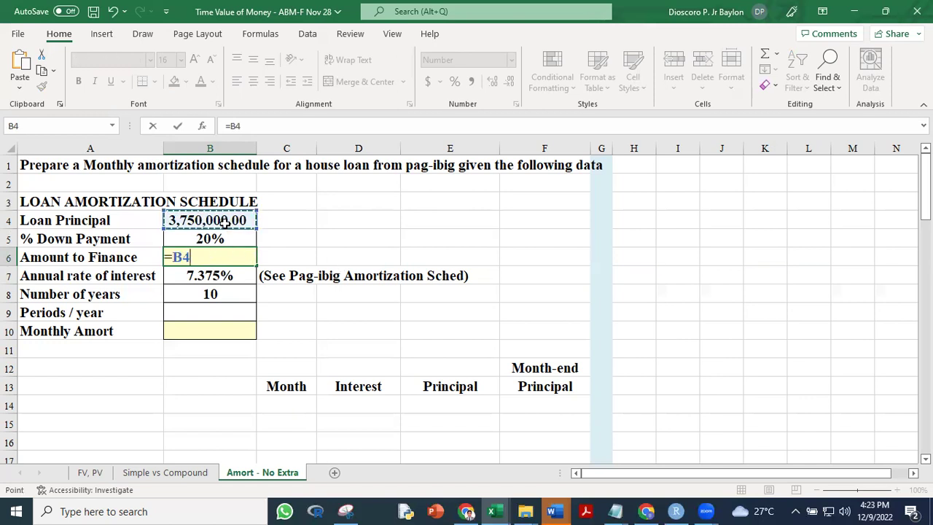
text(*()
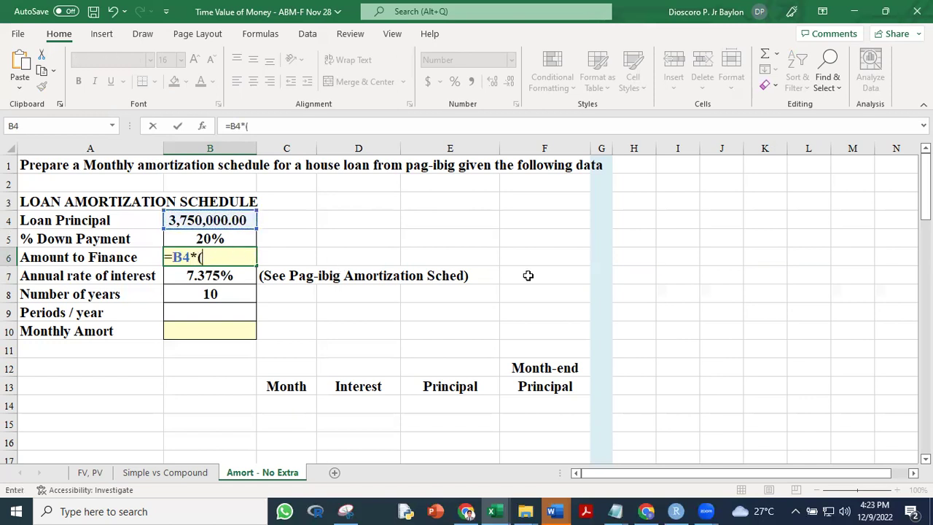
text(1-)
click(210, 237)
text())
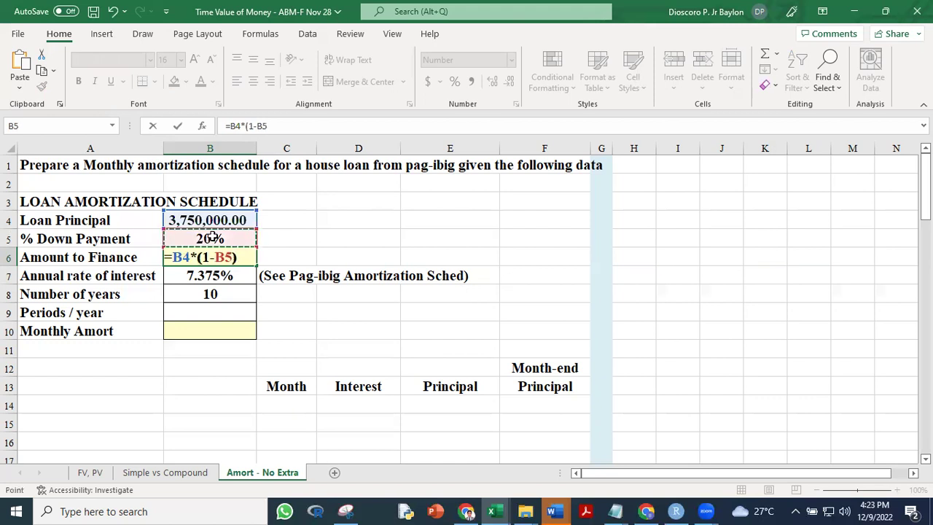
key(ctrl+Return)
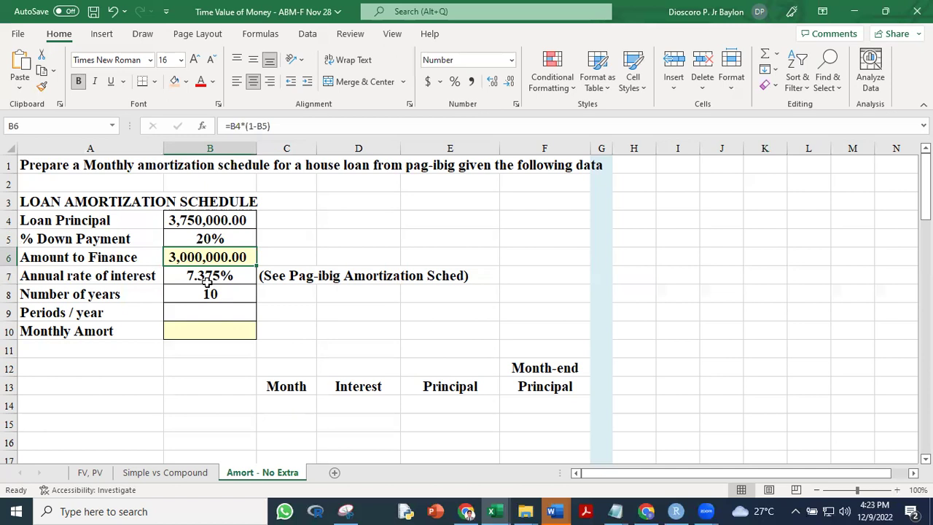
Set the Periods / year value in B9 to 12
click(216, 316)
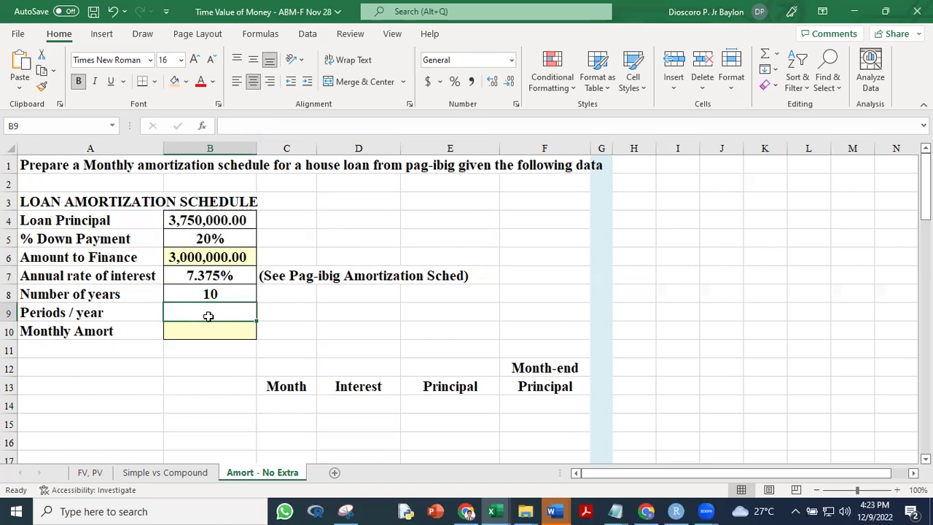
text(12)
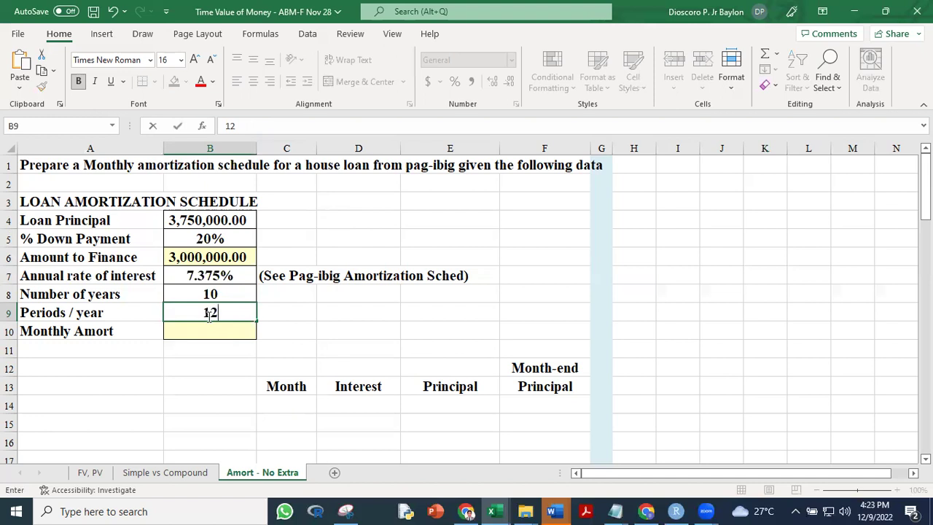
key(Return)
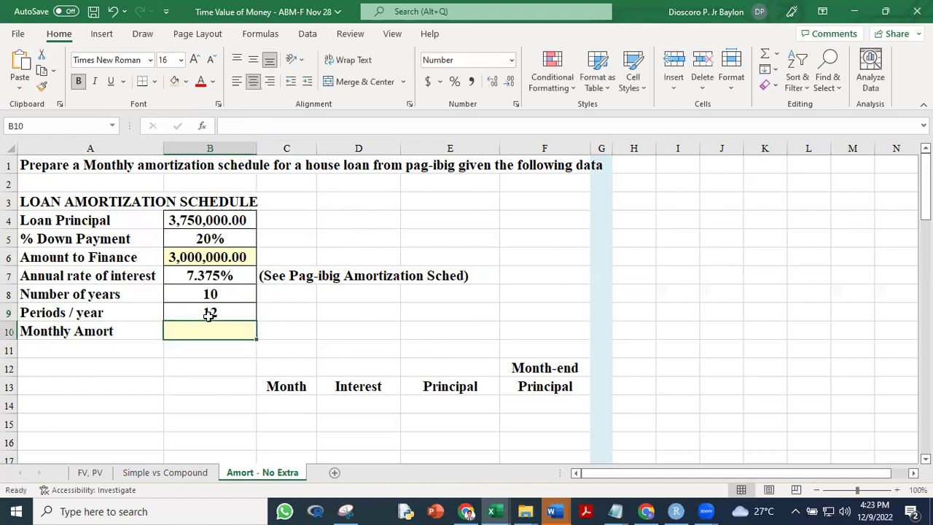
click(295, 319)
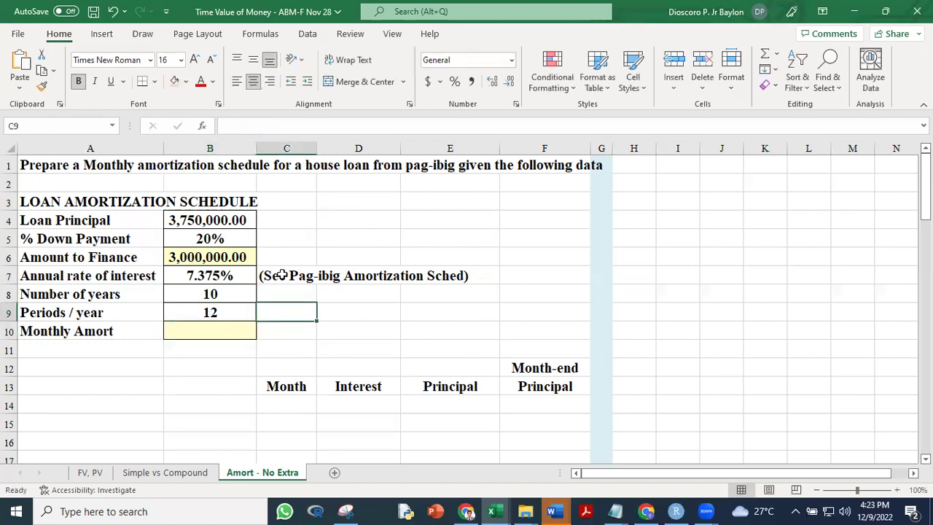
Start a negative PMT formula in the Monthly Amort cell B10, with B7/B9 as the rate
click(212, 333)
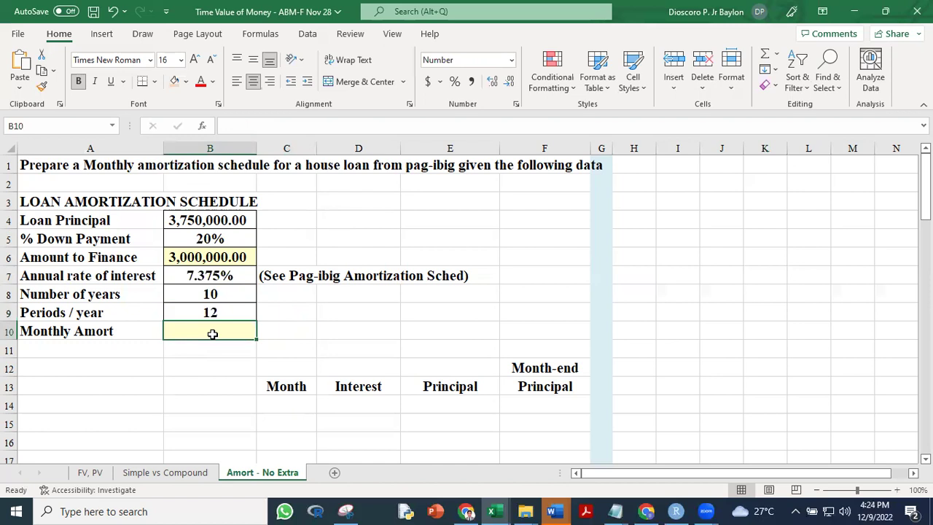
text(=)
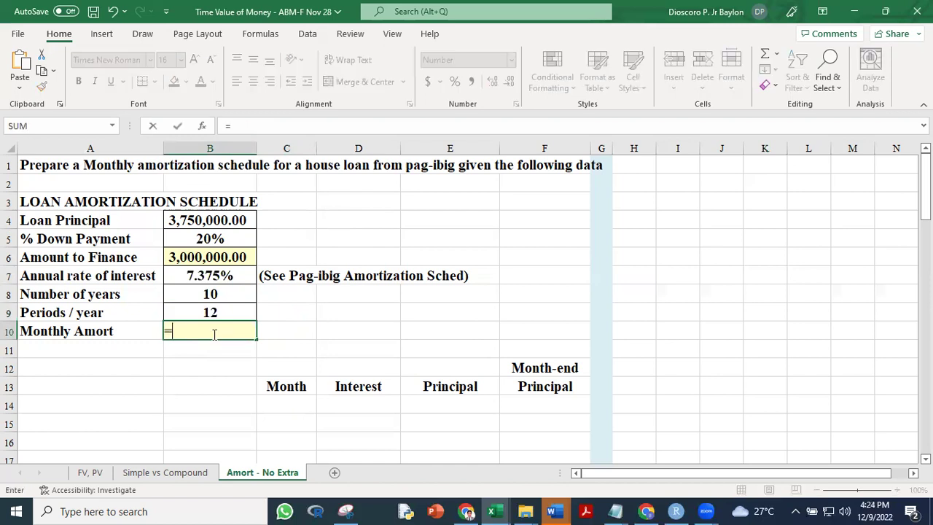
text(-PM)
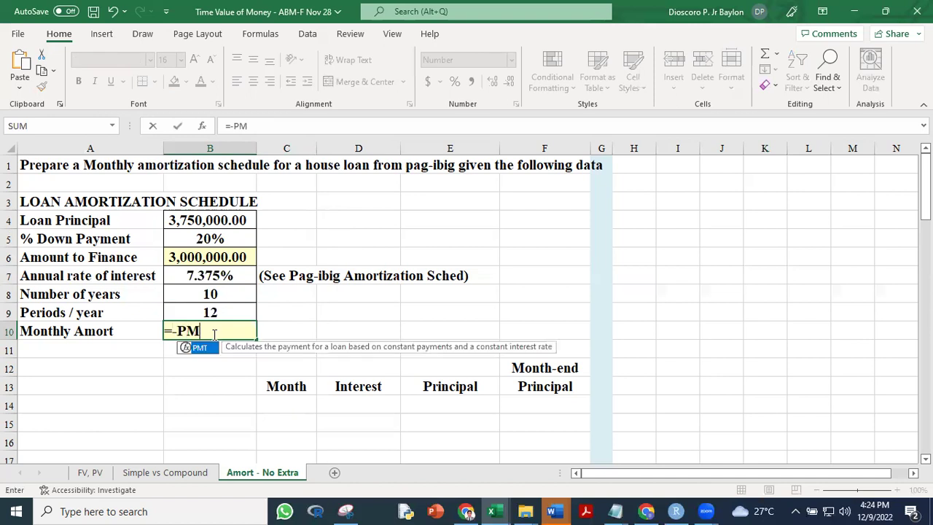
text(T()
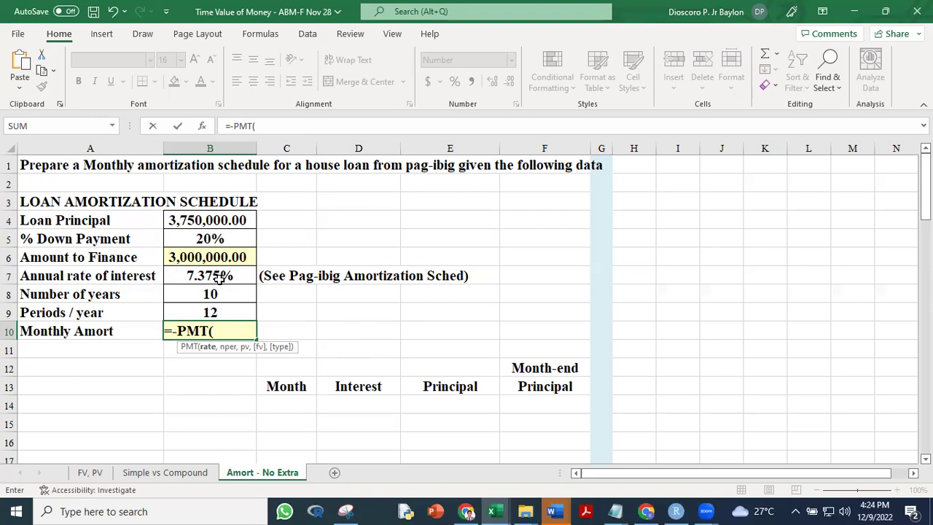
key(Up)
key(Up)
key(Up)
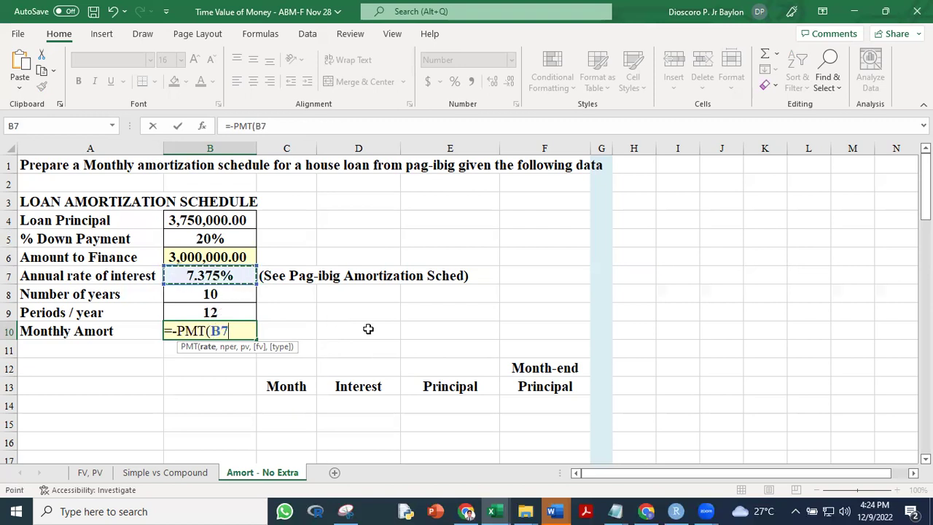
text(/)
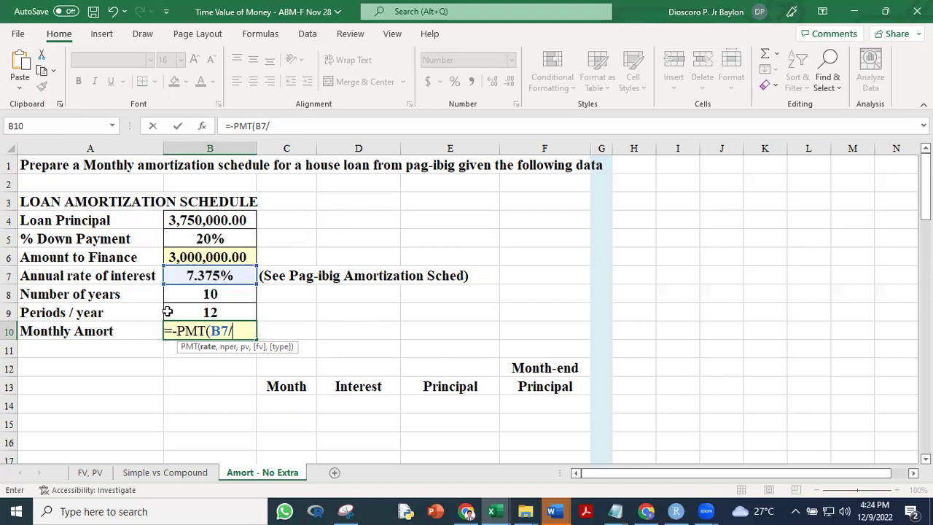
click(226, 310)
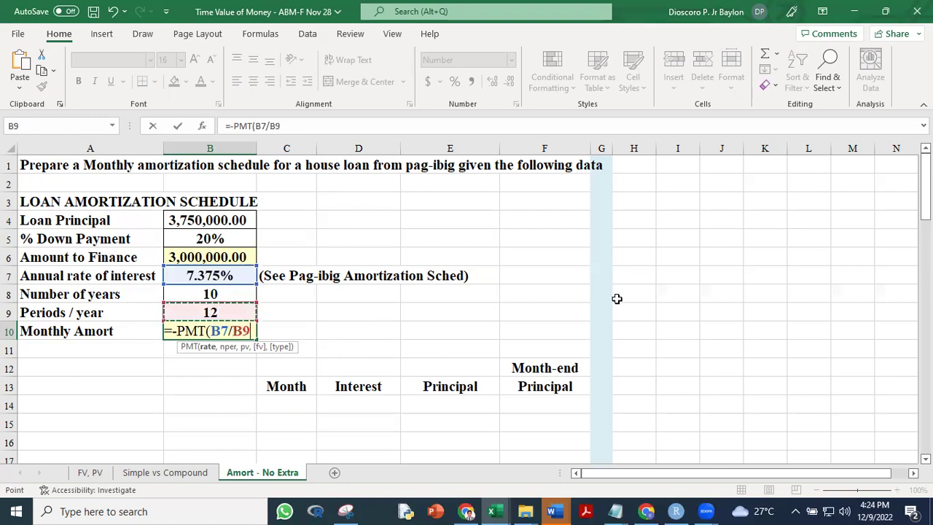
Add B8*B9 as the number of periods in the PMT formula
text(,)
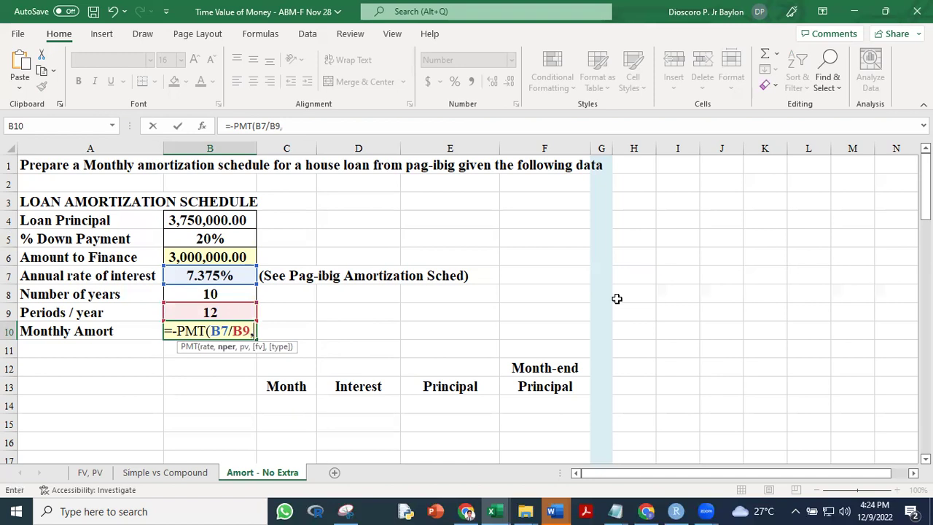
click(210, 293)
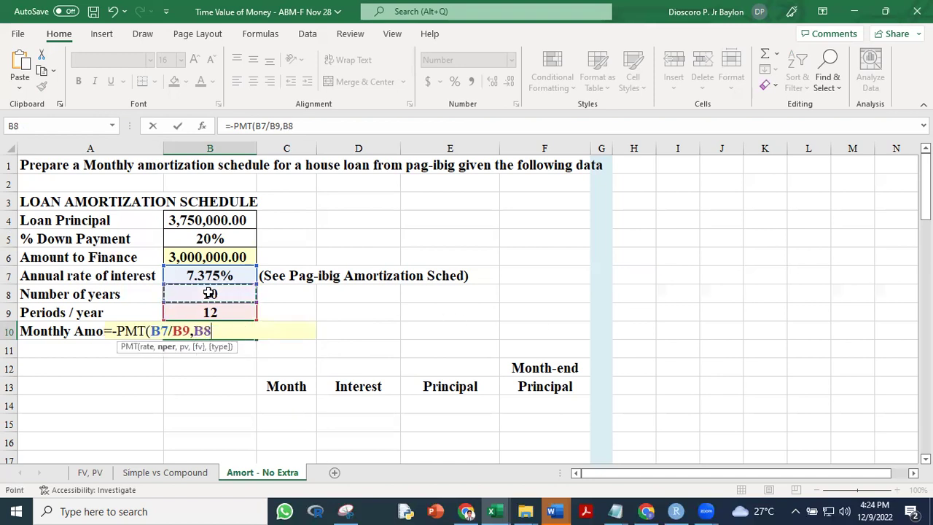
text(*)
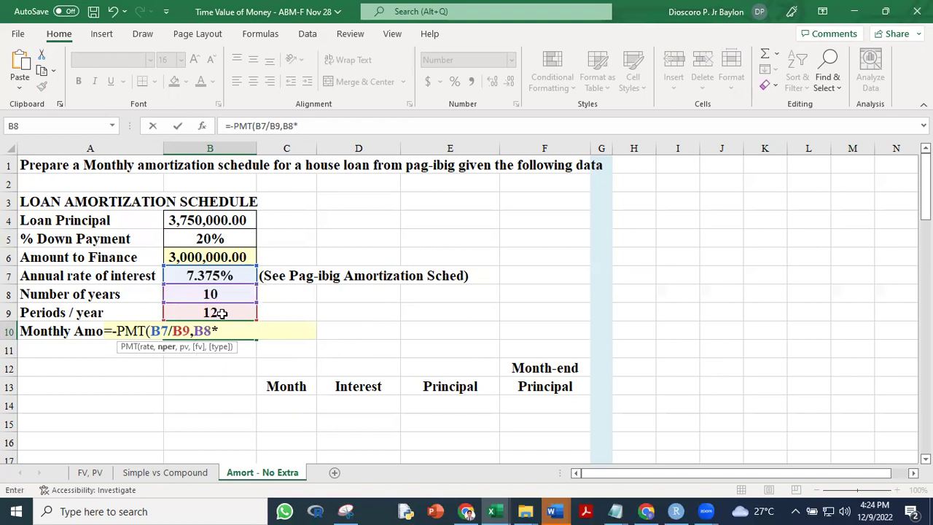
click(222, 312)
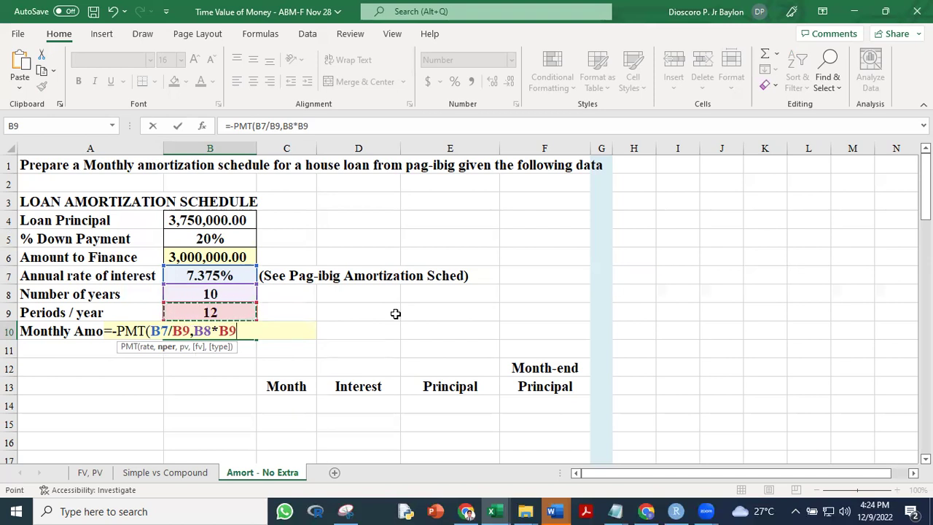
Complete the PMT formula with B6 as present value, an empty future value and type 0, and enter it in B10
text(,)
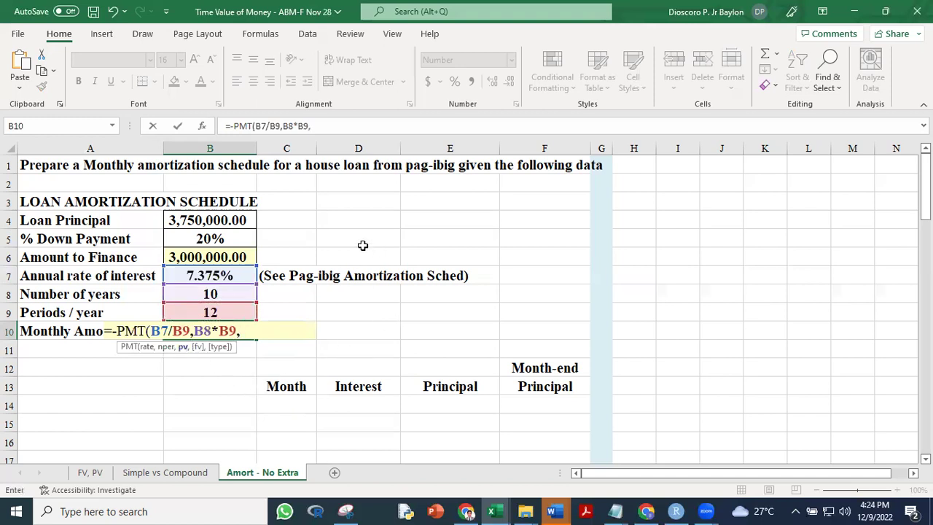
click(232, 258)
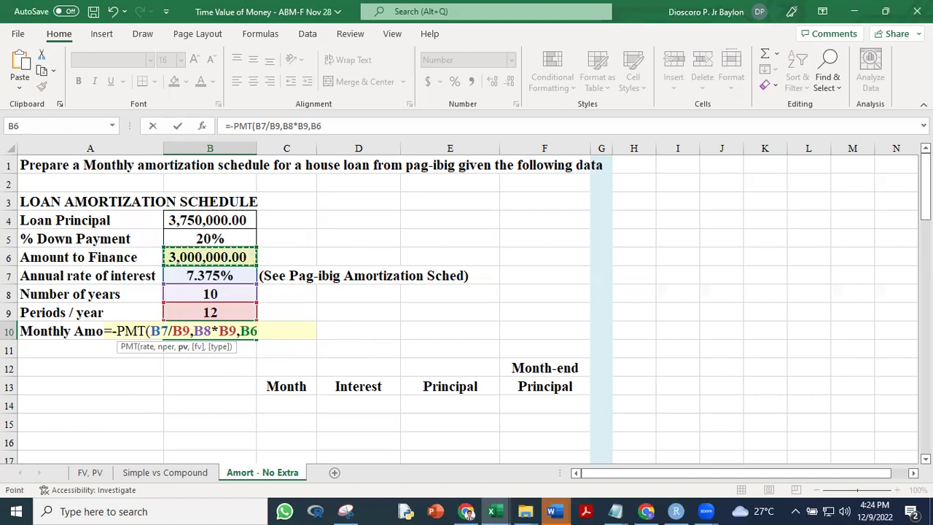
text(.)
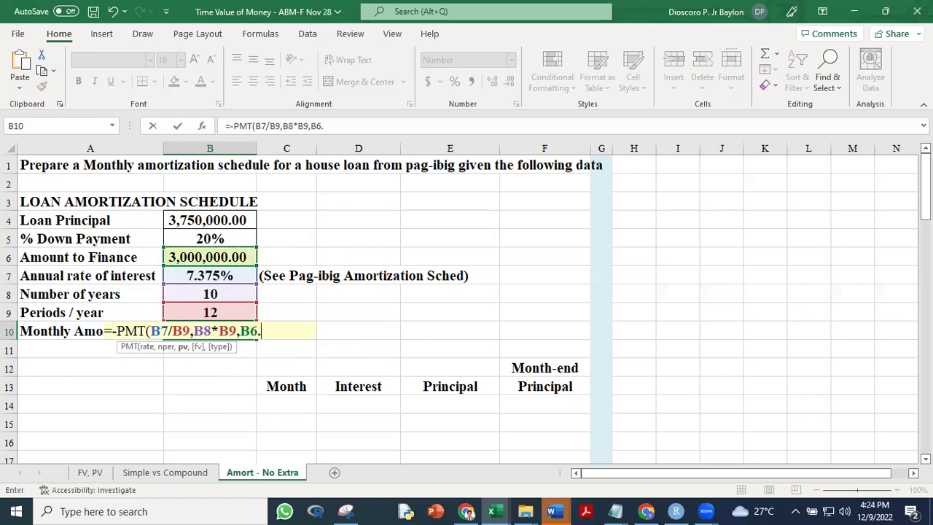
text(.)
key(BackSpace)
key(BackSpace)
text(,,)
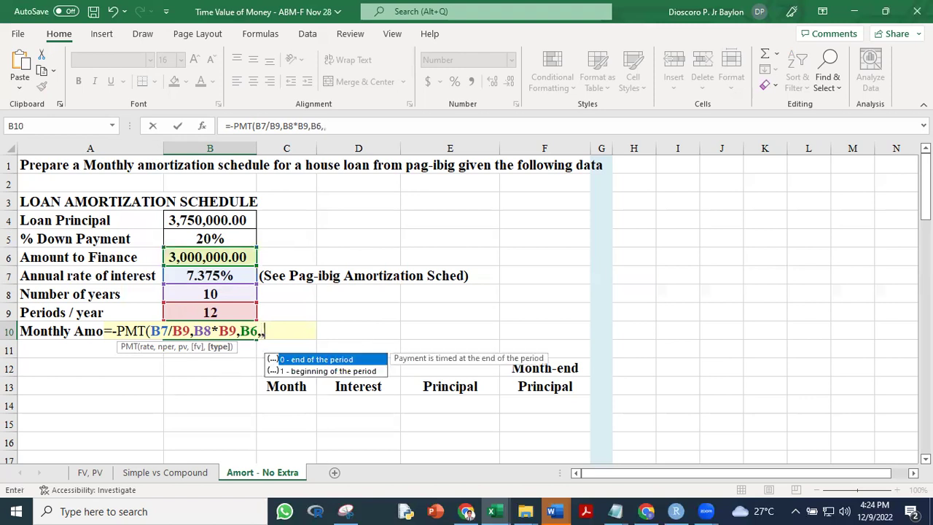
text(0))
key(ctrl+Return)
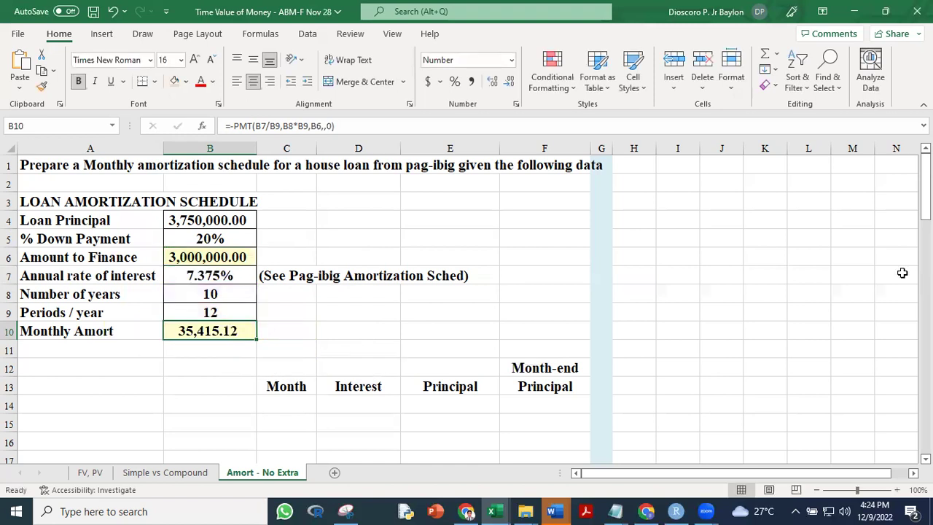
click(350, 346)
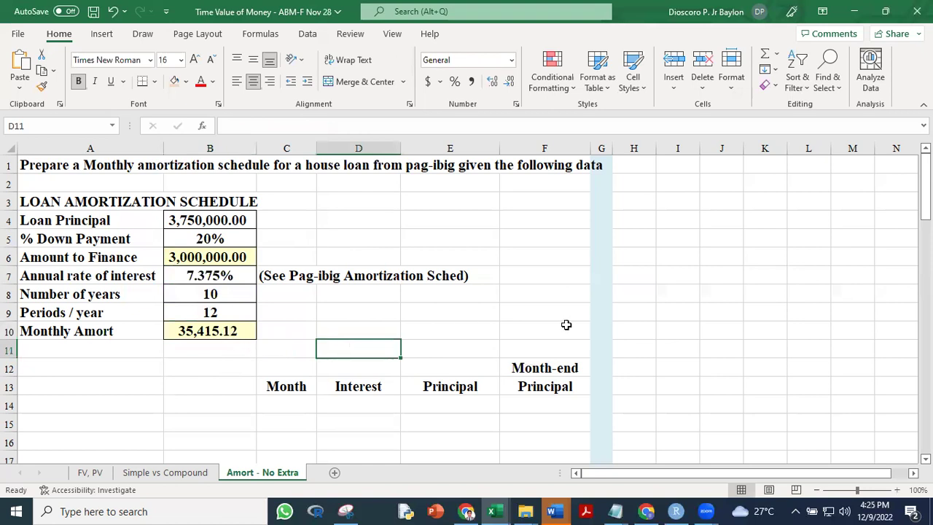
click(230, 332)
click(47, 124)
text(mONTHL)
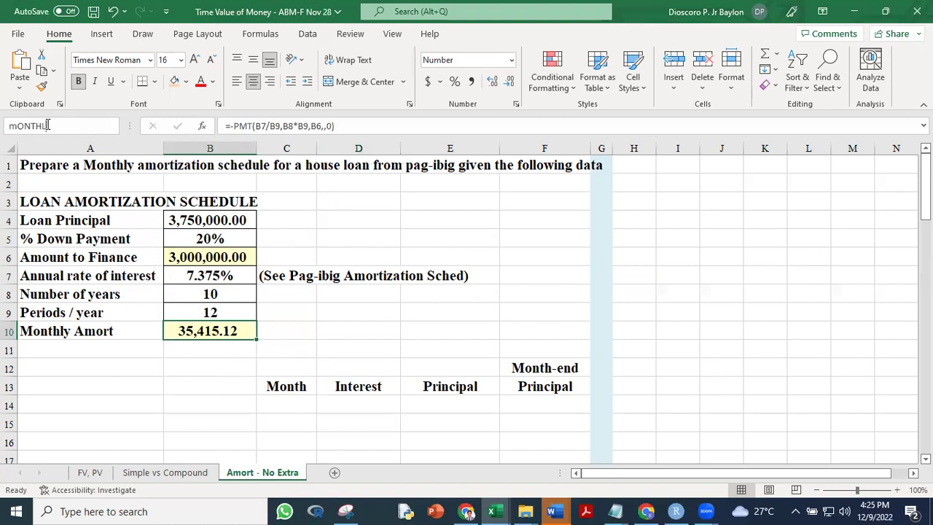
key(BackSpace)
key(BackSpace)
key(BackSpace)
key(BackSpace)
key(BackSpace)
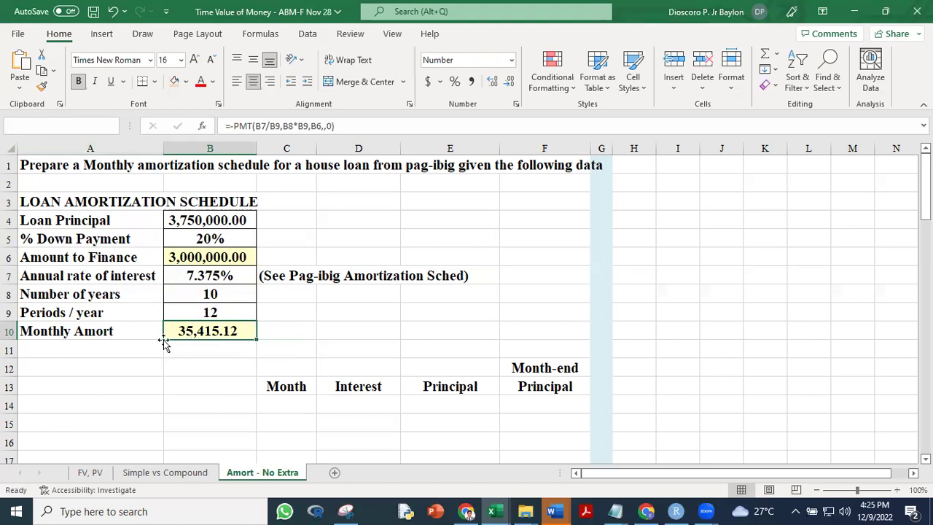
Create a cell name for the monthly amortization in B10 from its label in A10, using the Left column option
drag(131, 331, 235, 328)
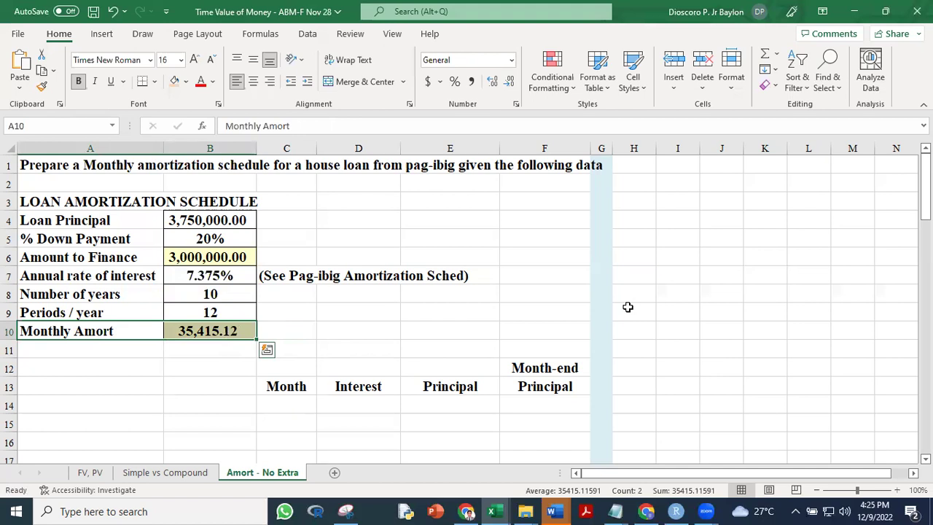
key(ctrl+shift+F3)
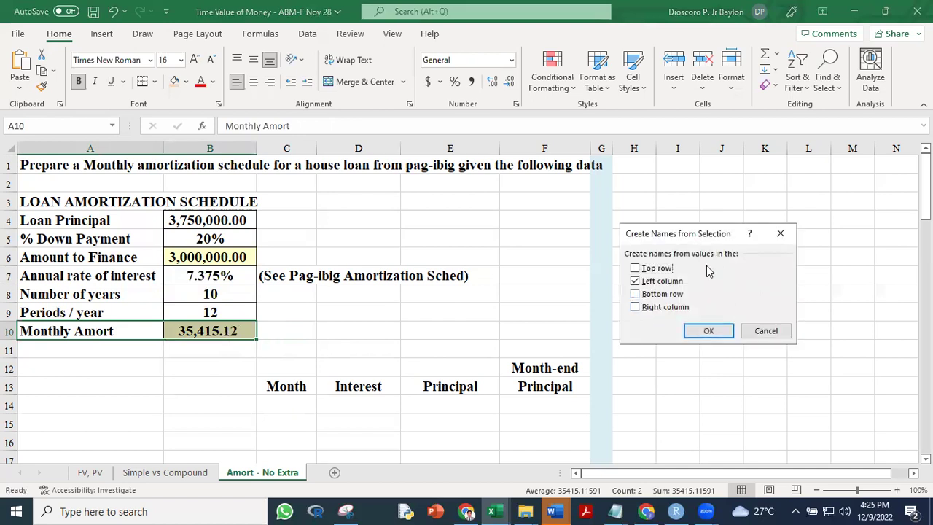
click(709, 330)
click(455, 315)
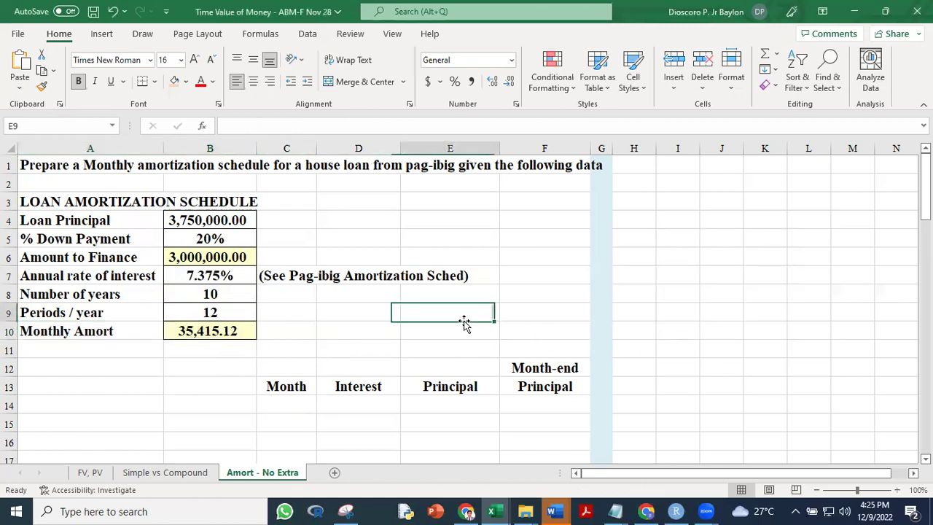
click(925, 458)
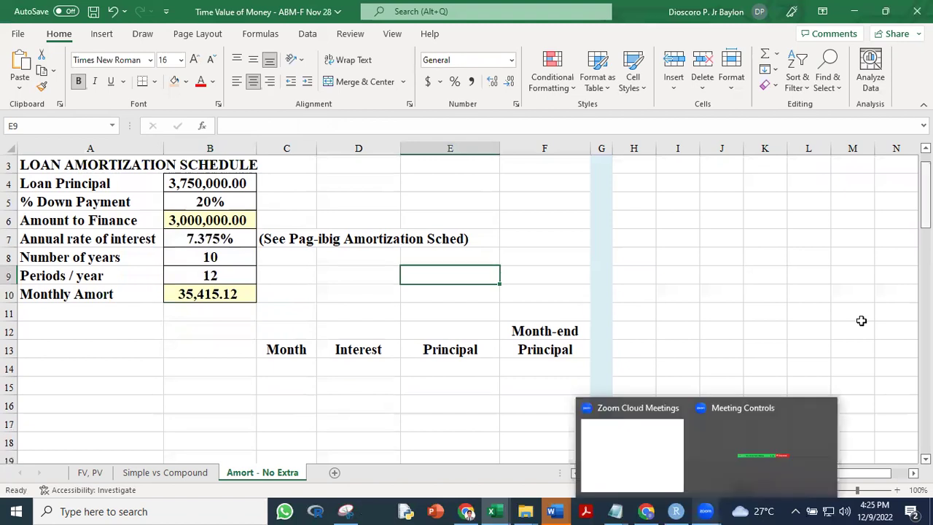
Enter 0 as the first month in C14 of the Month column
click(339, 416)
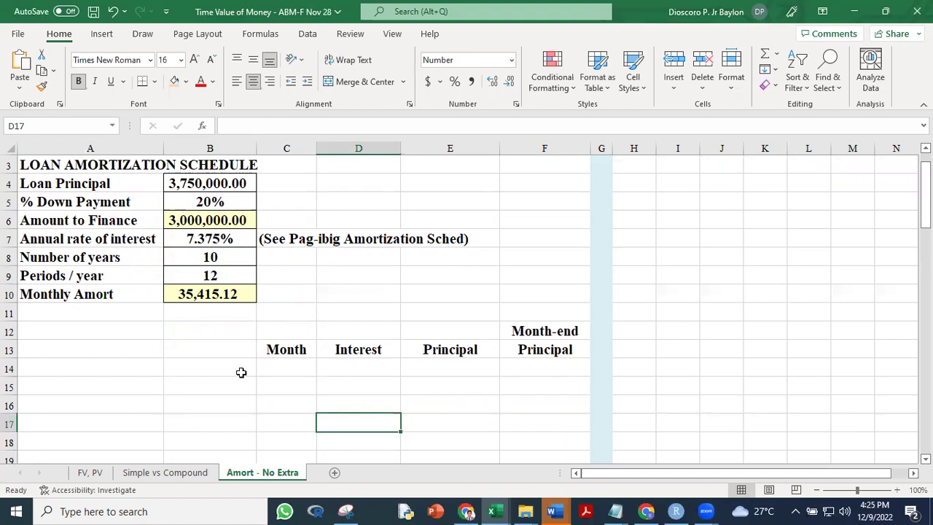
click(288, 370)
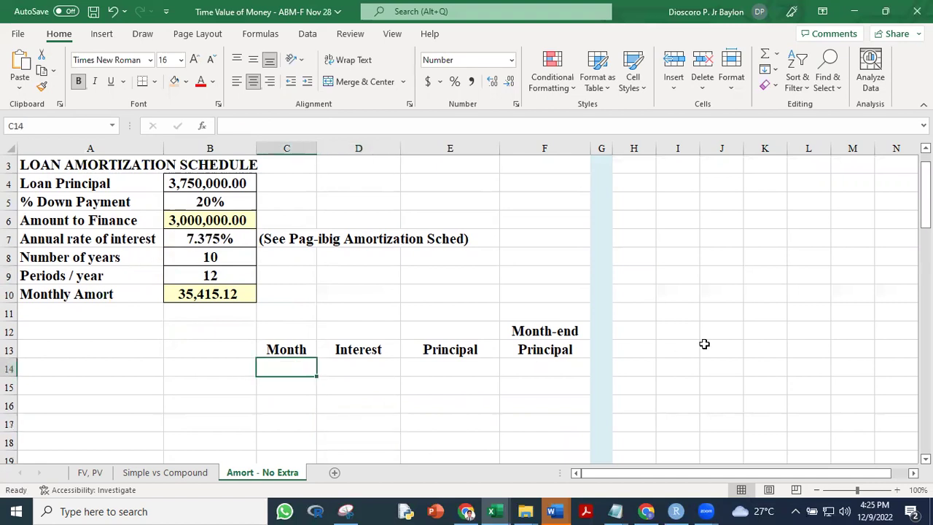
text(0)
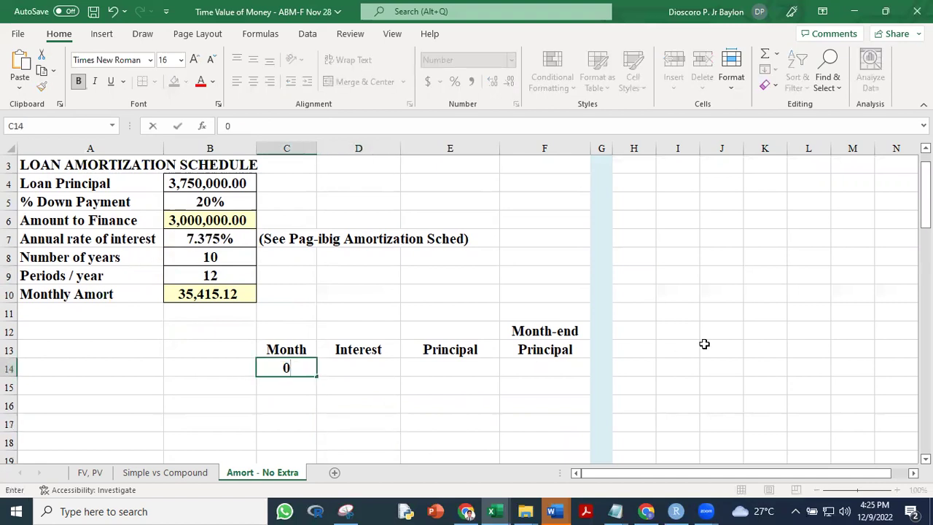
click(703, 343)
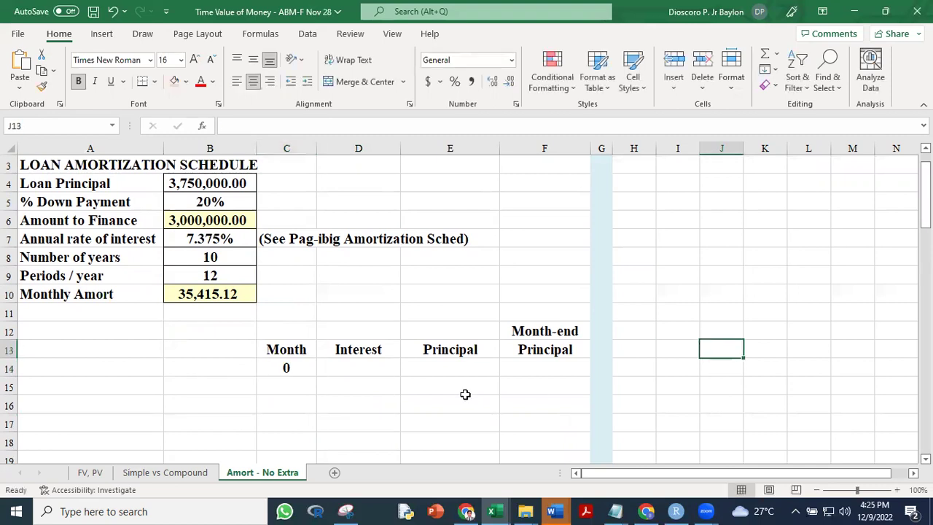
Fill the months down from C14 as a linear column series with step value 1 and stop value 120
click(294, 367)
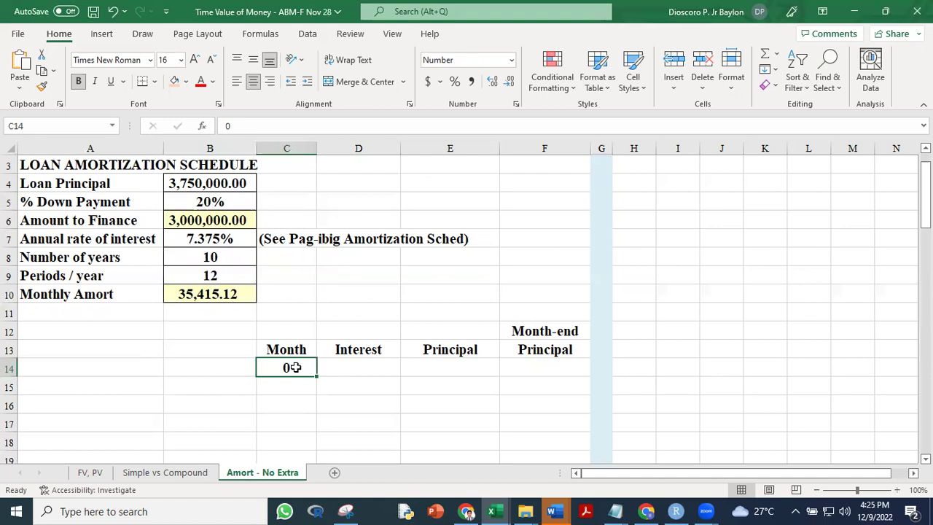
click(774, 73)
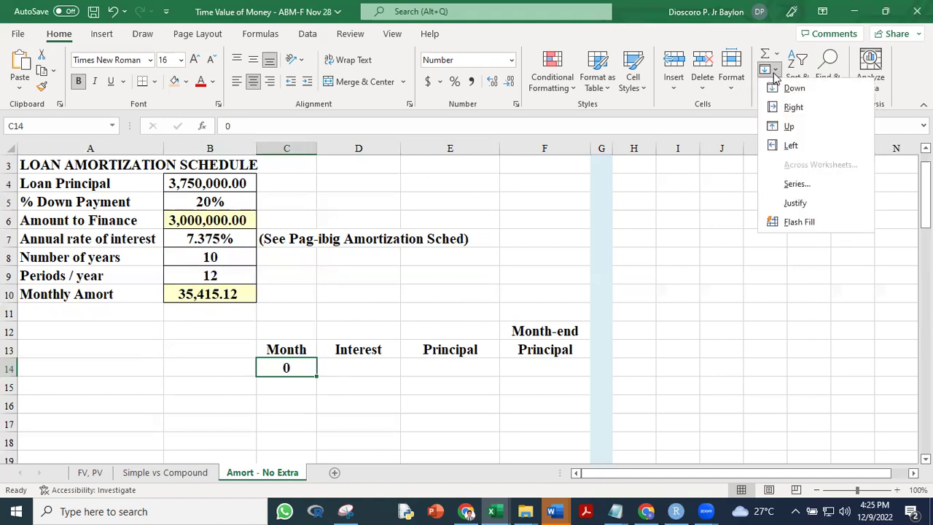
click(797, 186)
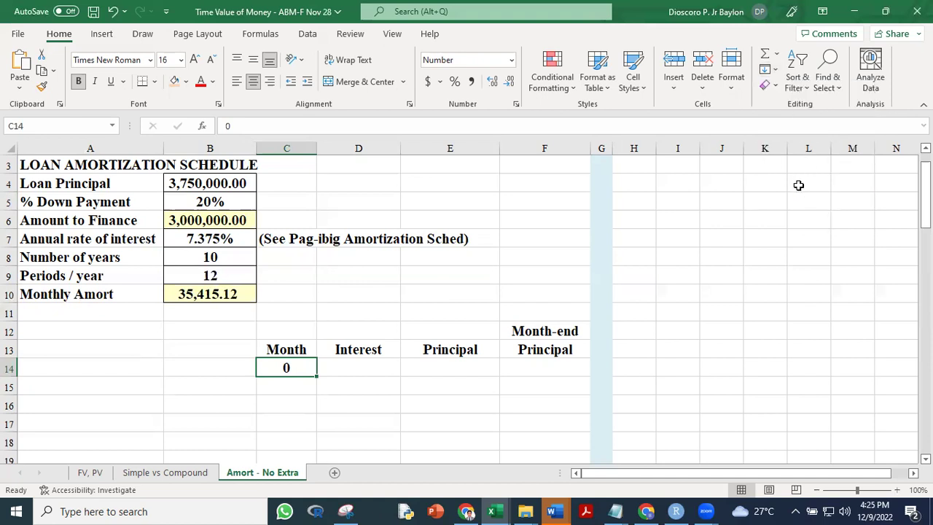
click(629, 264)
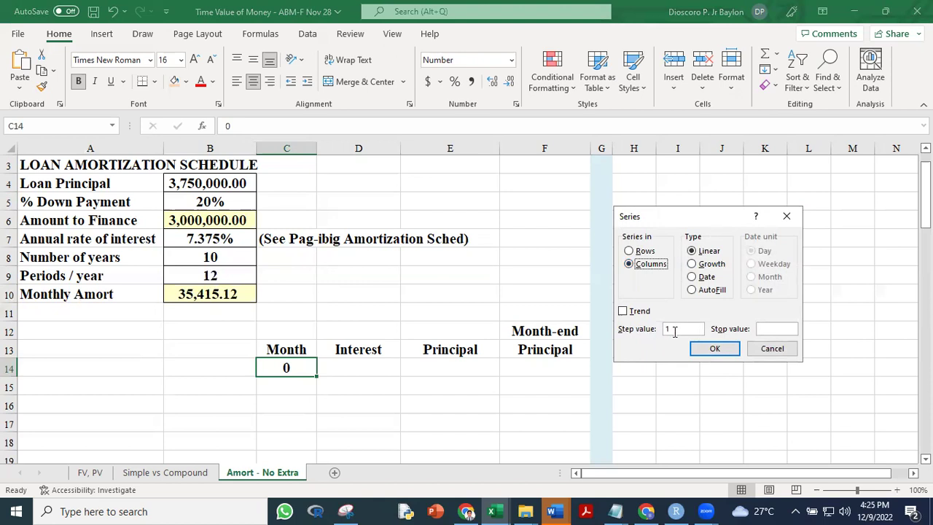
click(778, 328)
text(120)
click(714, 356)
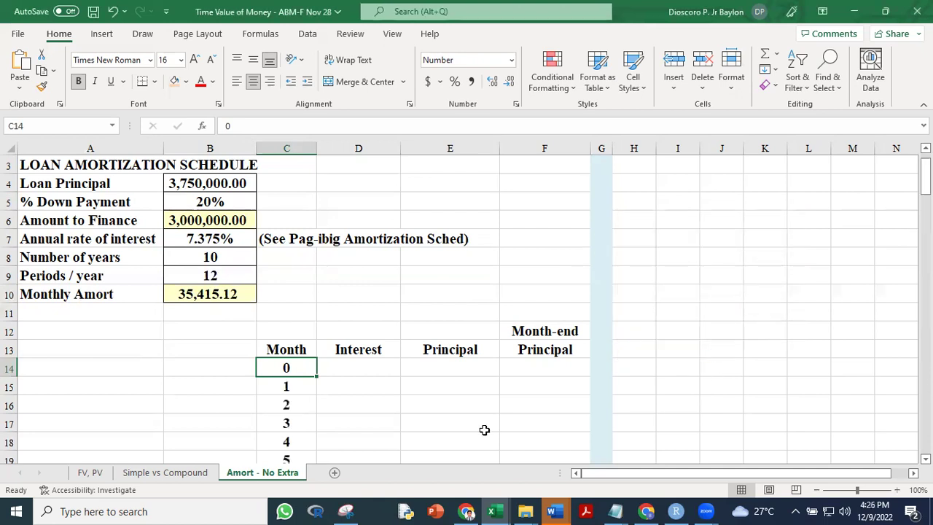
Set the month 0 Month-end Principal in F14 to the amount to finance with =B6
mouse_move(924, 175)
mouse_down()
mouse_move(924, 432)
mouse_move(924, 169)
mouse_up()
drag(924, 200, 924, 181)
click(341, 391)
drag(294, 333, 578, 335)
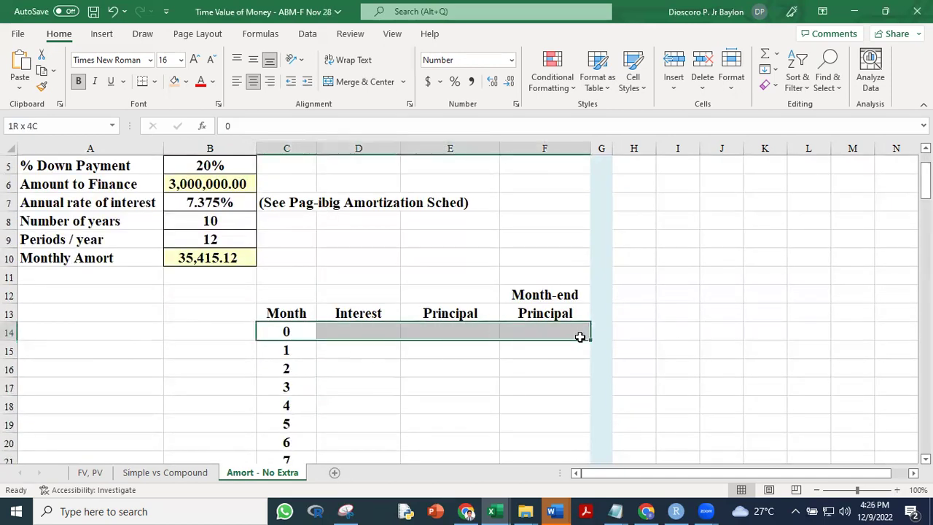
click(359, 334)
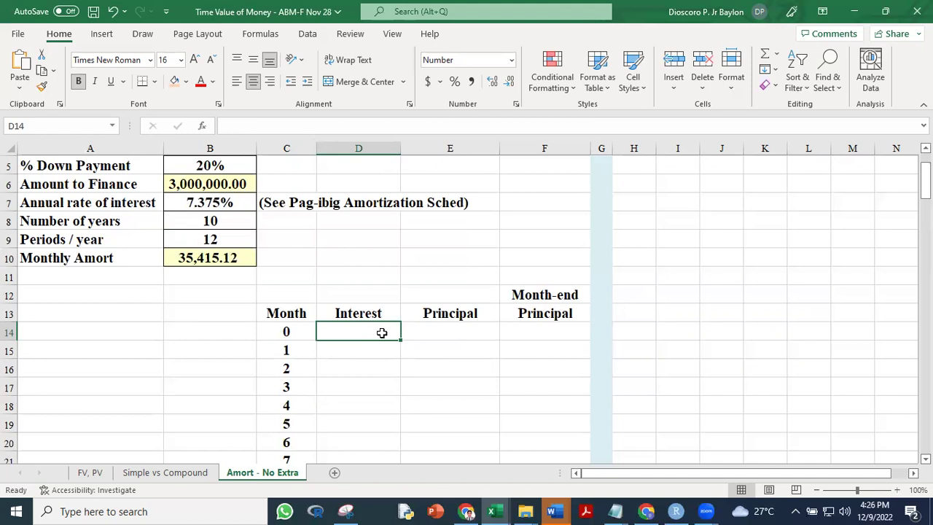
click(459, 336)
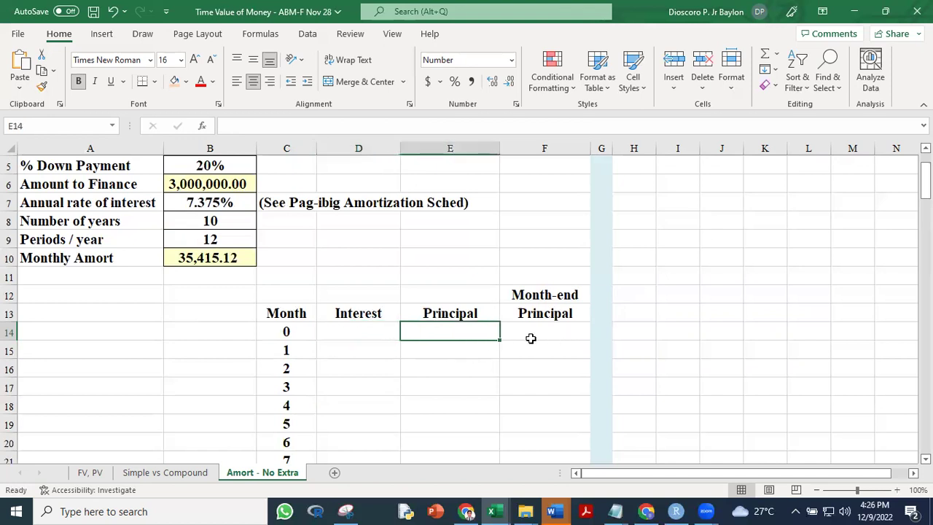
click(531, 339)
text(=)
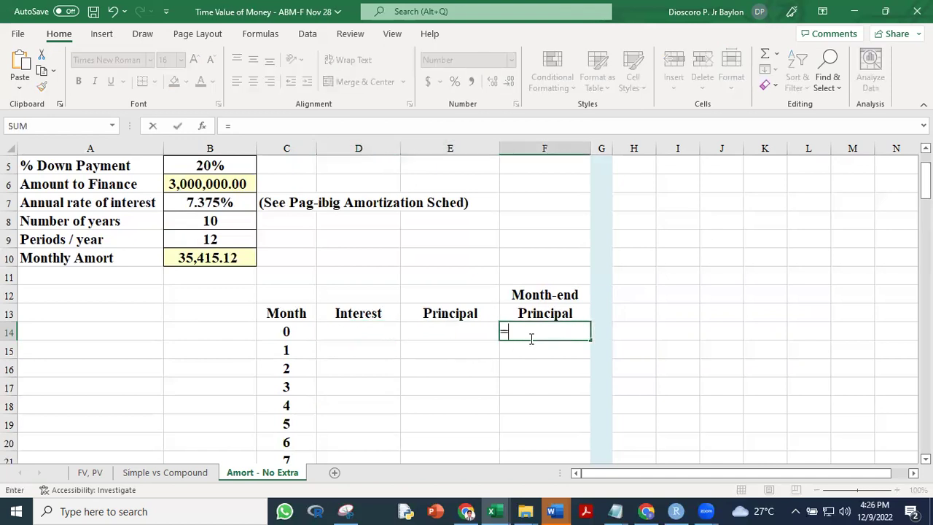
click(230, 186)
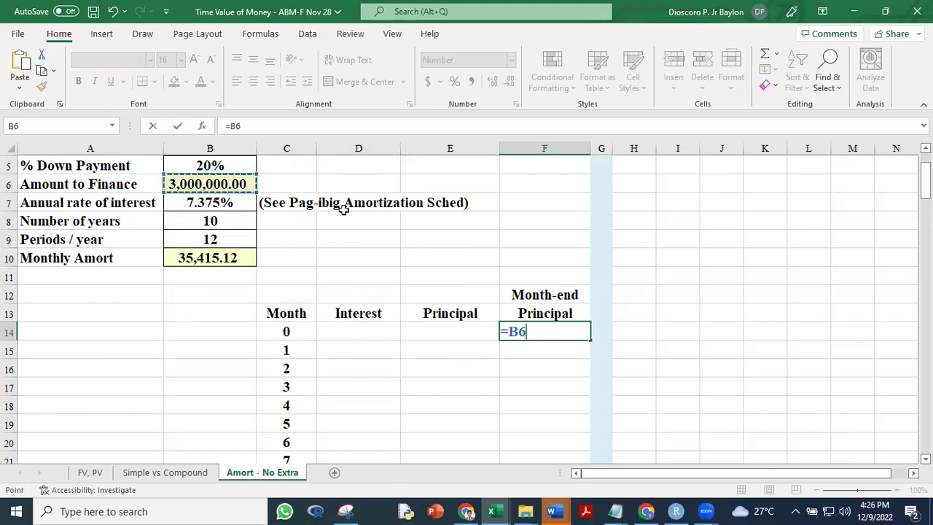
key(ctrl+Return)
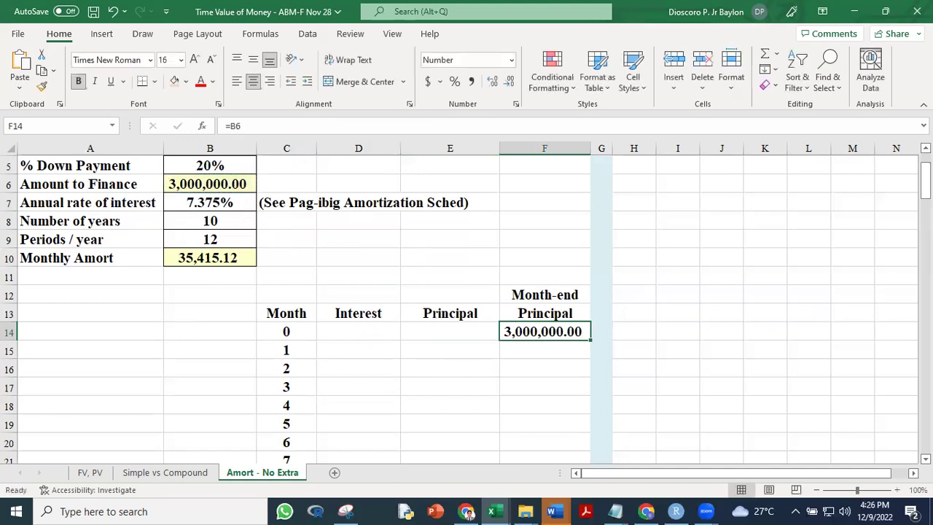
click(747, 387)
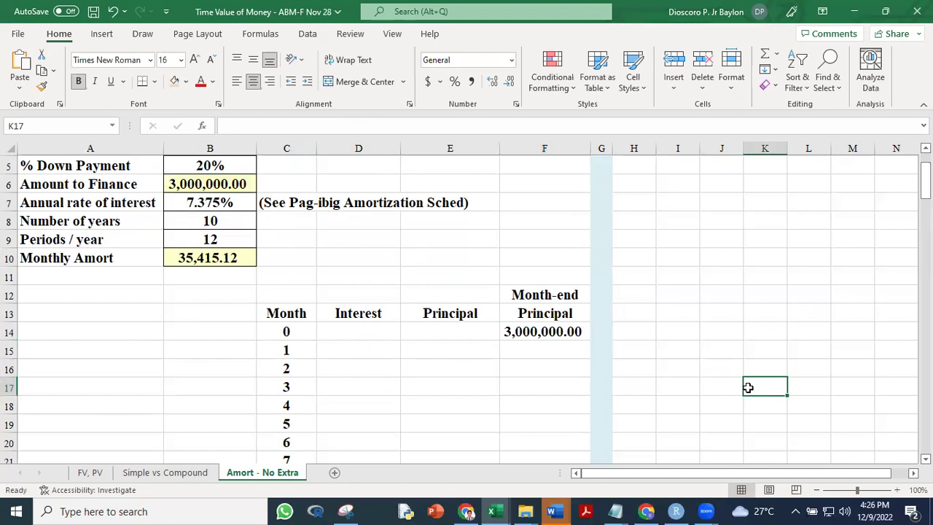
Start the month 1 Interest formula in D15 by multiplying F14 by the row-locked annual rate B$7
click(289, 350)
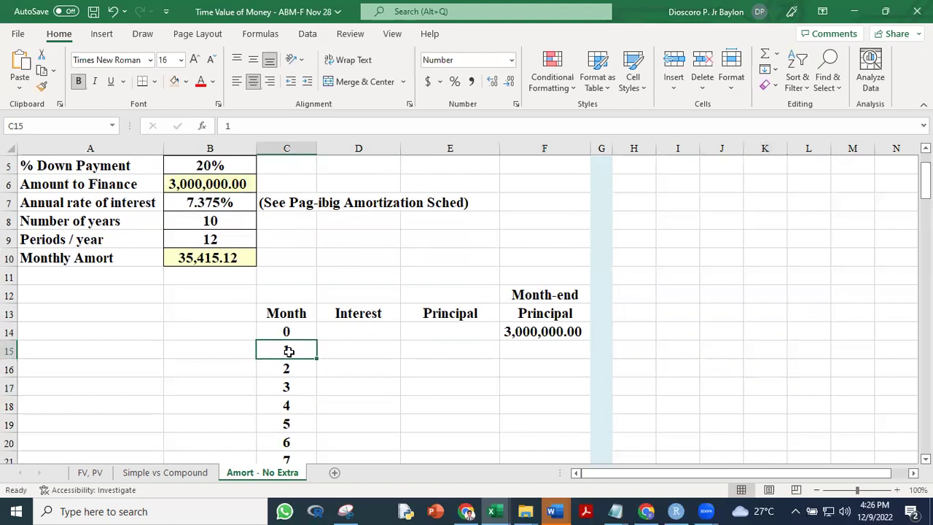
click(228, 260)
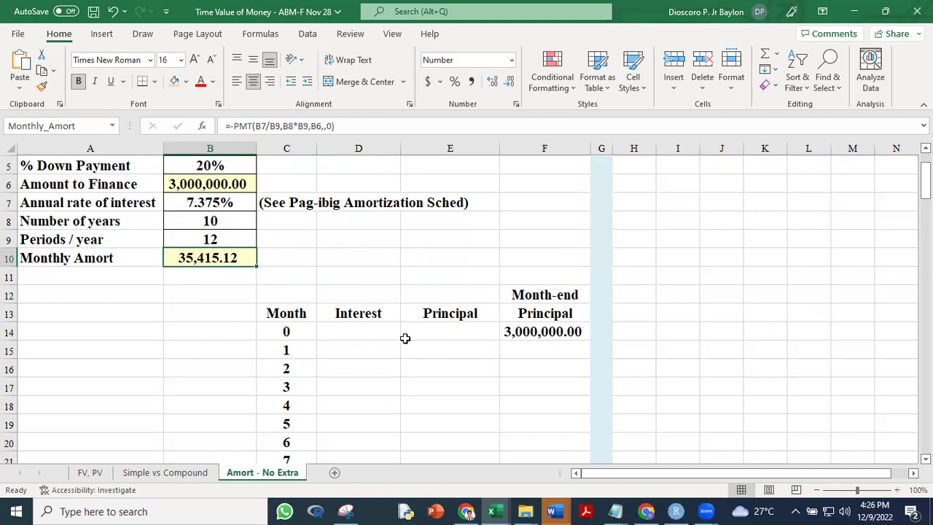
click(371, 350)
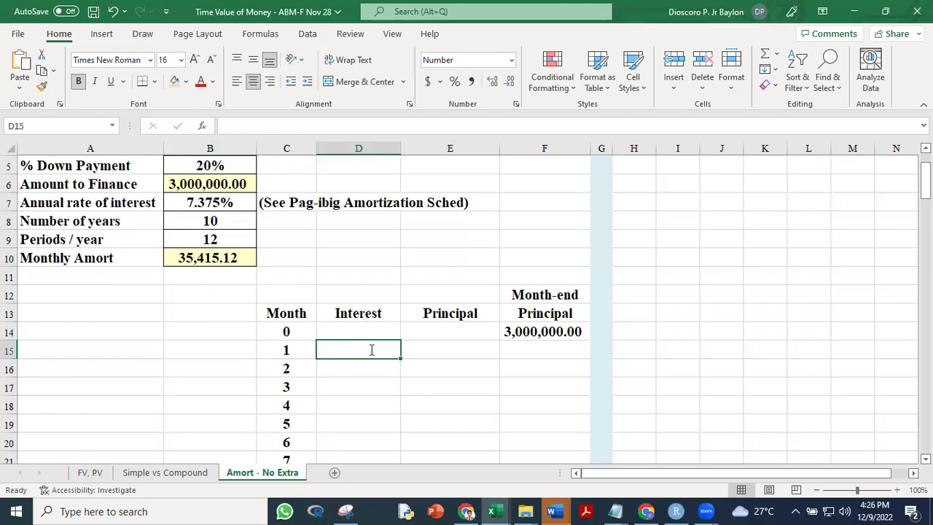
text(=)
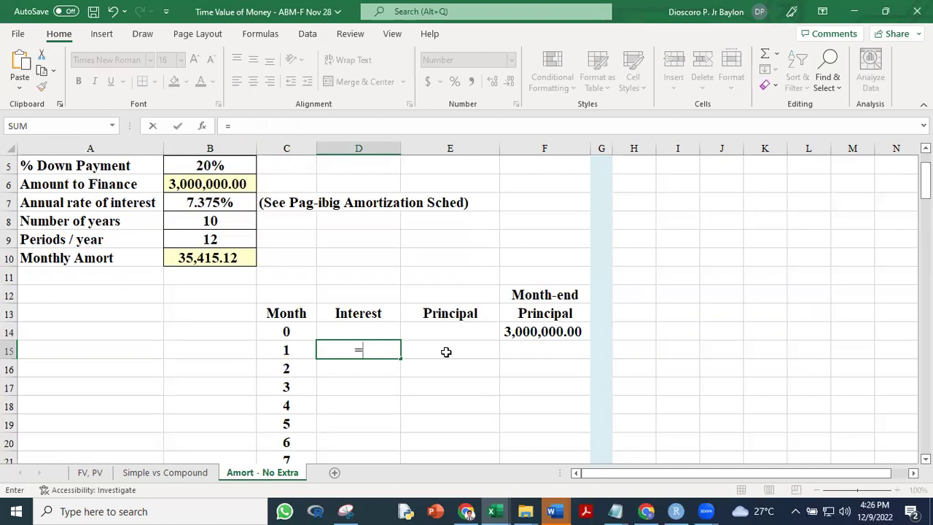
click(531, 336)
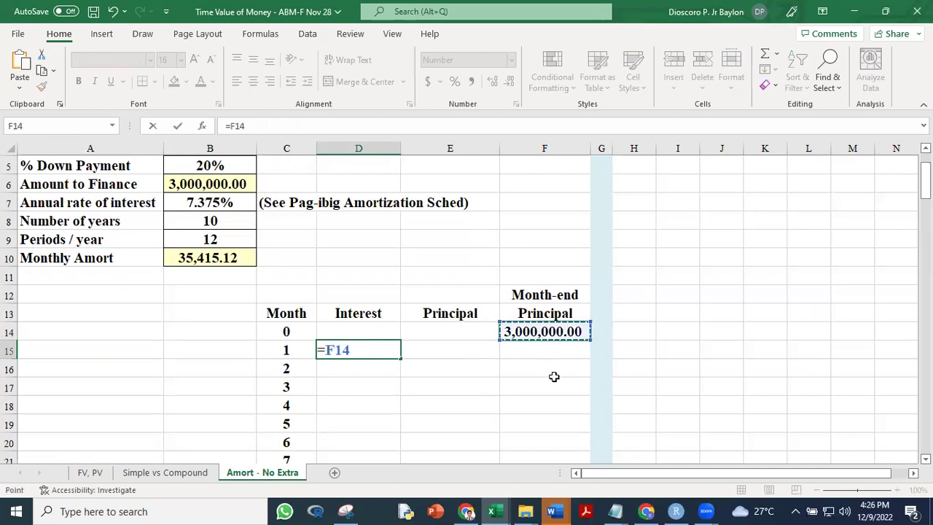
text(*)
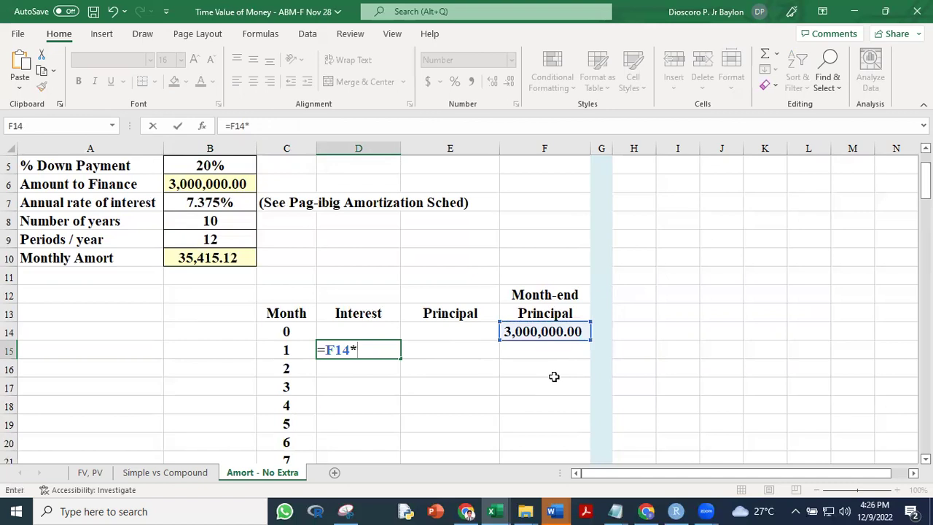
click(215, 199)
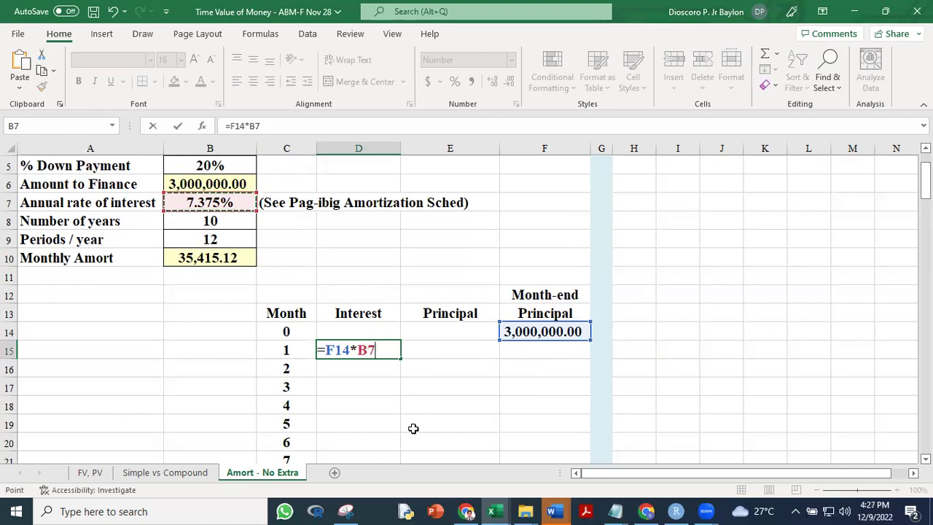
key(F4)
key(F4)
Divide the D15 interest formula by the row-locked periods per year B$9 and enter it
text(/)
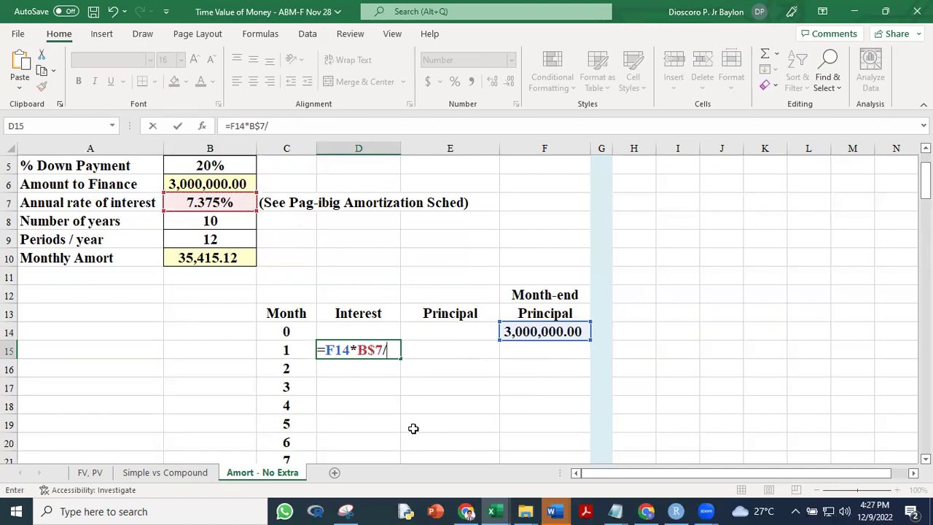
click(207, 238)
key(F4)
key(F4)
click(367, 350)
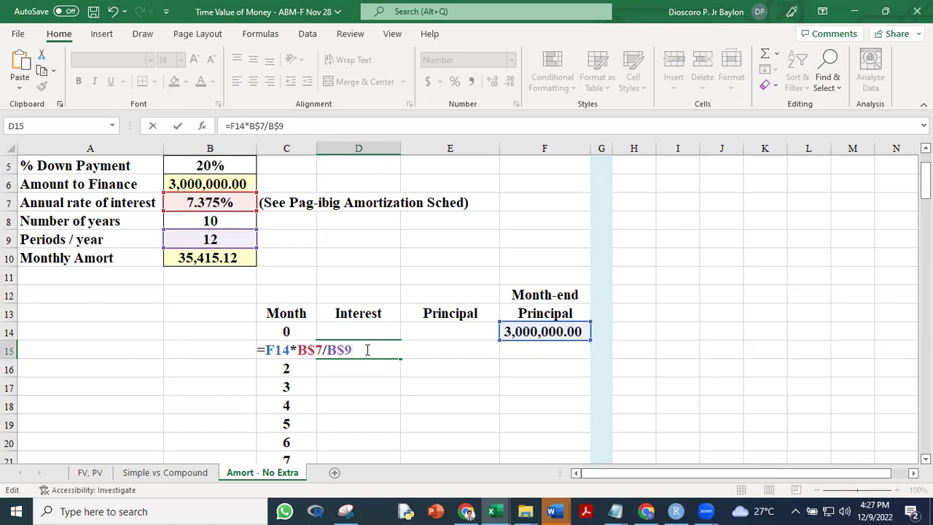
key(ctrl+Return)
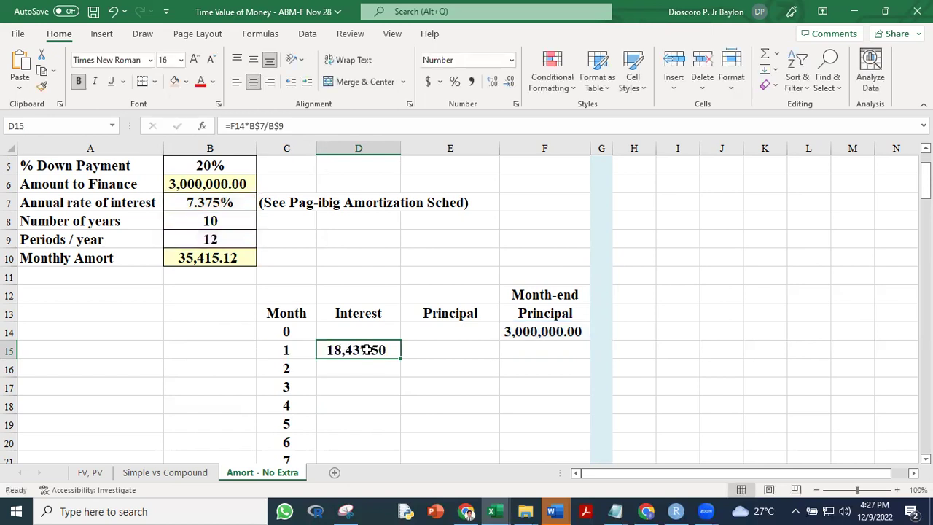
click(419, 381)
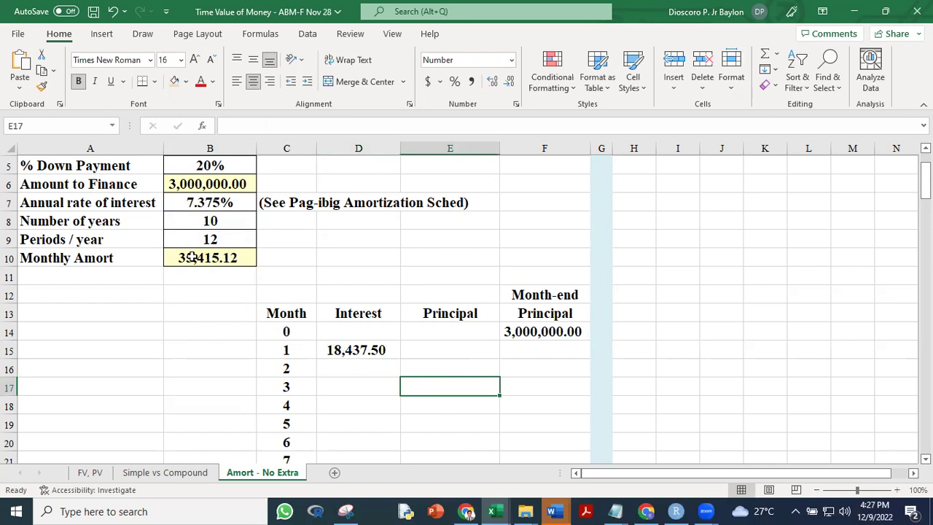
Compute the month 1 Principal in E15 as Monthly_Amort minus the interest in D15
click(350, 351)
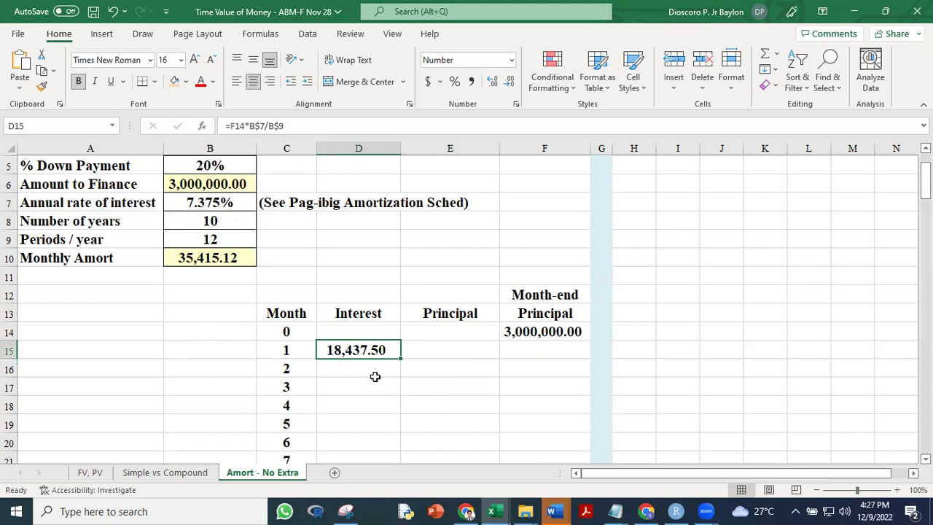
click(441, 352)
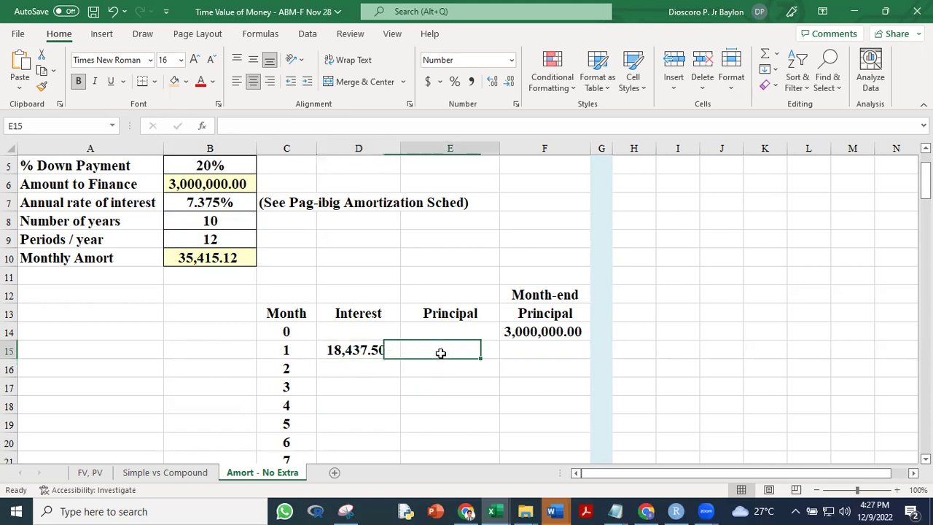
text(=)
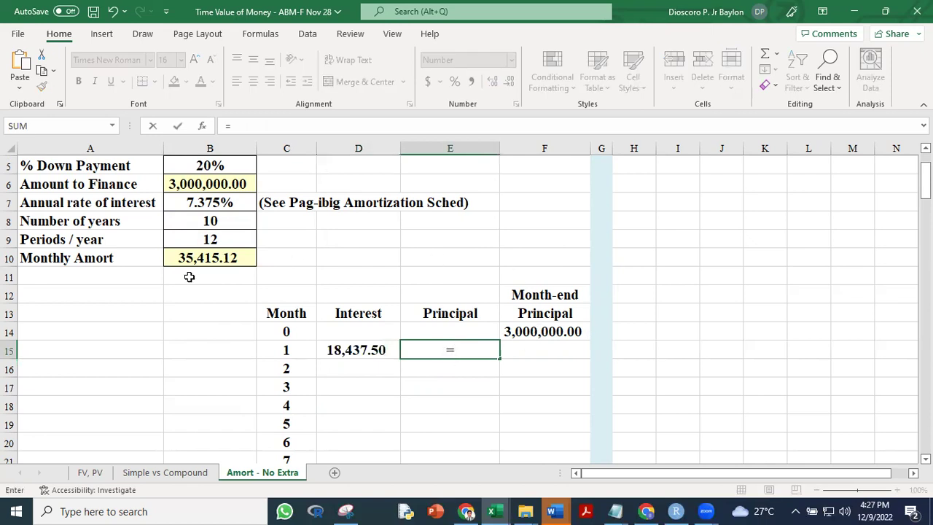
click(205, 260)
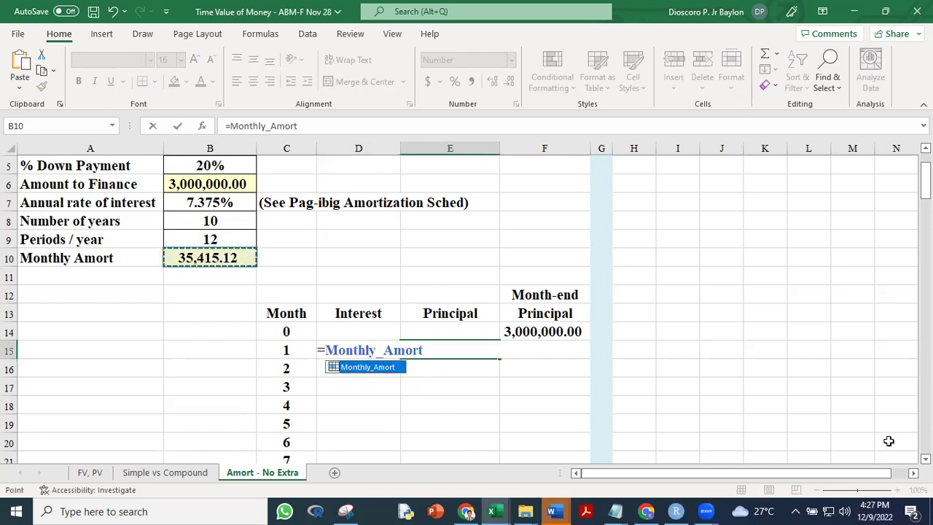
text(-)
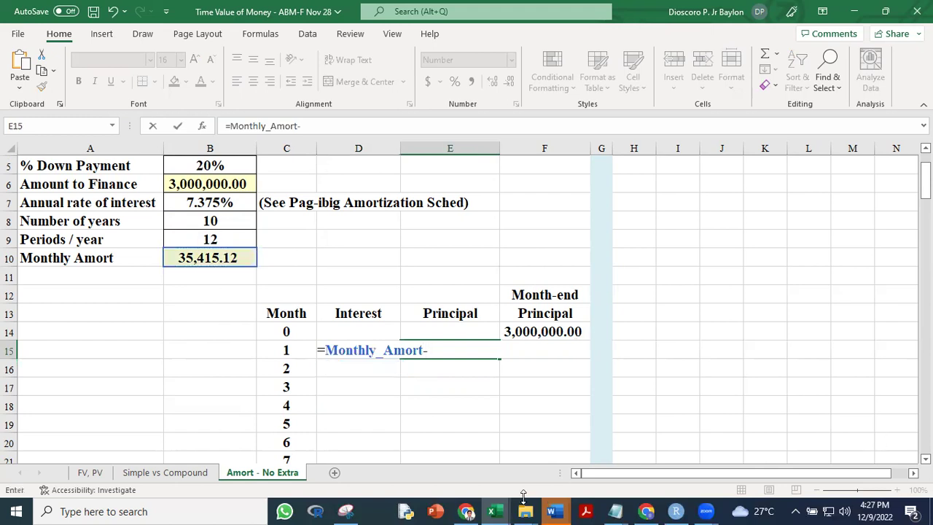
click(333, 369)
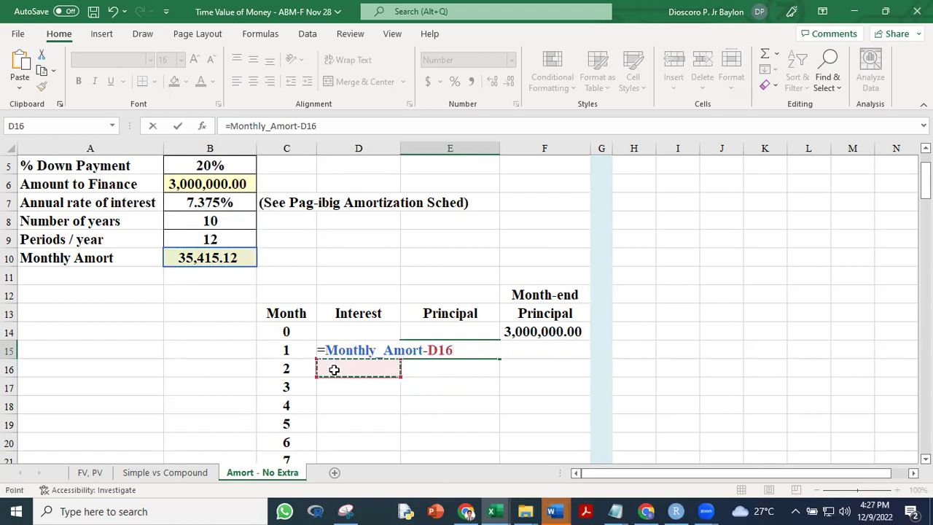
key(Up)
key(Return)
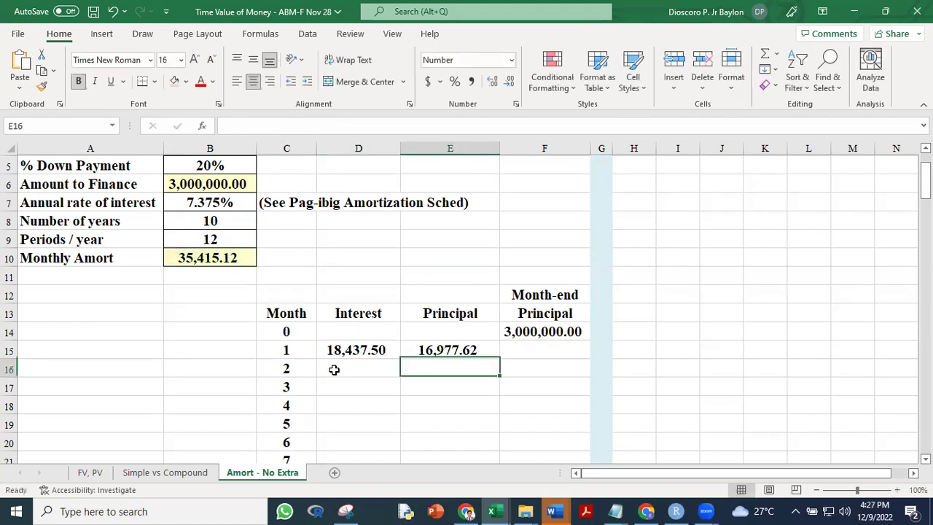
Select the month 1 interest and principal in D15:E15 to check their sum against the monthly amortization
click(754, 348)
drag(333, 354, 430, 351)
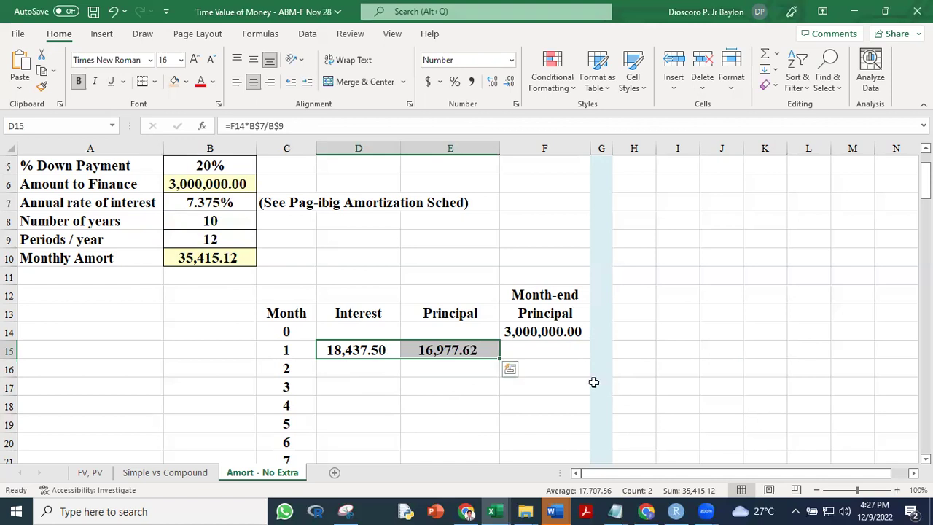
Compute the month 1 Month-end Principal in F15 as F14 minus the month 1 principal in E15
click(550, 350)
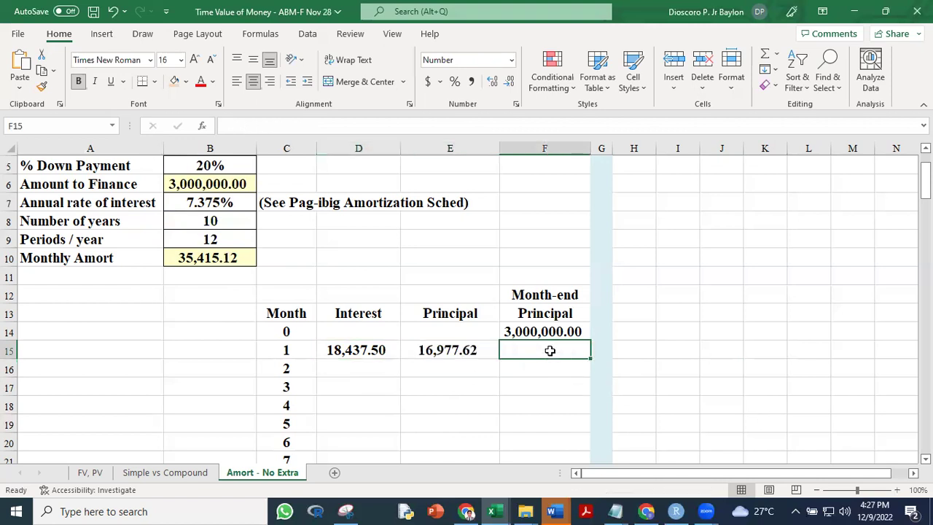
text(=)
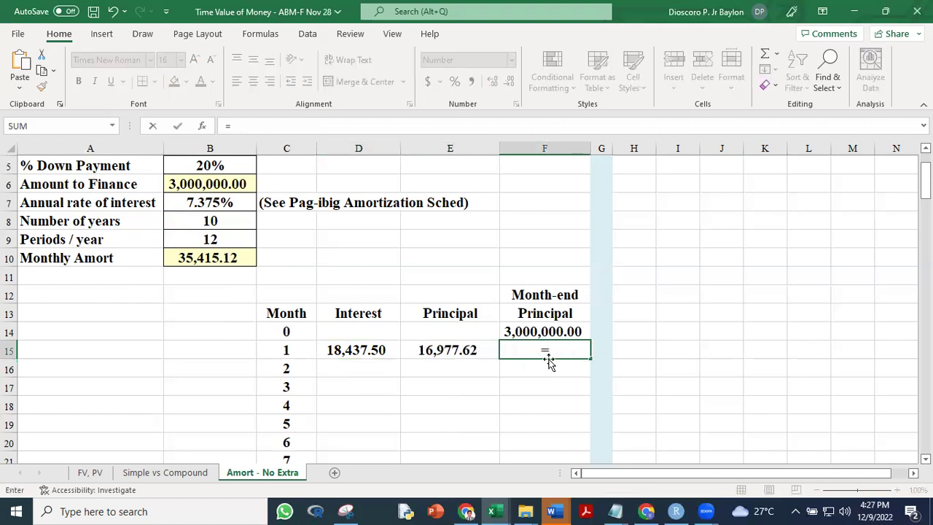
click(534, 333)
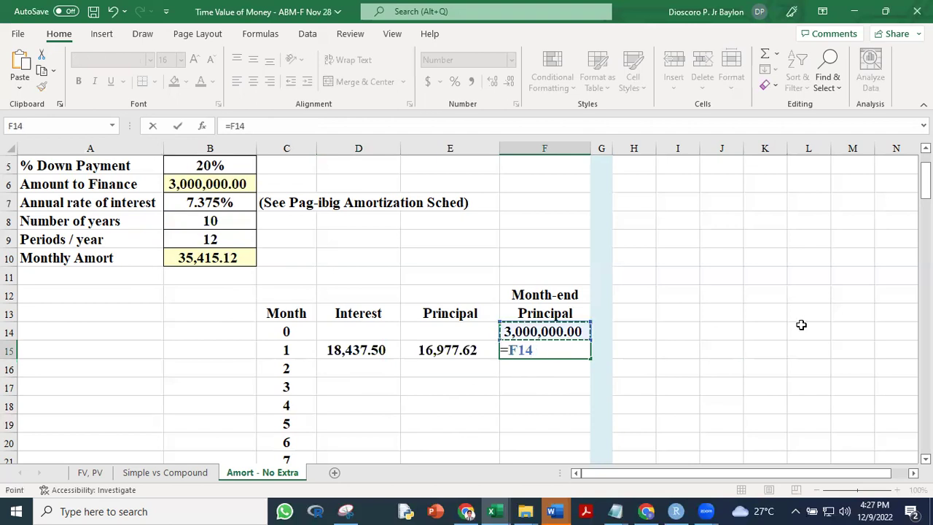
text(-)
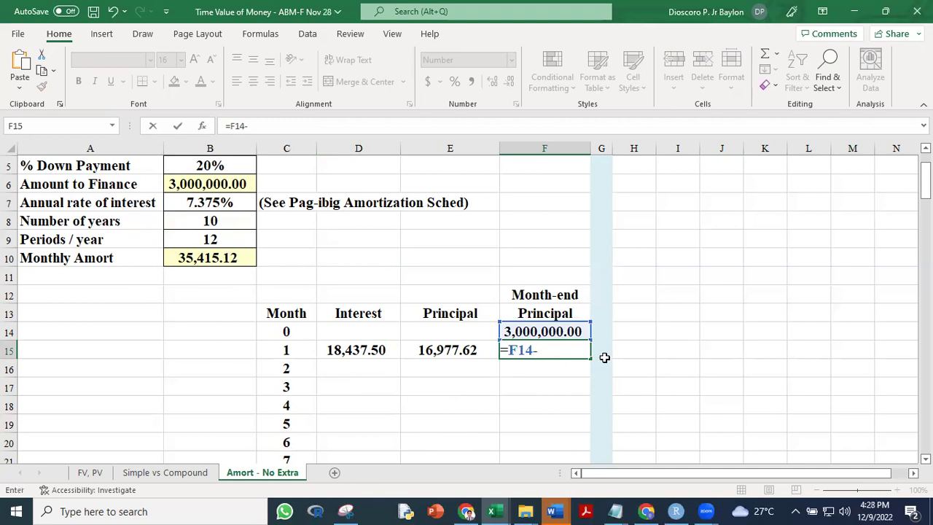
click(431, 350)
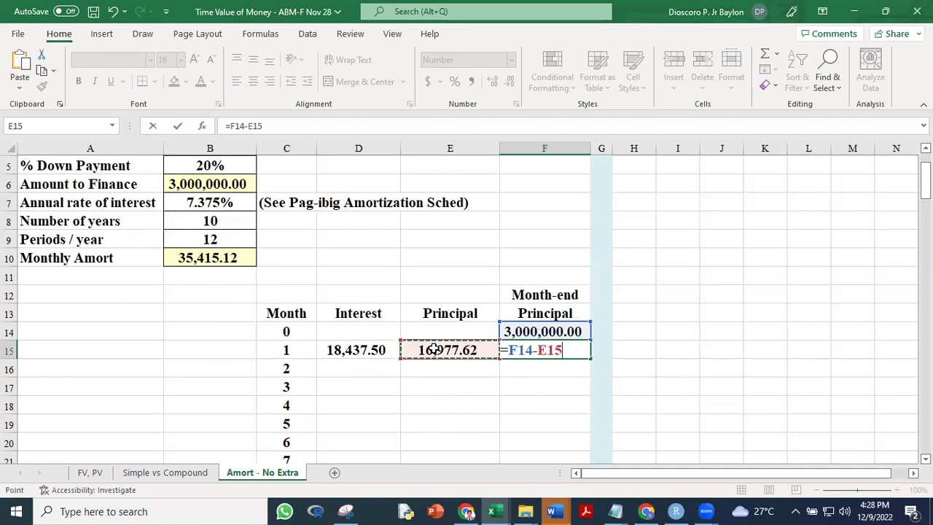
key(ctrl+Return)
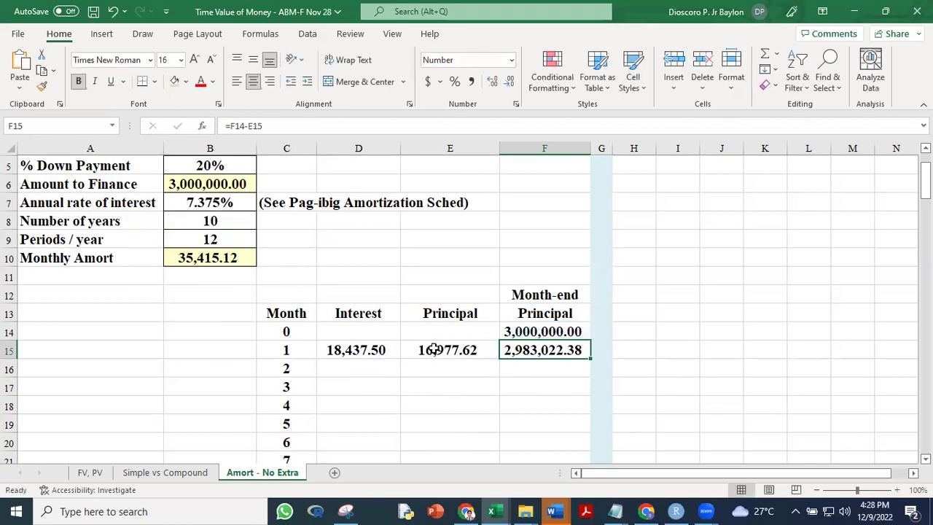
click(747, 350)
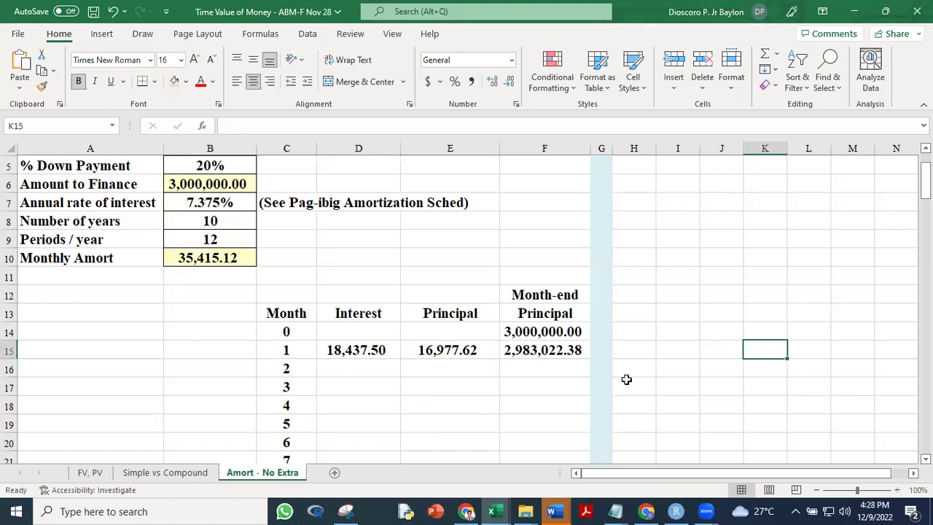
Compute the month 2 Interest in D16 as F15 times the row-locked annual rate B$7, divided by the row-locked periods per year B$9
click(357, 367)
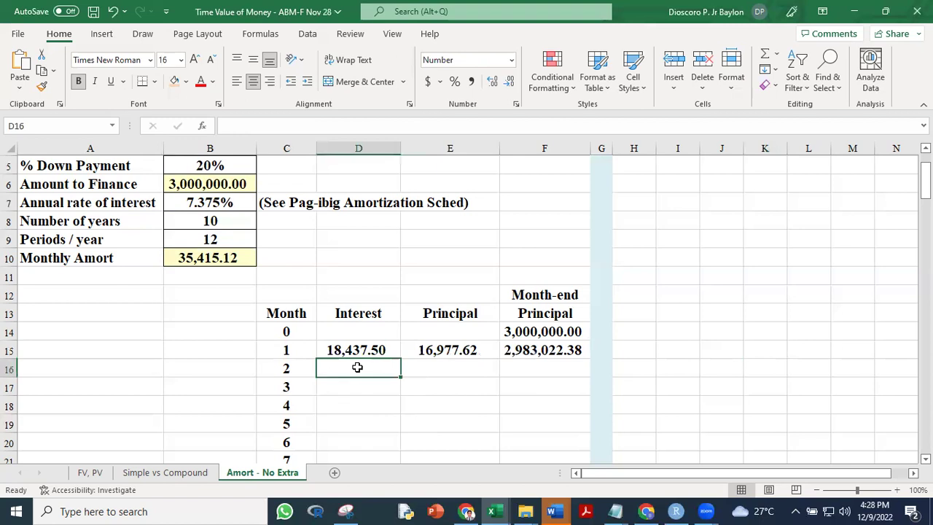
text(=)
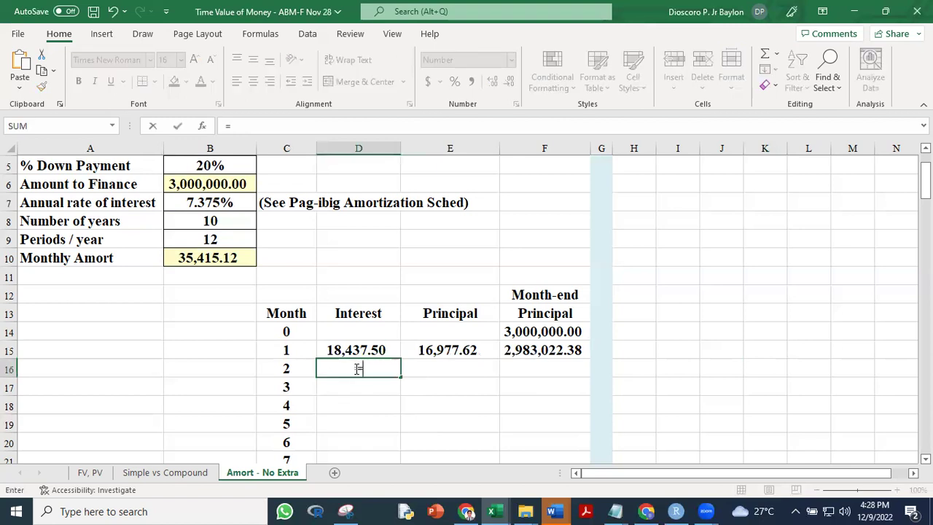
click(558, 351)
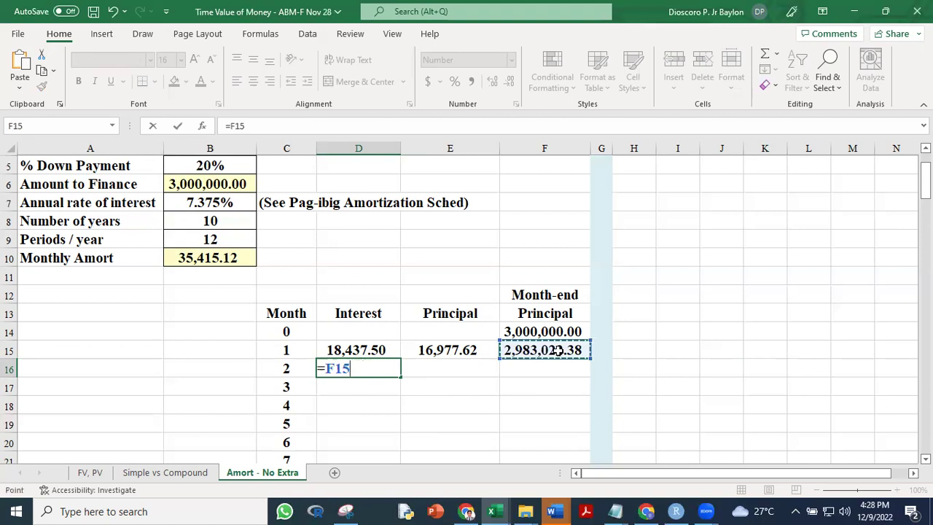
text(*)
click(204, 204)
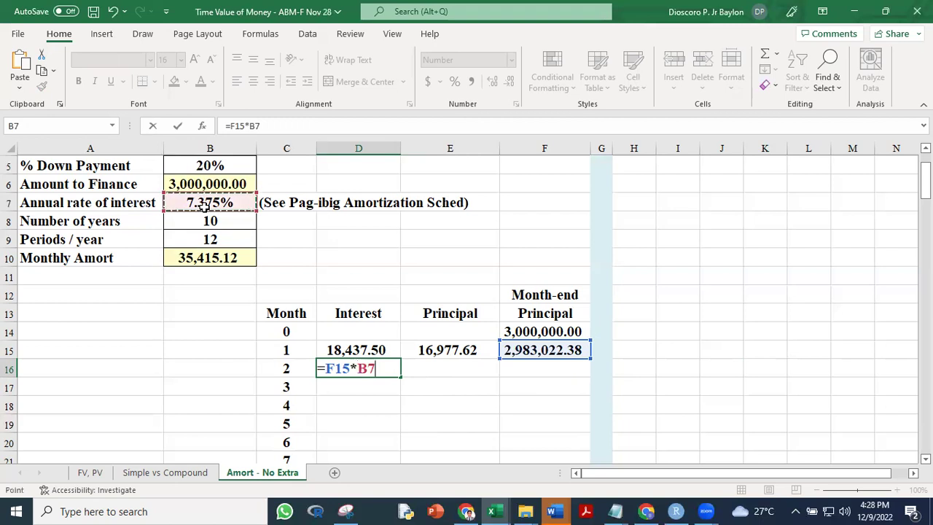
key(F4)
key(F4)
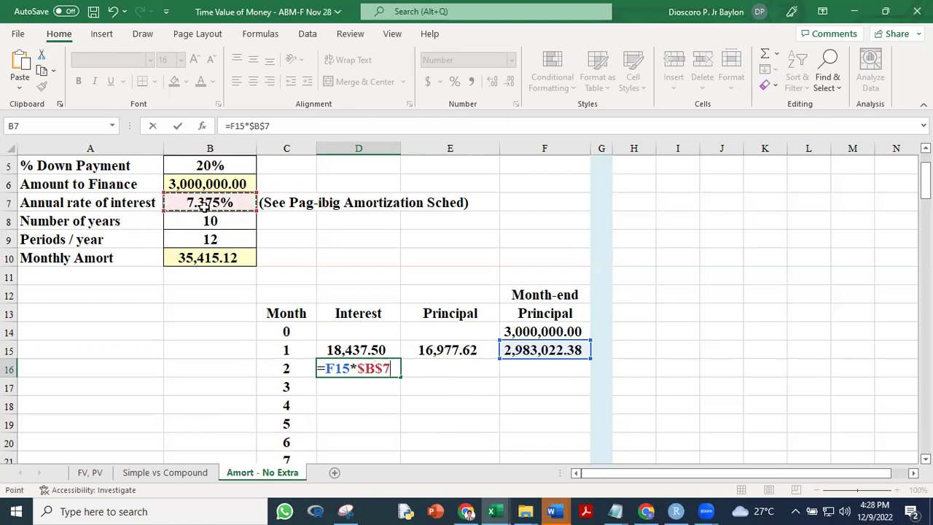
text(/)
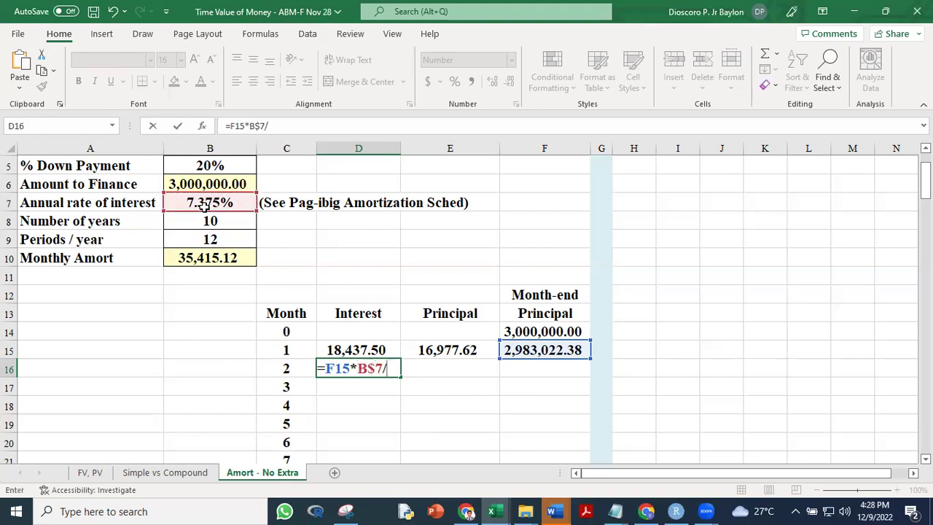
click(208, 243)
key(F4)
key(F4)
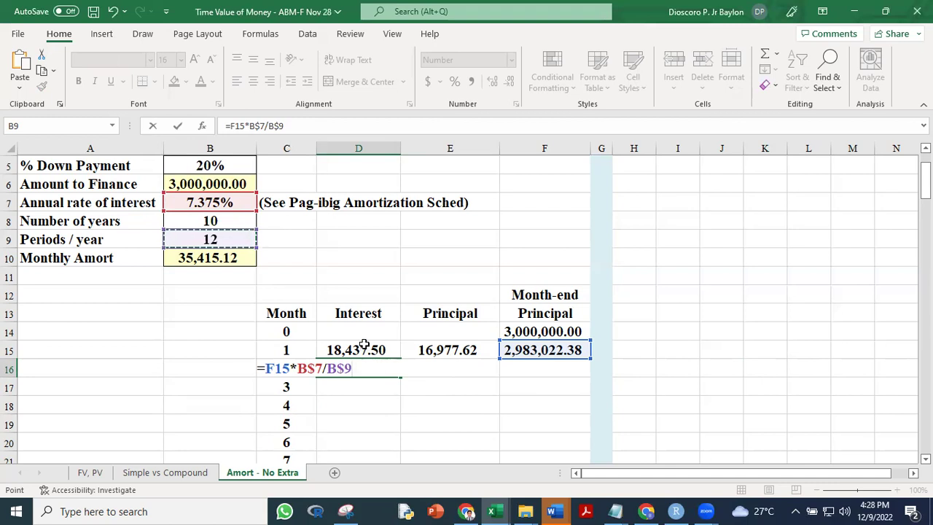
key(Return)
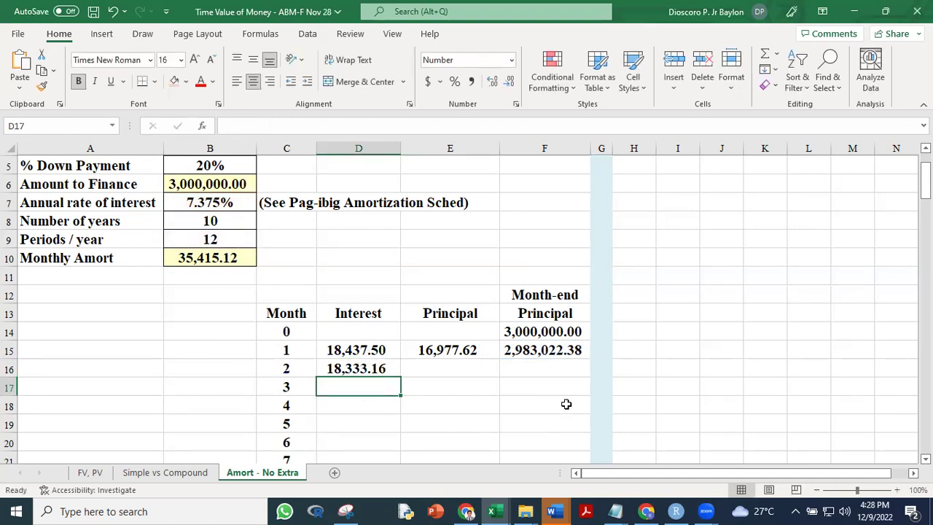
Compute the month 2 Principal in E16 as Monthly_Amort minus the month 2 interest in D16
click(447, 371)
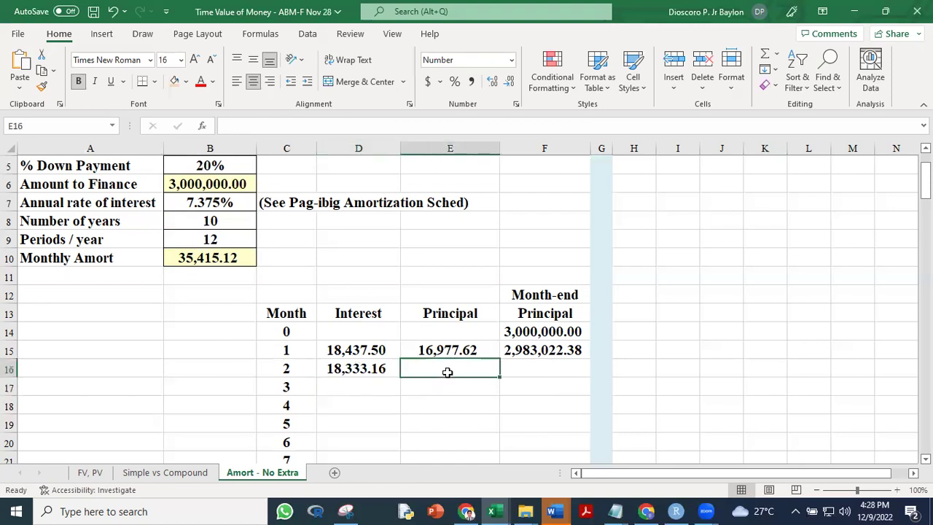
text(=)
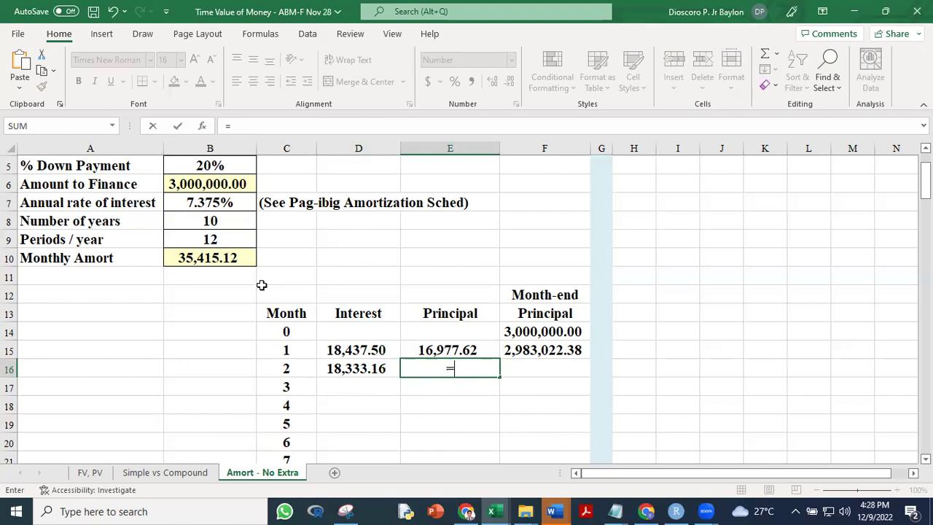
click(199, 258)
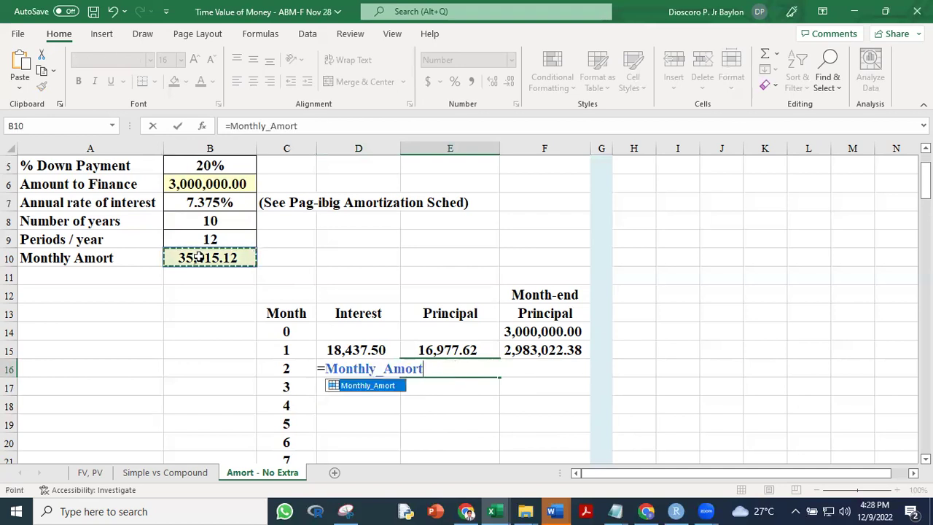
text(-)
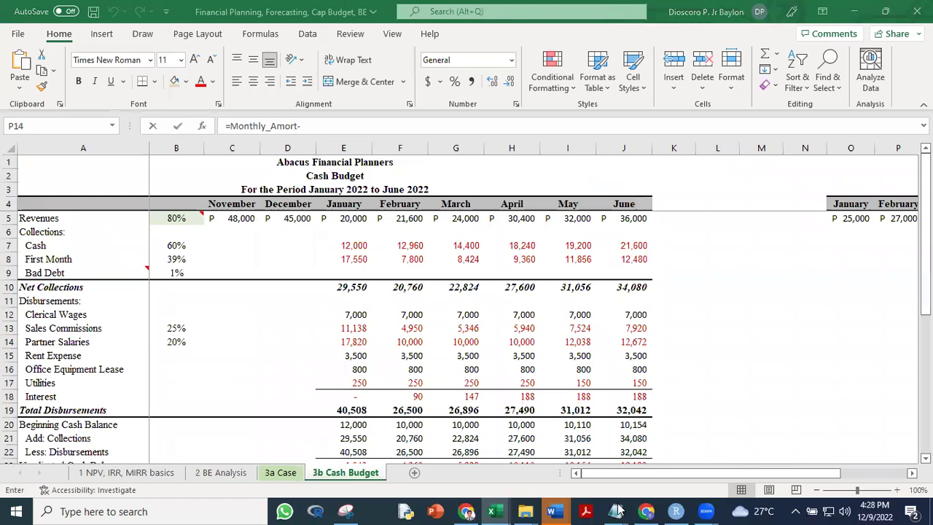
mouse_move(494, 510)
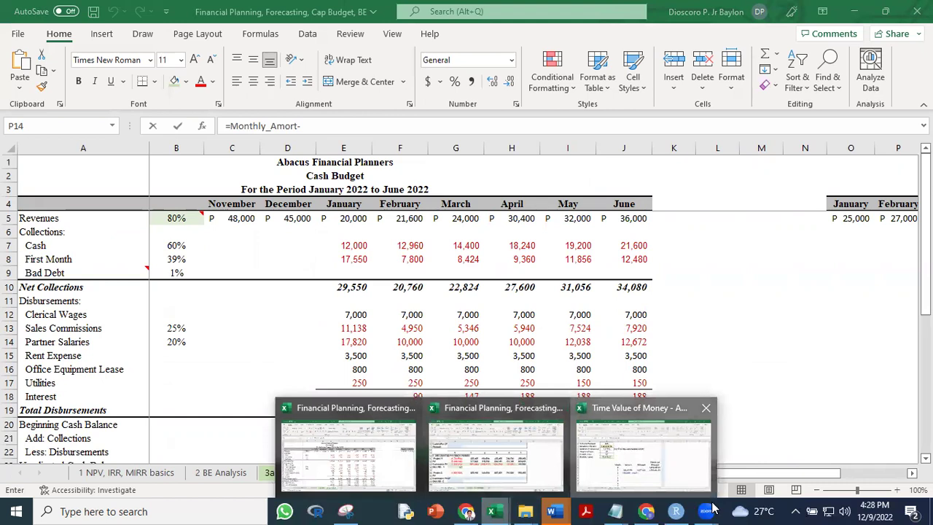
click(366, 432)
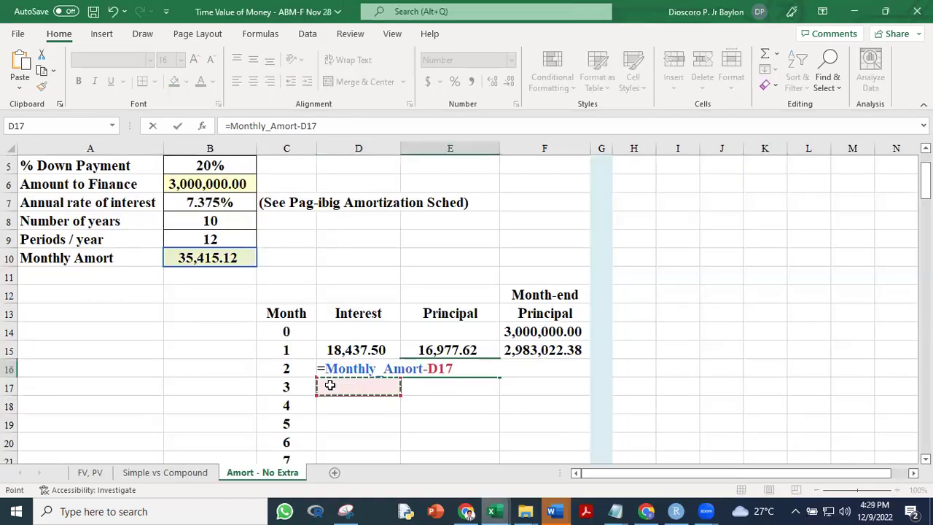
key(Up)
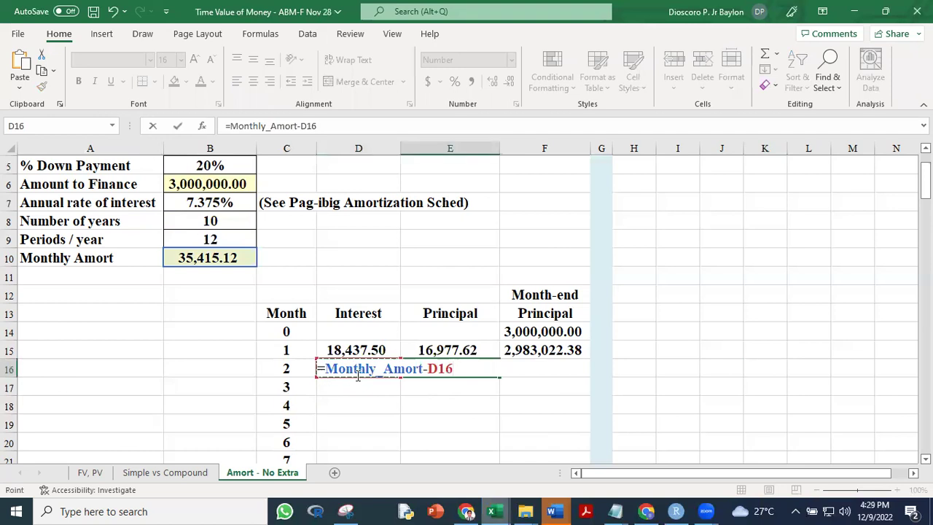
key(Return)
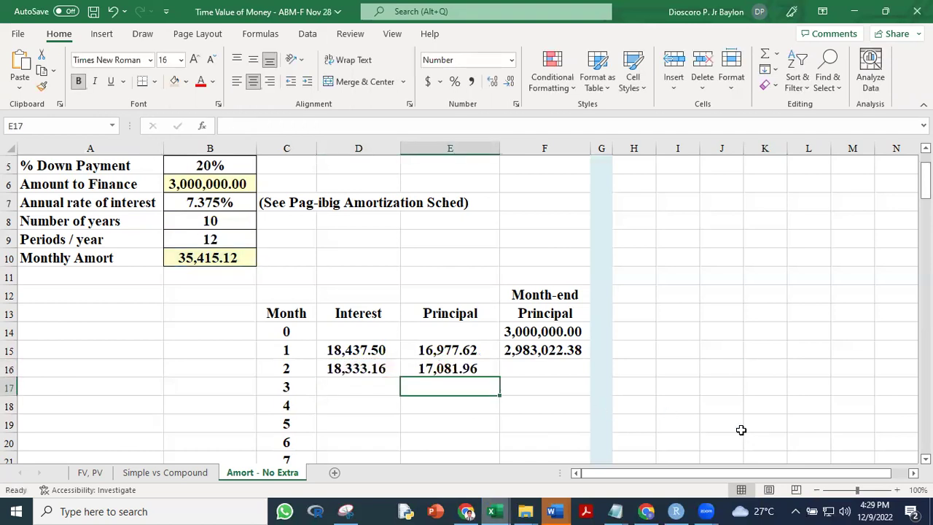
click(807, 403)
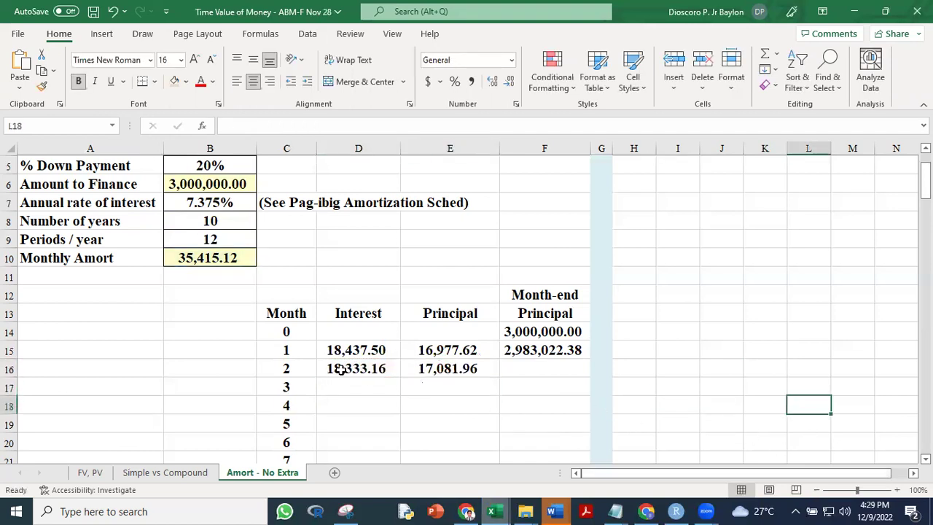
Widen column H and add a check total =SUM(D15:E15) in H15, filled down to H16 for month 2
click(634, 353)
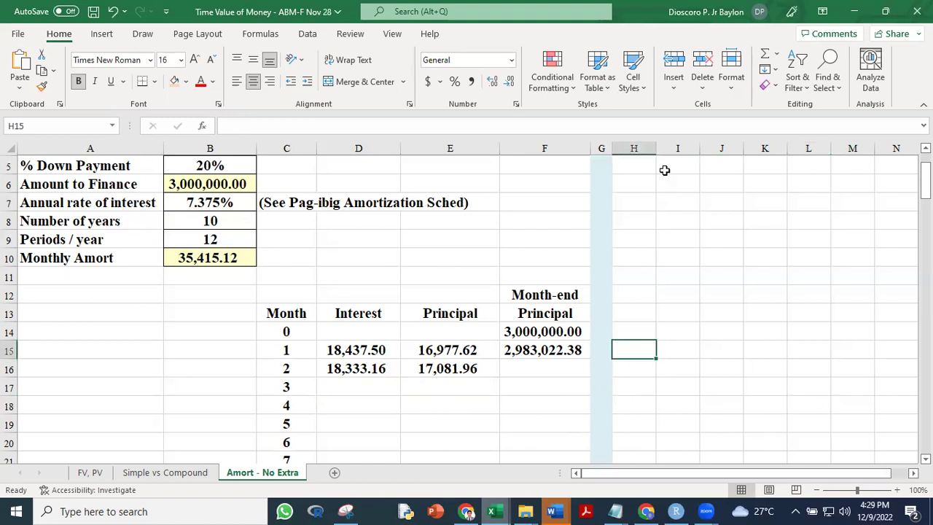
drag(658, 148, 682, 149)
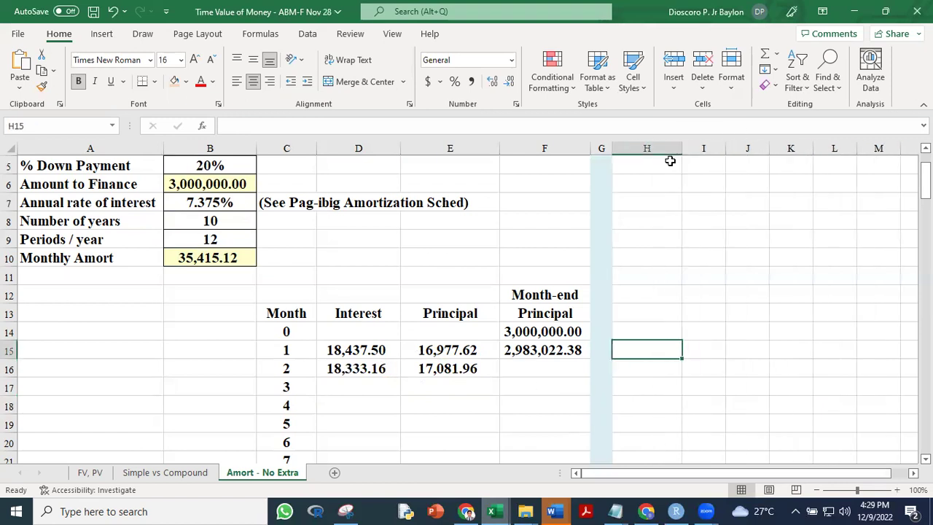
text(=)
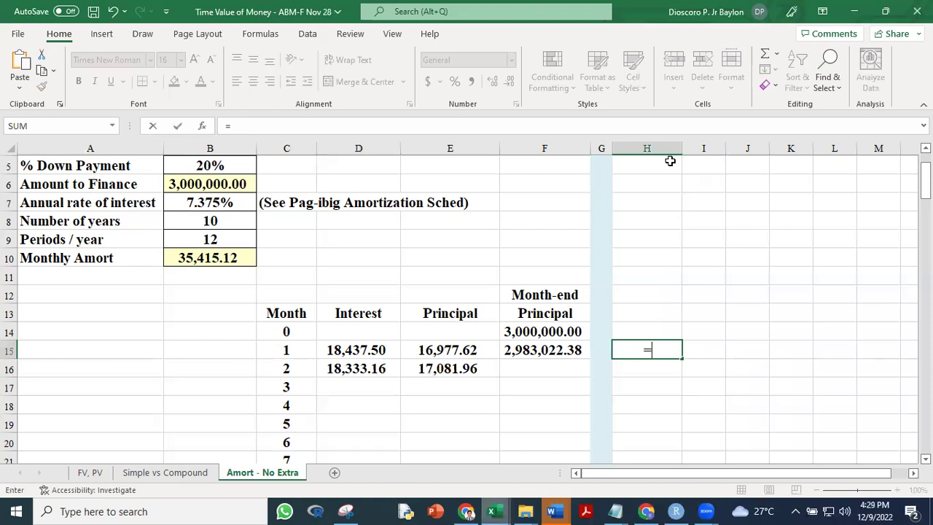
text(sum()
drag(355, 351, 443, 350)
text())
key(Return)
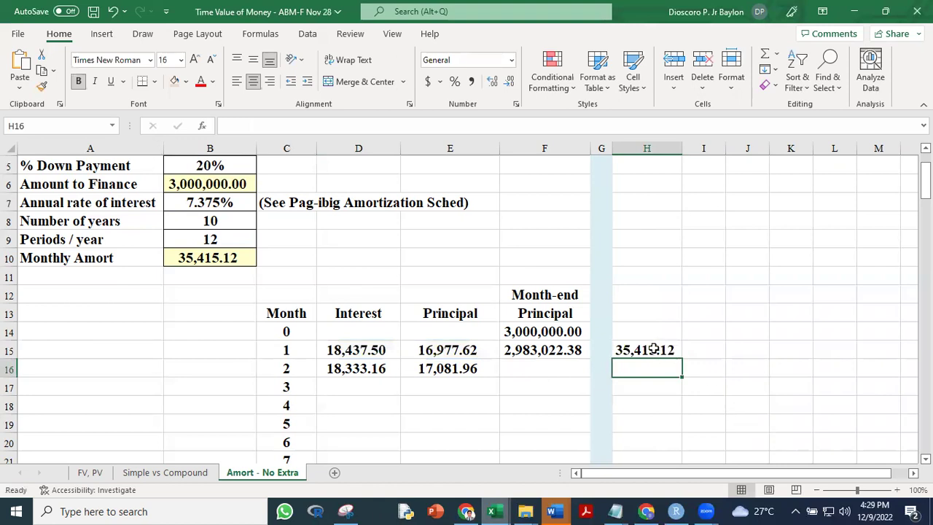
click(660, 352)
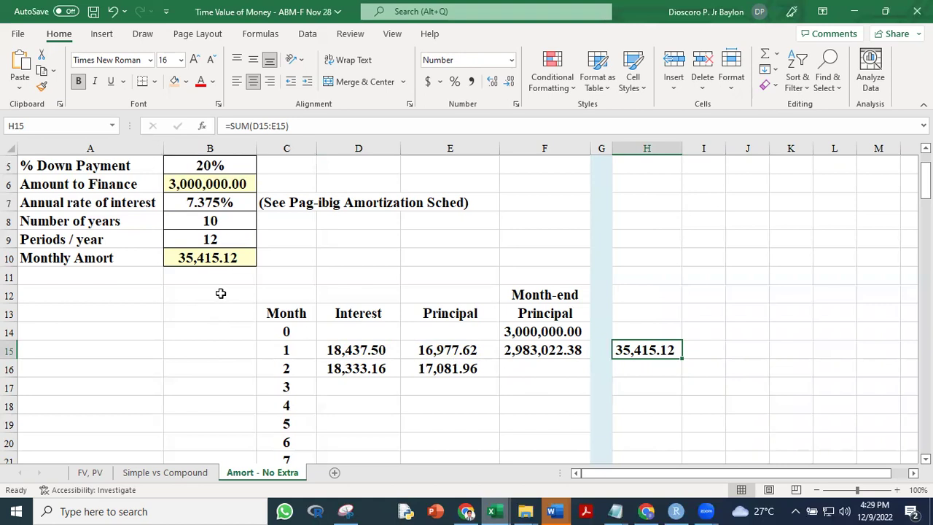
drag(681, 359, 687, 383)
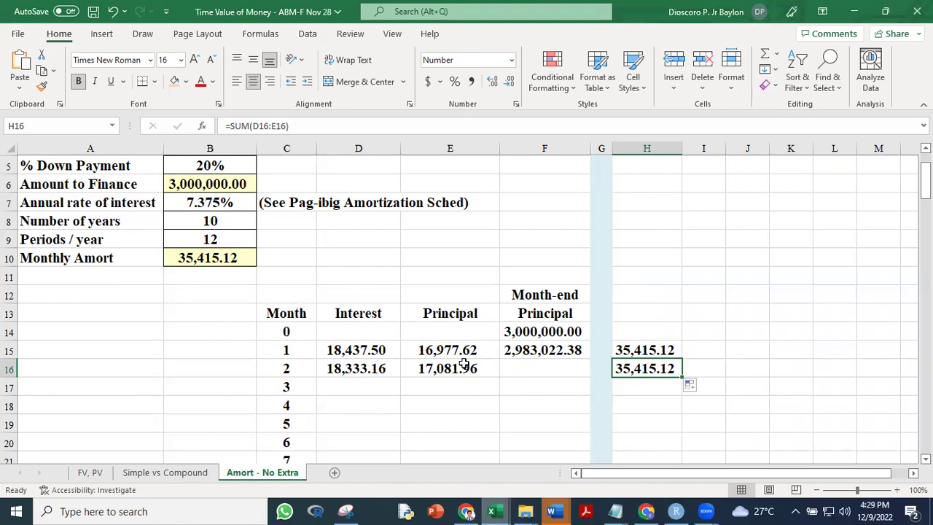
Compute the month 2 Month-end Principal in F16 as F15 minus the month 2 principal in E16
click(531, 372)
text(=)
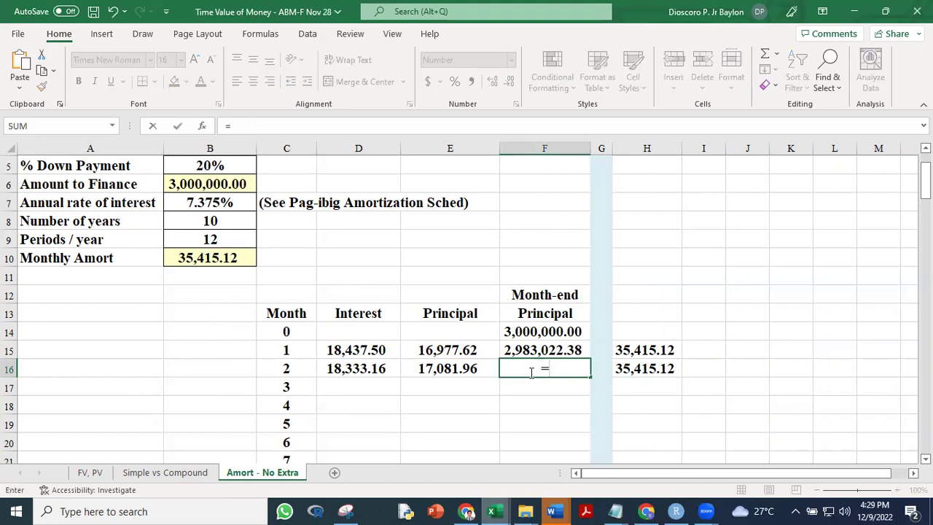
click(542, 350)
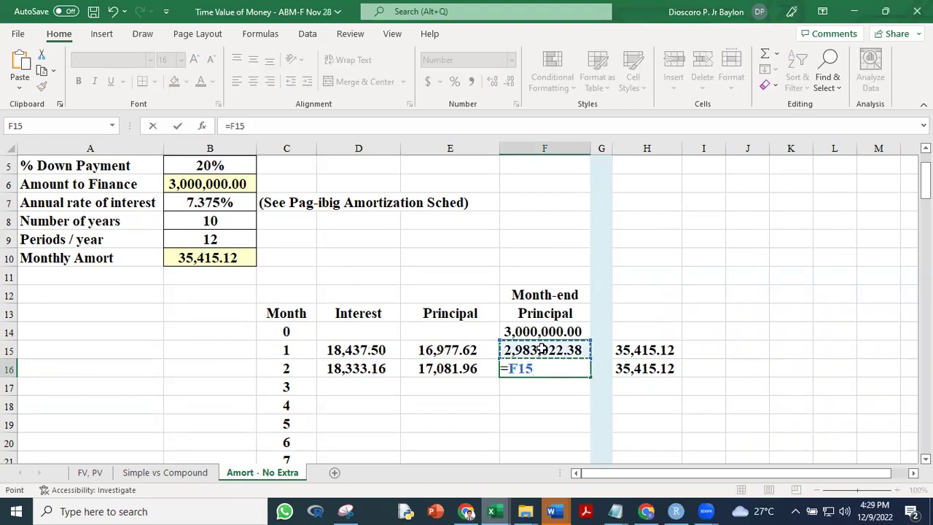
text(-)
click(450, 370)
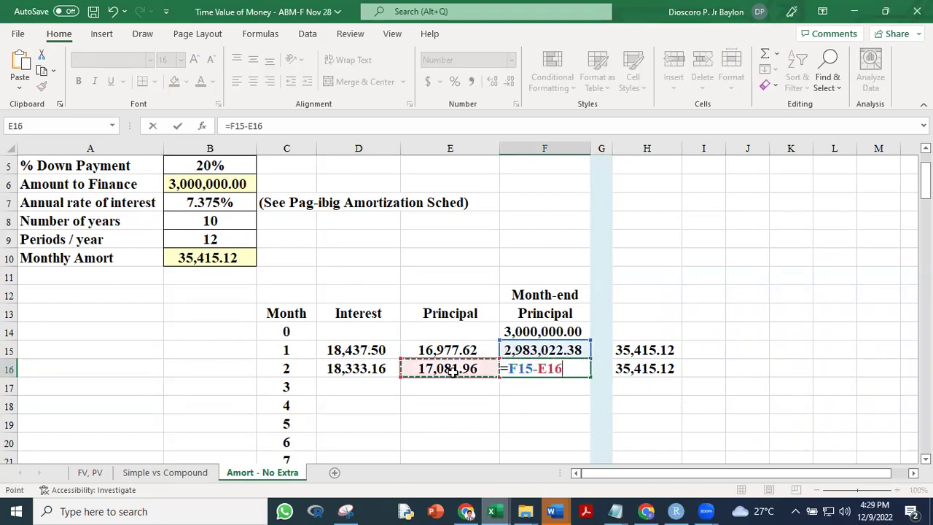
key(Return)
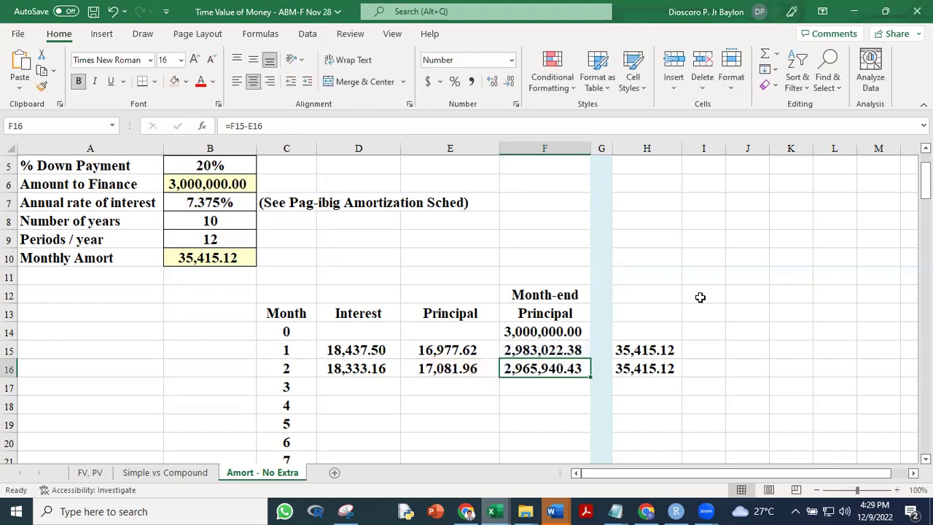
click(700, 296)
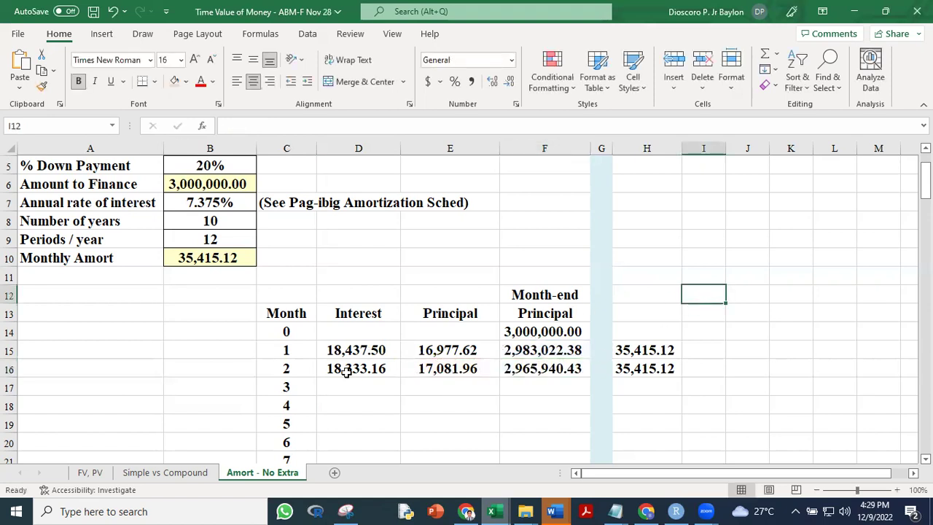
Fill the month 2 formulas in D16:F16 down to row 134 for month 120 and check the final month-end principal
drag(341, 372, 592, 475)
drag(590, 432, 585, 510)
drag(924, 419, 924, 435)
scroll(806, 423, down, 1)
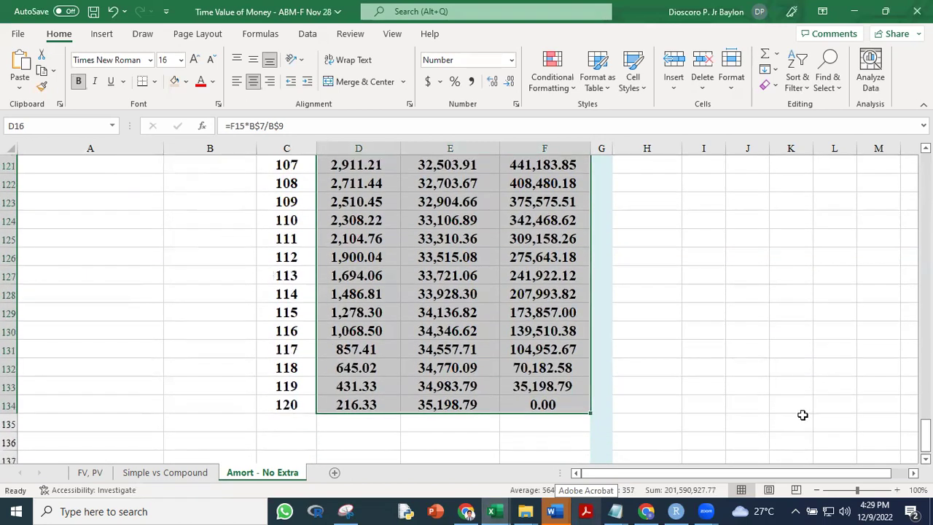
click(802, 421)
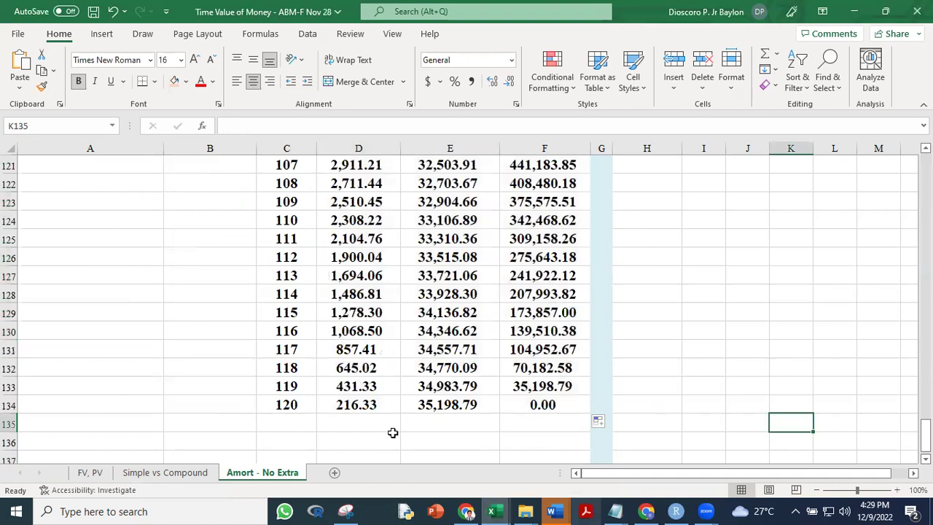
click(532, 406)
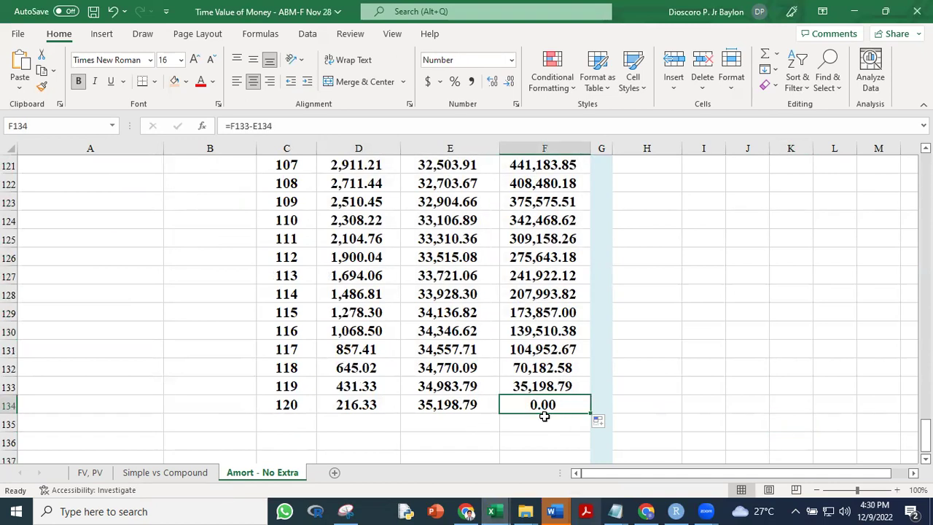
Total the Interest column in D135 with =SUM(D15:D134)
click(357, 421)
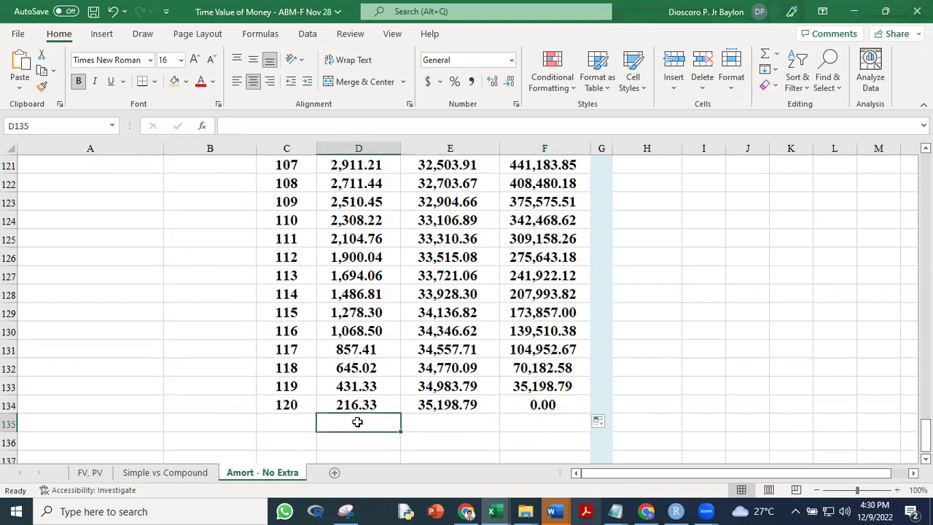
key(alt+equal)
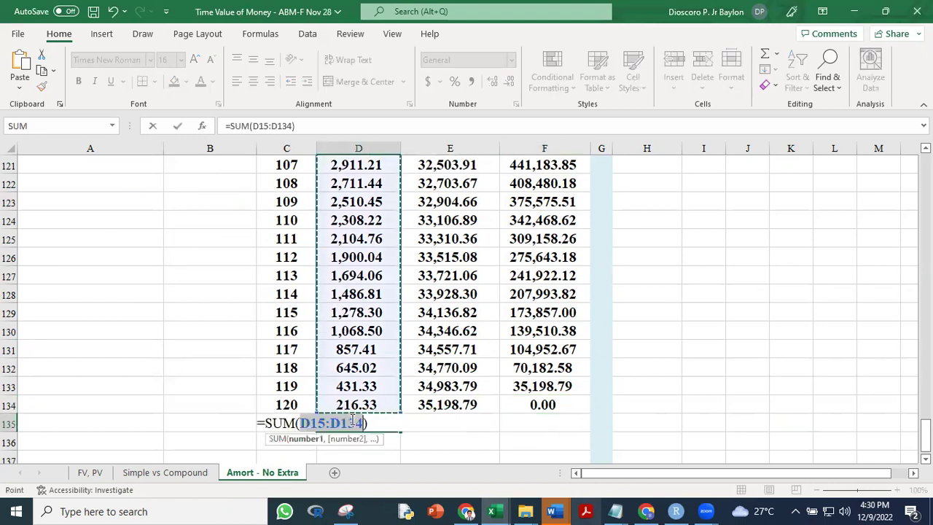
key(Return)
click(351, 420)
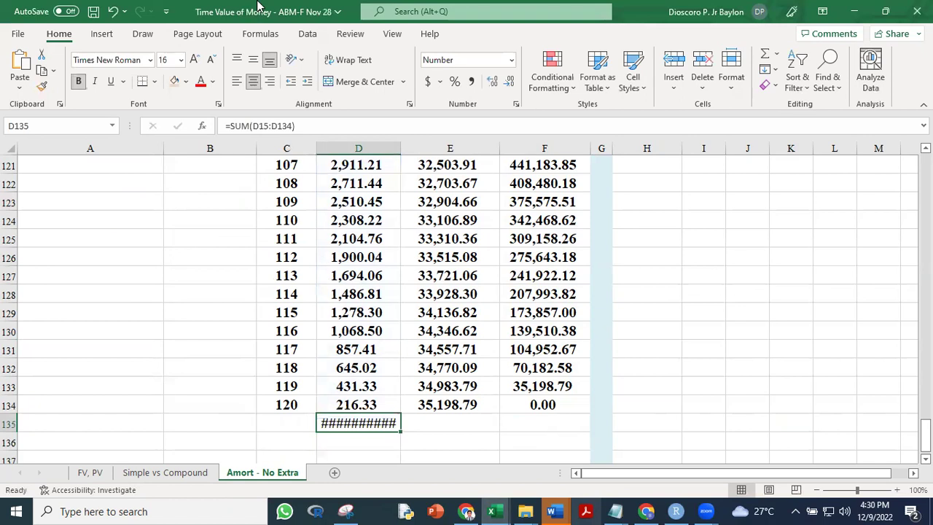
drag(925, 436, 924, 169)
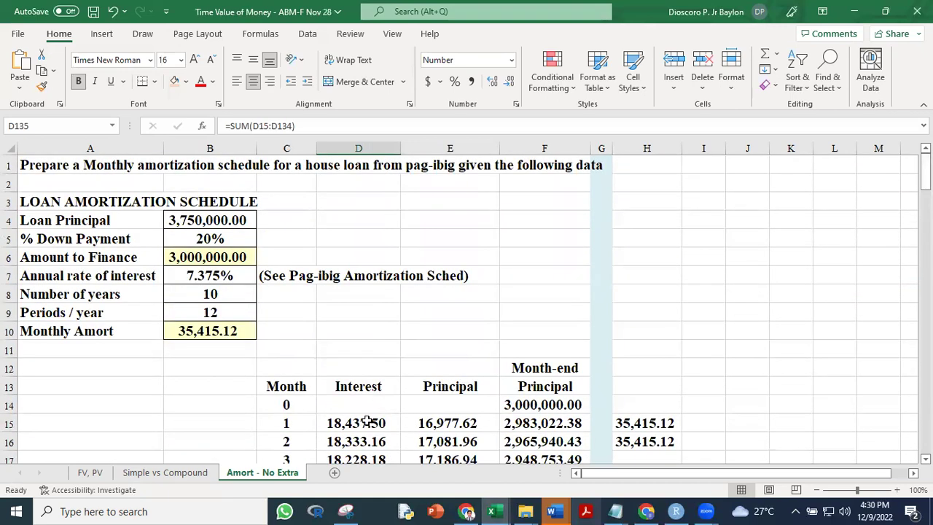
drag(924, 171, 925, 437)
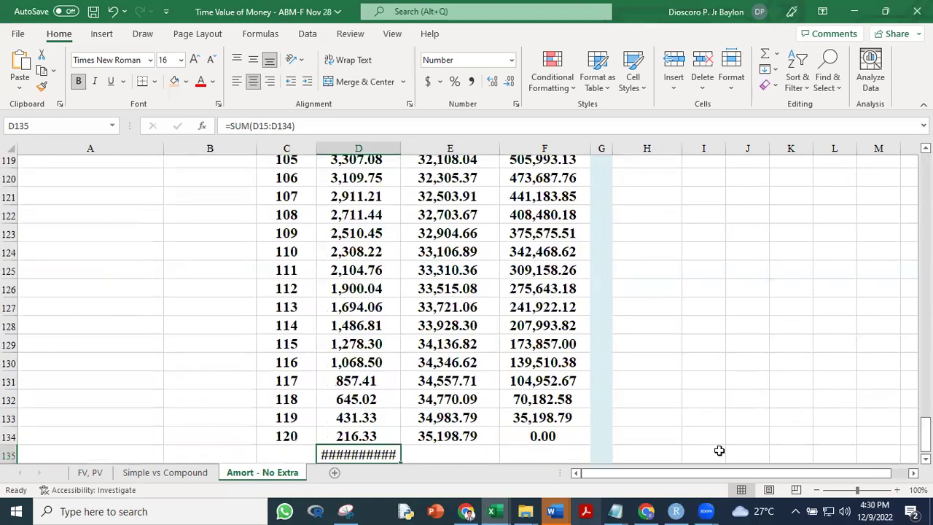
Widen column D to fit the interest total and copy the total formula across to E135 for the Principal column
click(719, 451)
click(366, 454)
key(ctrl+1)
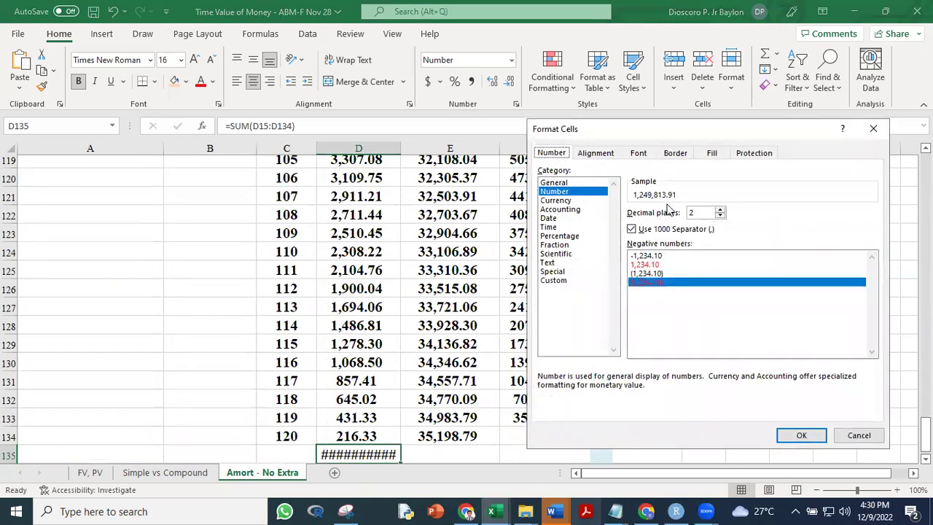
click(779, 433)
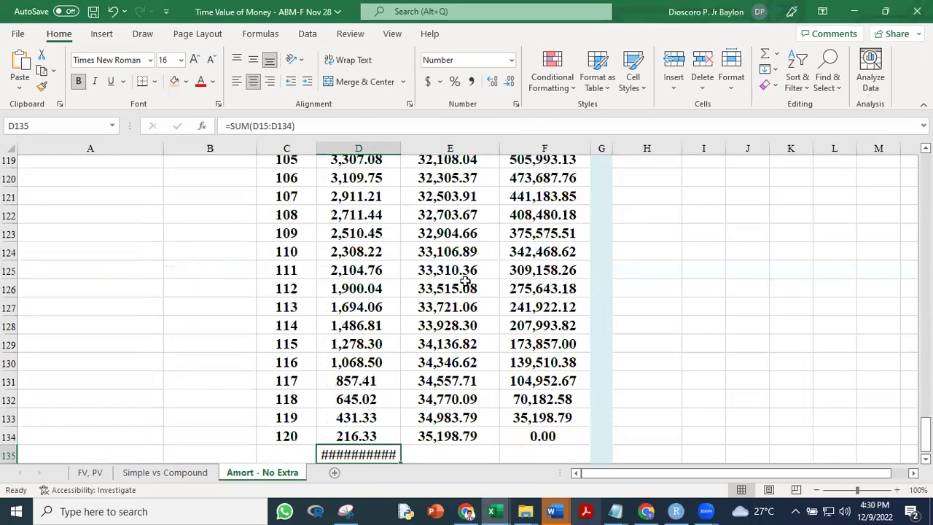
drag(400, 149, 439, 153)
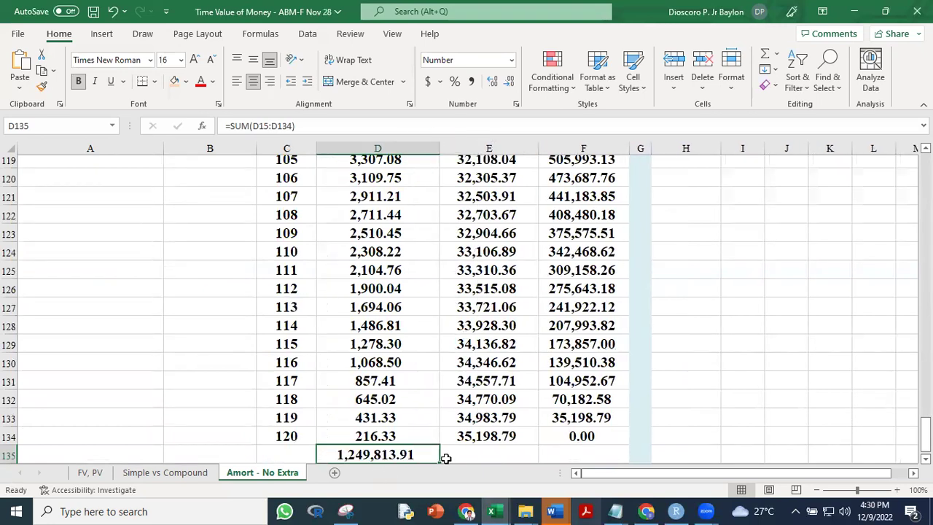
drag(439, 461, 500, 455)
click(787, 357)
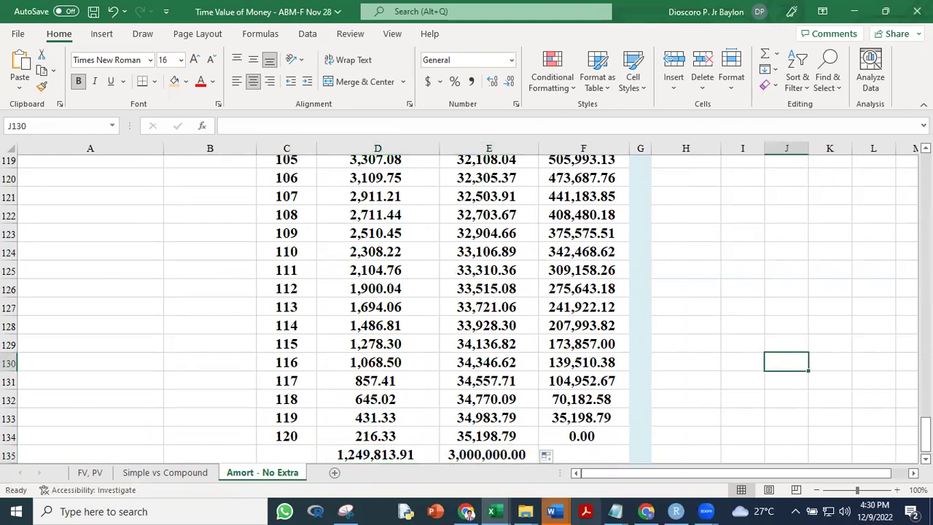
Delete the check totals in H15:H16 beside the schedule
drag(925, 423, 925, 182)
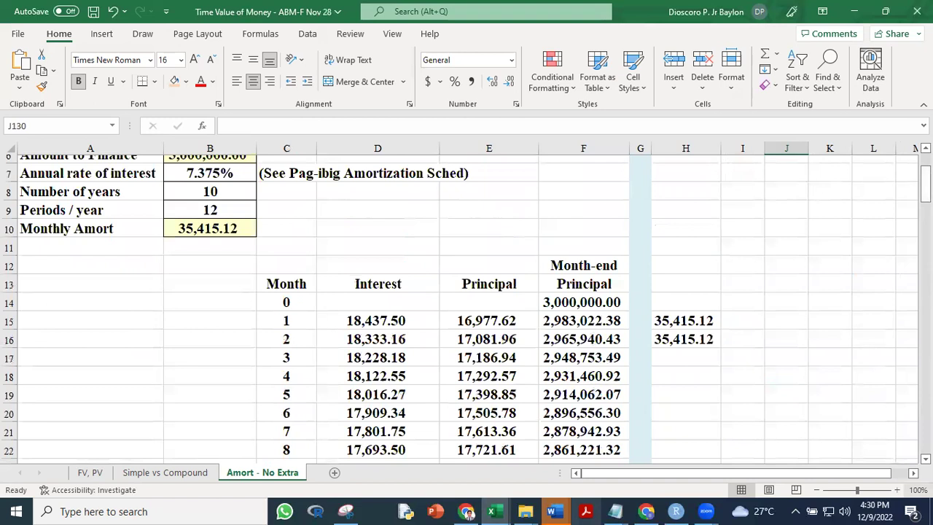
scroll(590, 362, right, 3)
click(590, 362)
drag(444, 322, 455, 334)
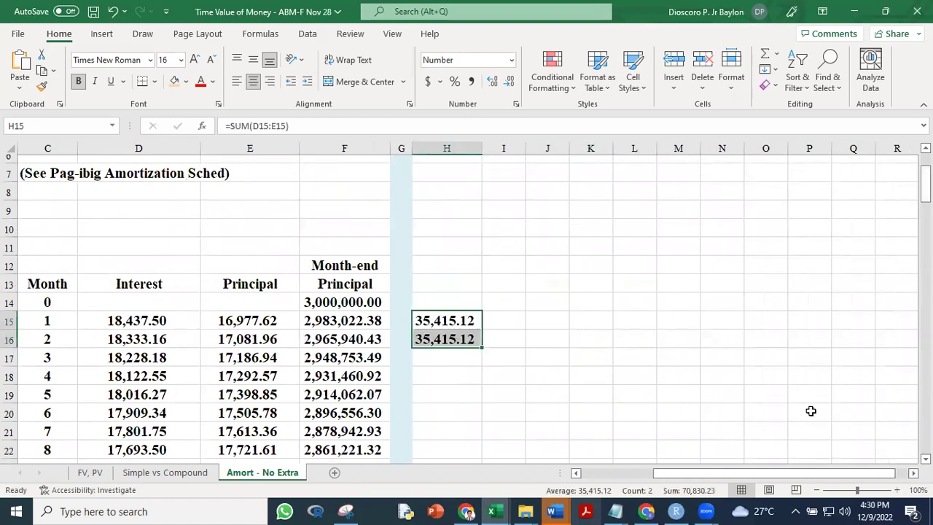
key(Delete)
click(766, 394)
click(505, 323)
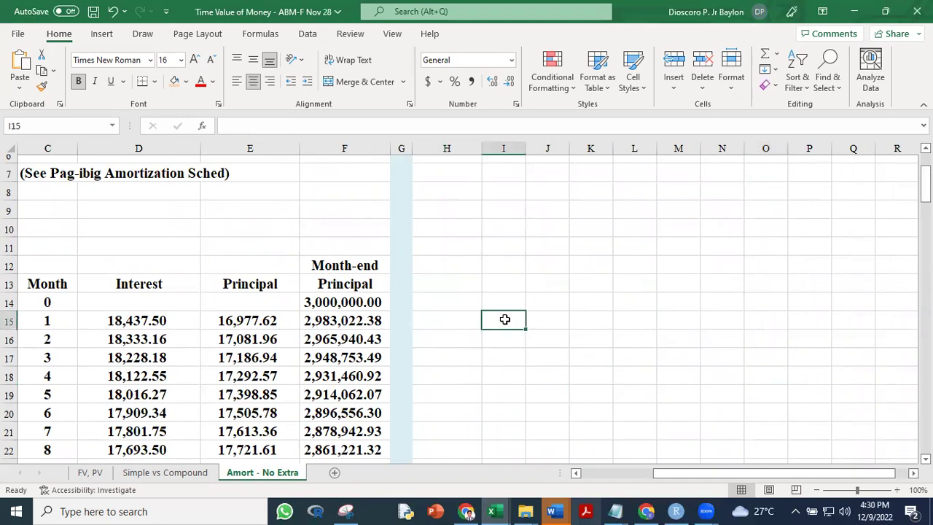
Enter the headers From in I14 and To in J14
click(505, 303)
text(From)
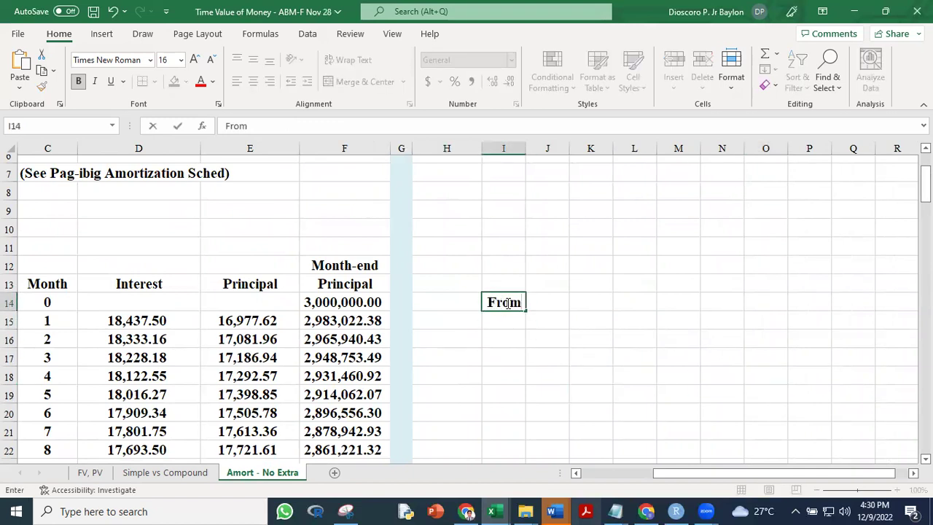
key(Tab)
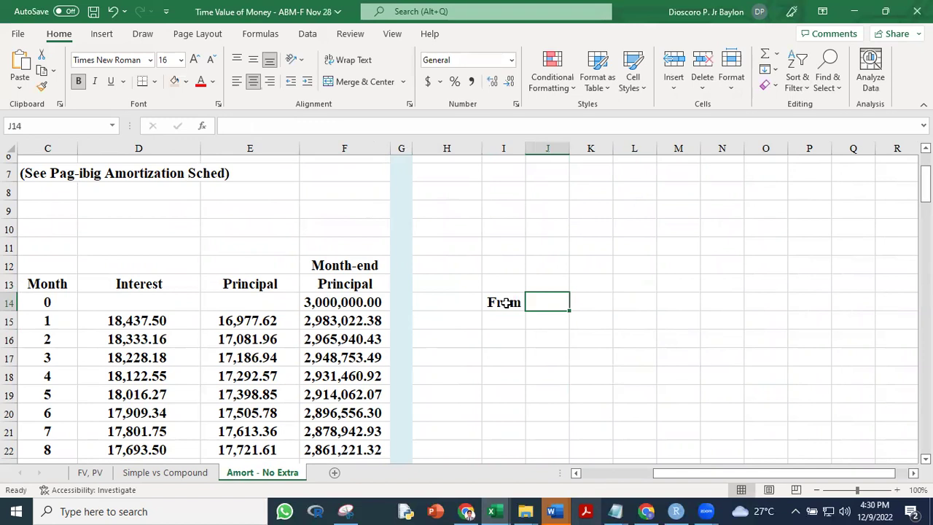
text(To)
key(Return)
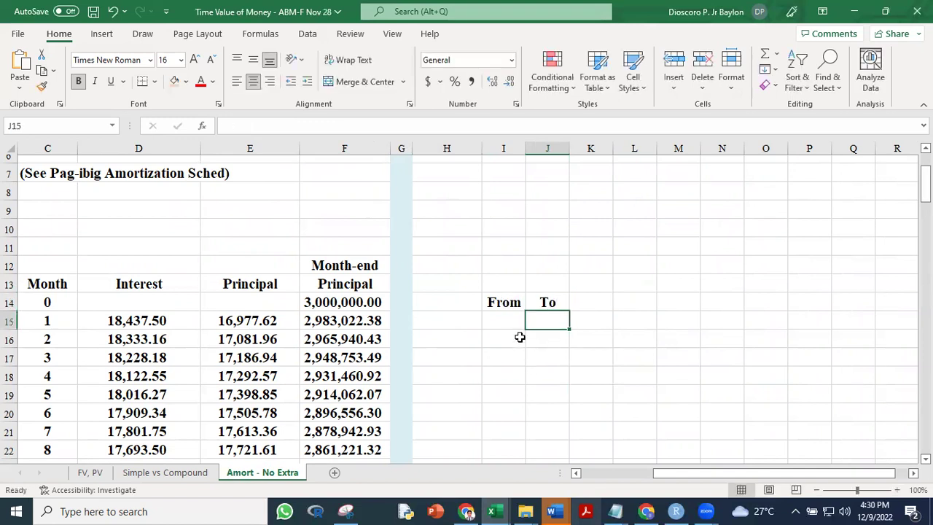
Enter the first month range under the headers, with 1 in I15 and 12 in J15
click(502, 319)
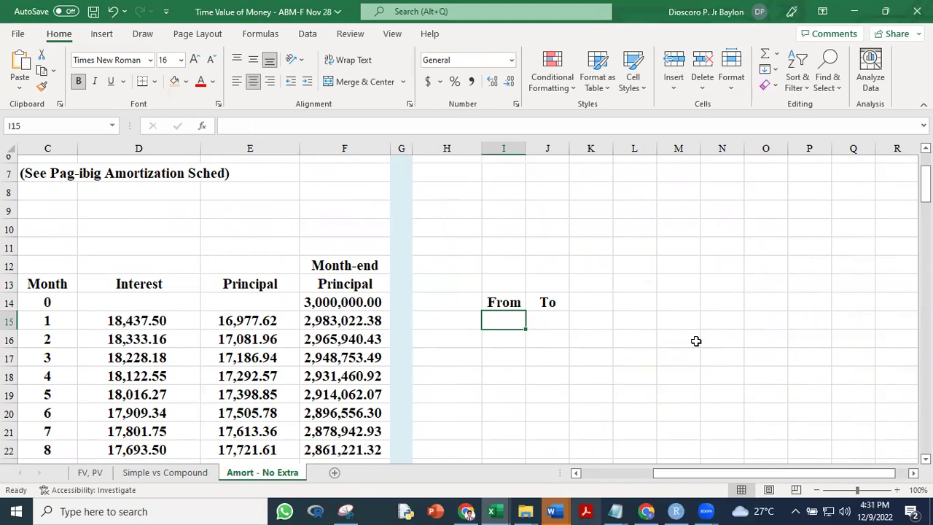
text(1)
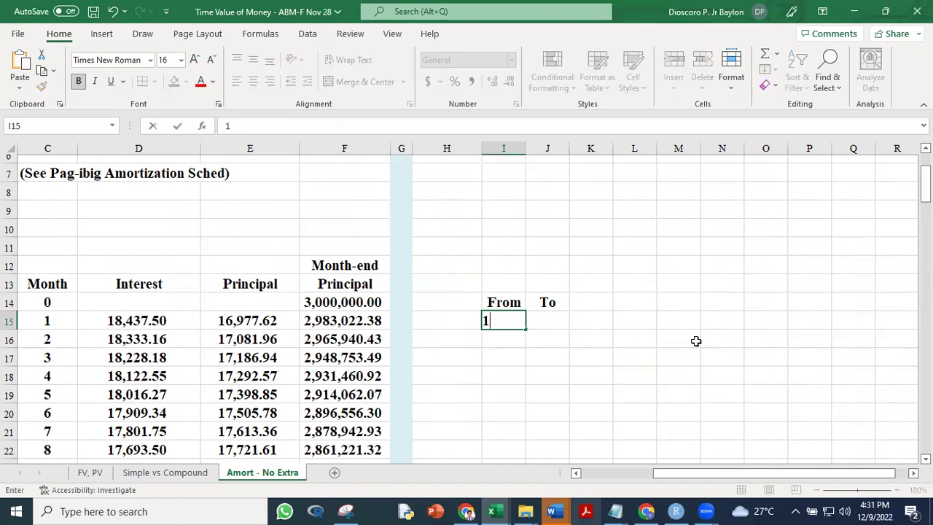
key(Tab)
text(12)
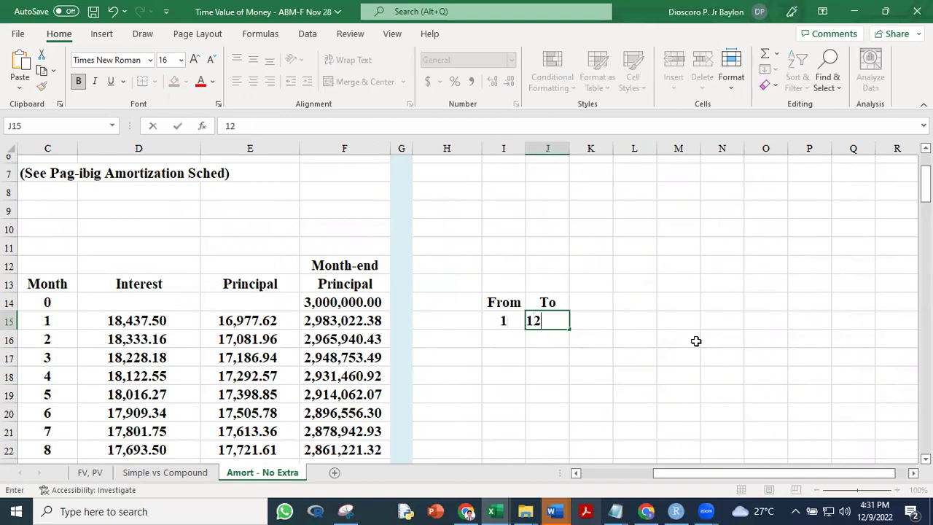
key(Return)
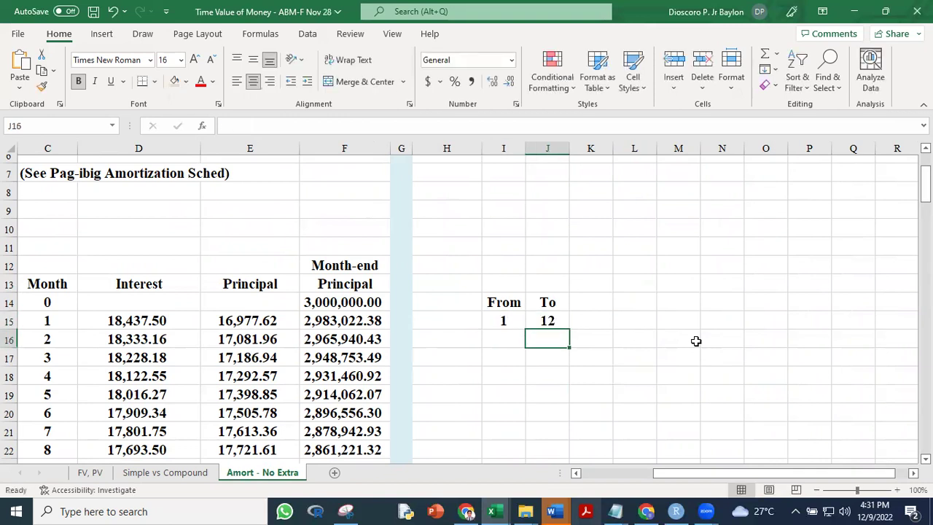
click(693, 353)
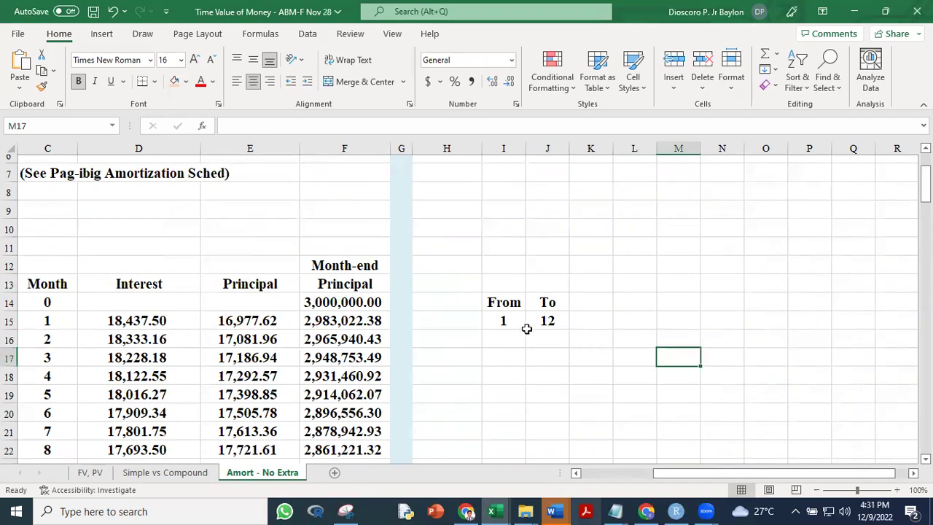
Fill the From column down from I15 with a linear series from 1 to 109 in steps of 12
click(504, 321)
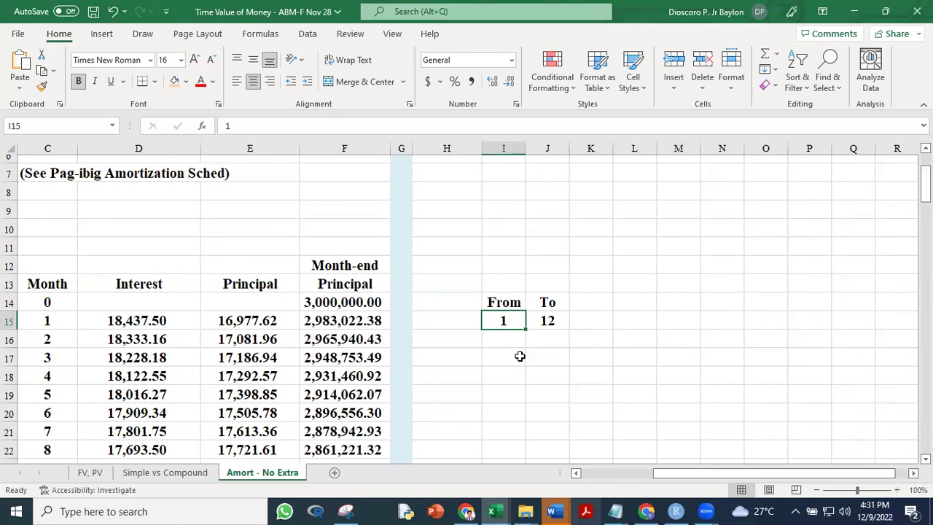
click(507, 338)
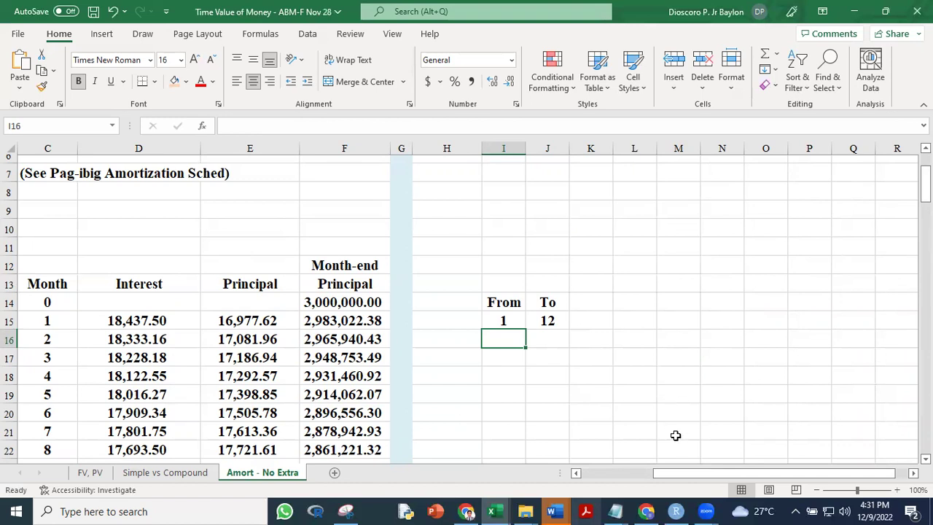
click(514, 320)
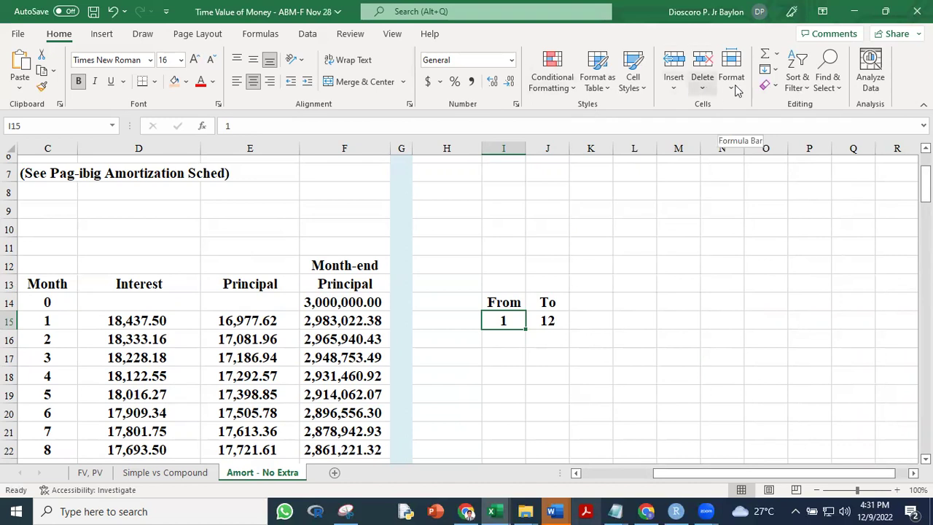
click(775, 71)
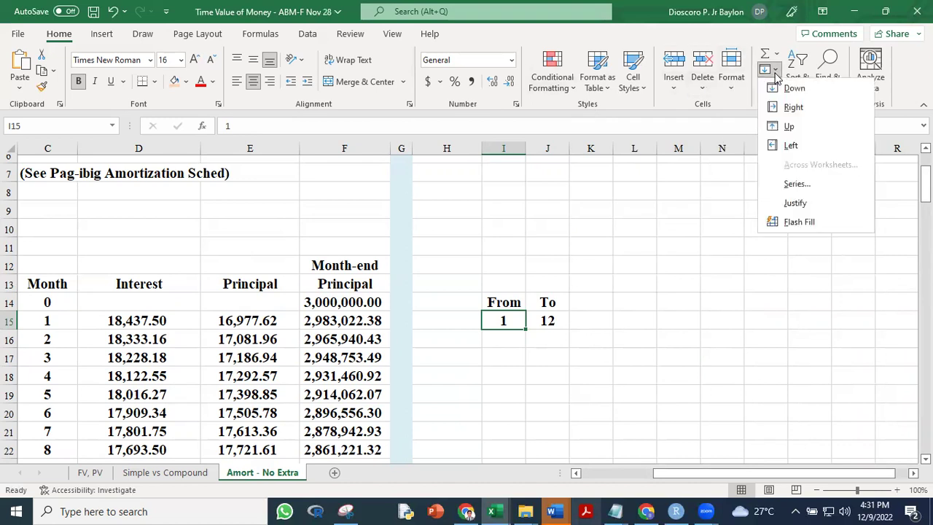
click(796, 184)
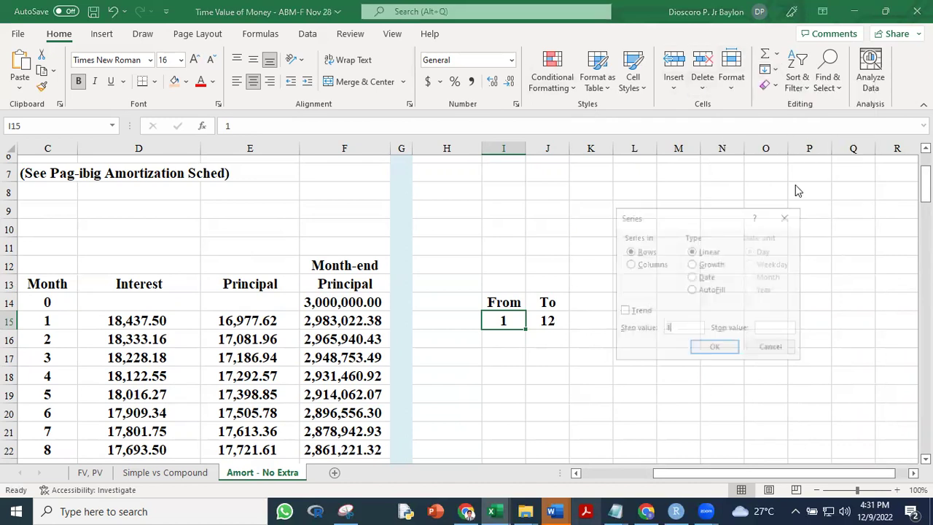
click(630, 264)
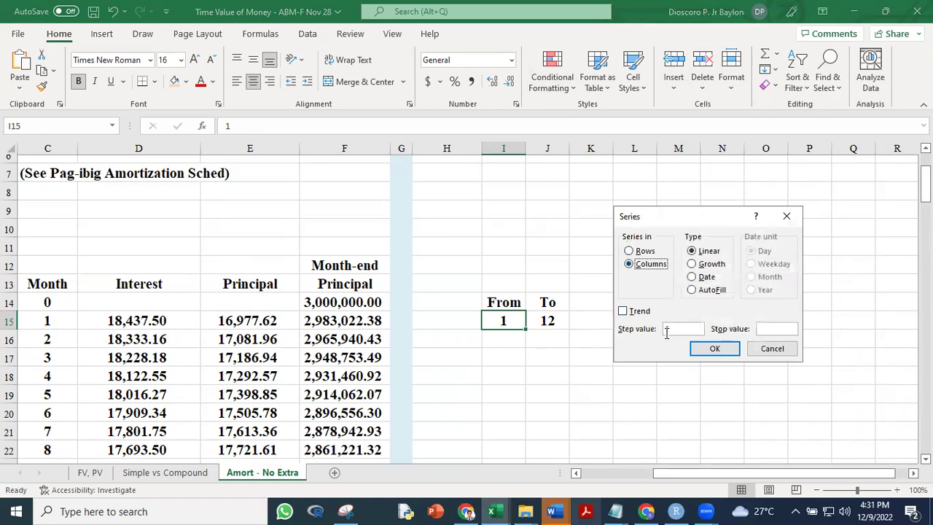
text(2)
key(Return)
drag(924, 188, 924, 181)
Try to fill a linear series along row 15 from the 12 in J15, with a step value of 12
click(547, 266)
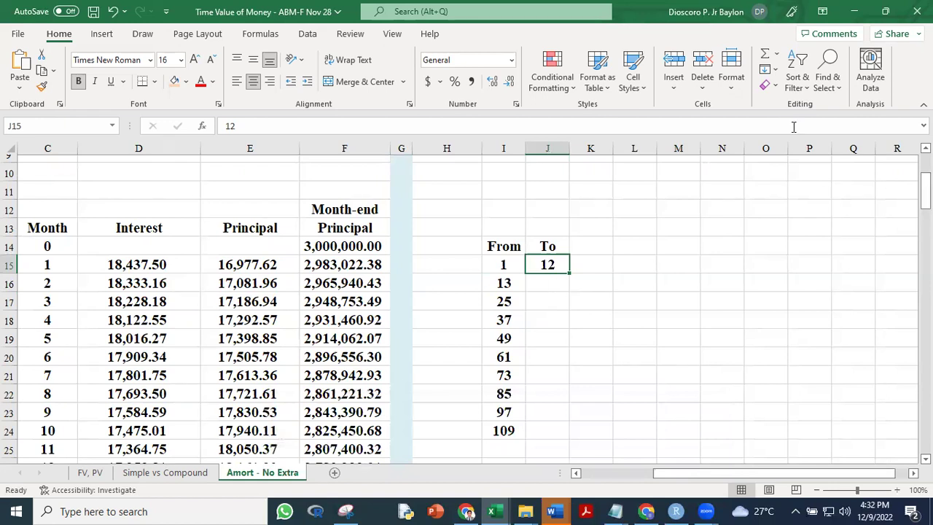
click(775, 70)
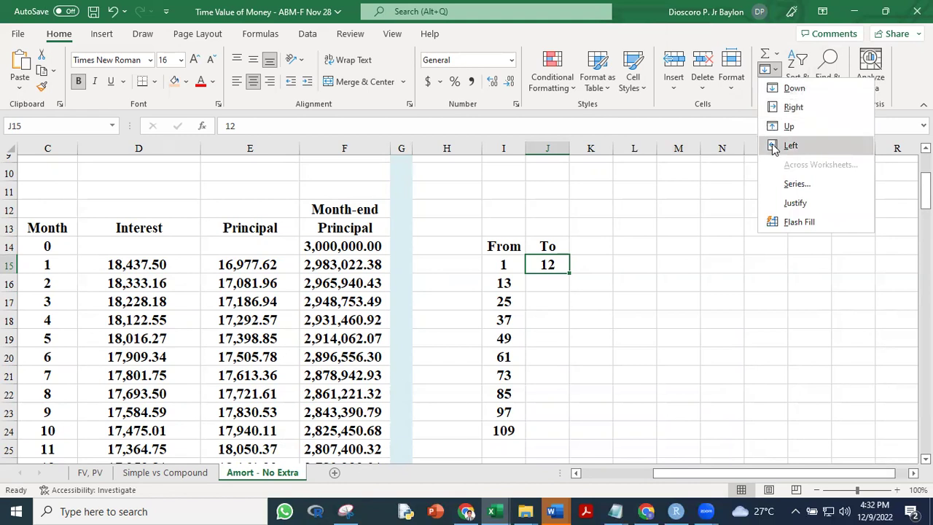
click(796, 184)
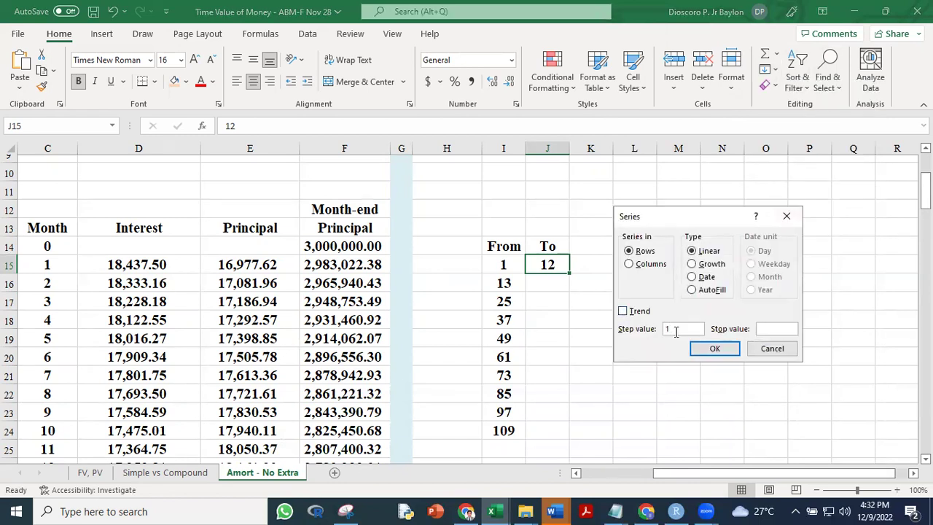
text(2)
click(727, 348)
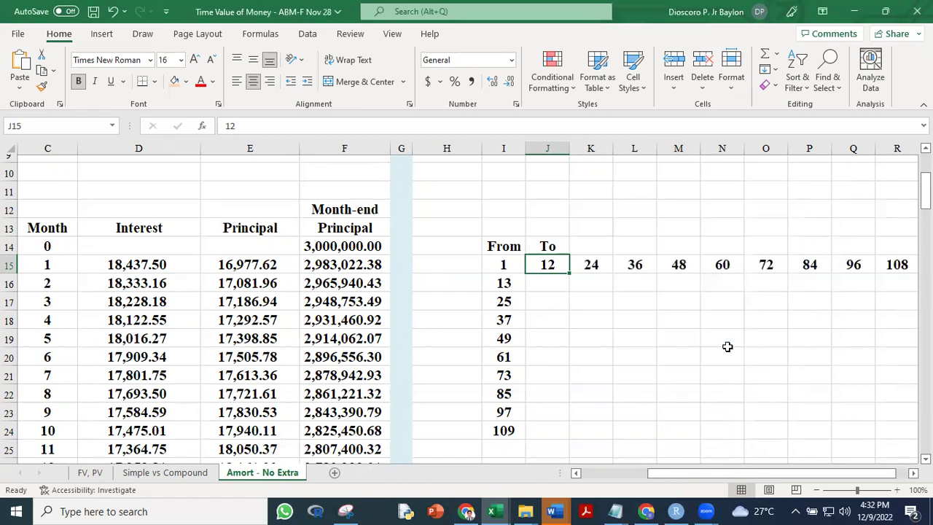
key(ctrl+z)
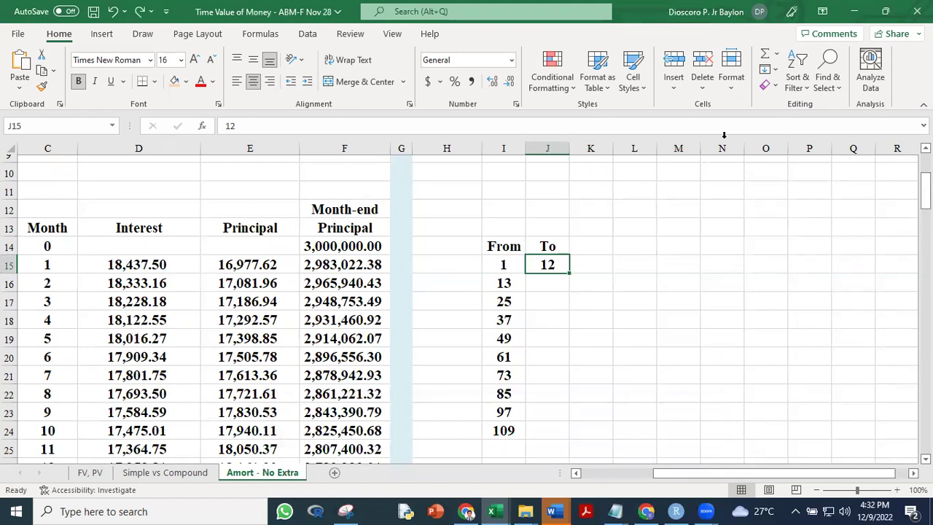
Fill the To column down from J15 with a linear series up to 120 in steps of 12
click(770, 72)
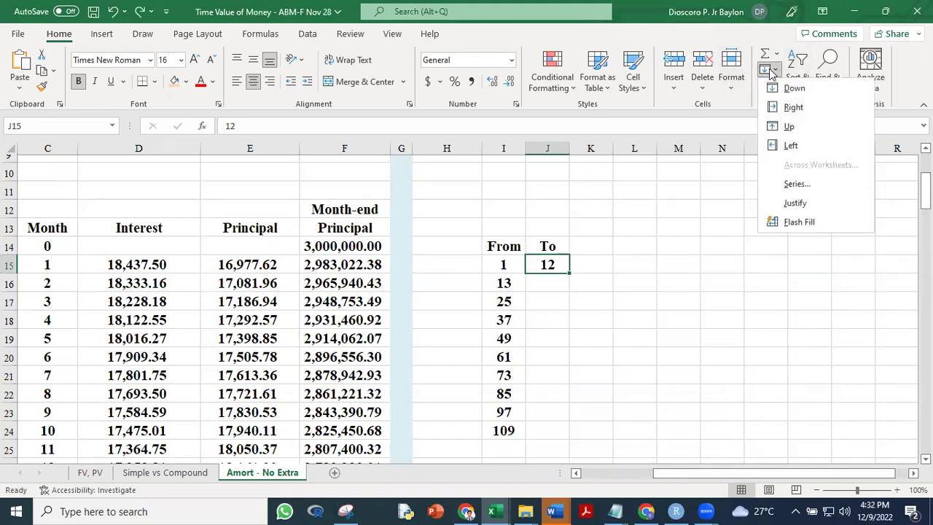
click(778, 185)
click(644, 265)
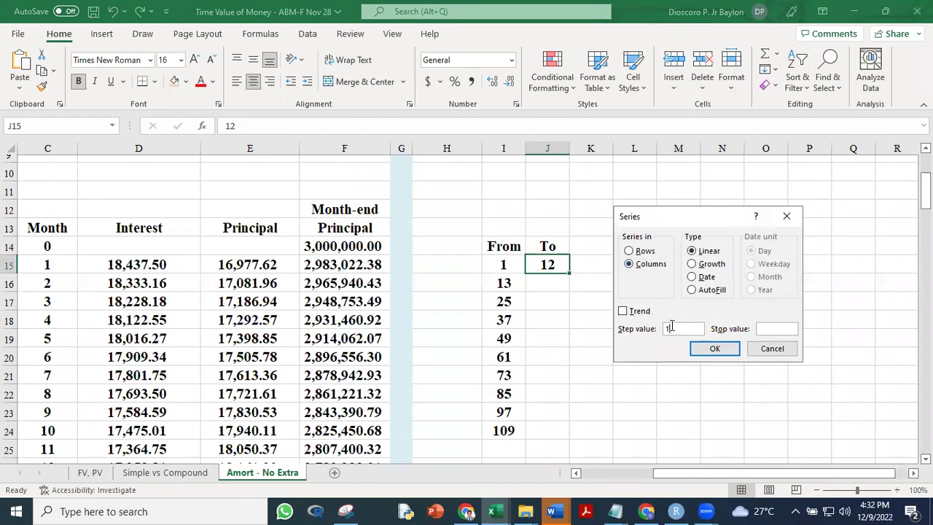
click(671, 327)
text(2)
click(713, 350)
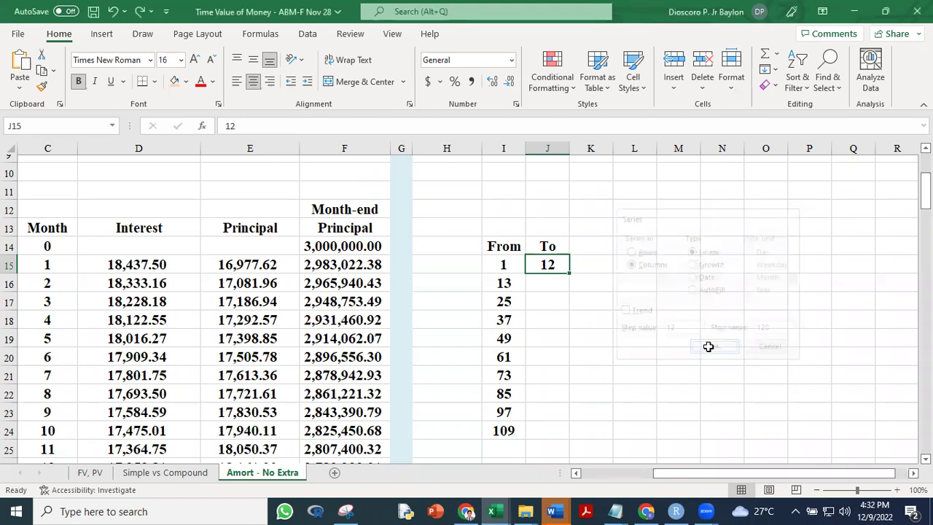
mouse_move(924, 190)
mouse_down()
mouse_move(924, 237)
mouse_move(924, 194)
mouse_up()
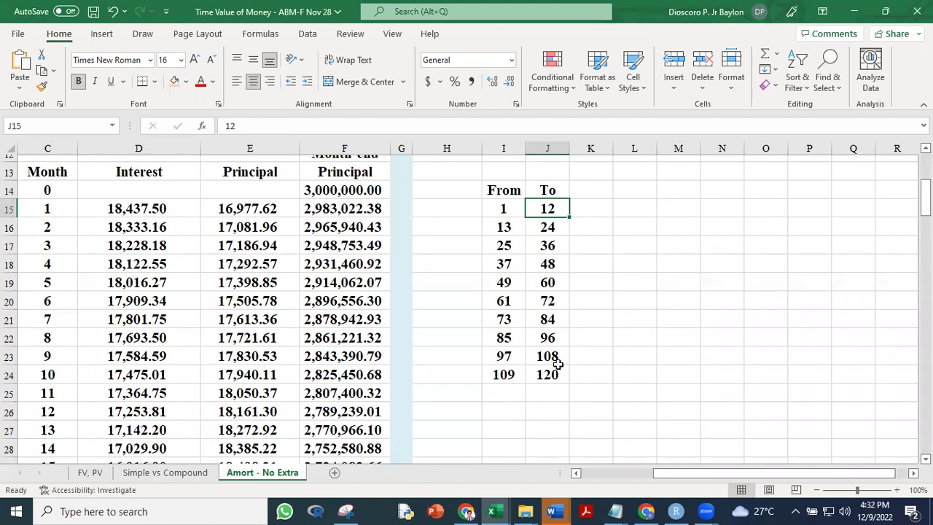
Enter the header Year in H14, with 1 in H15 and 2 in H16
click(458, 186)
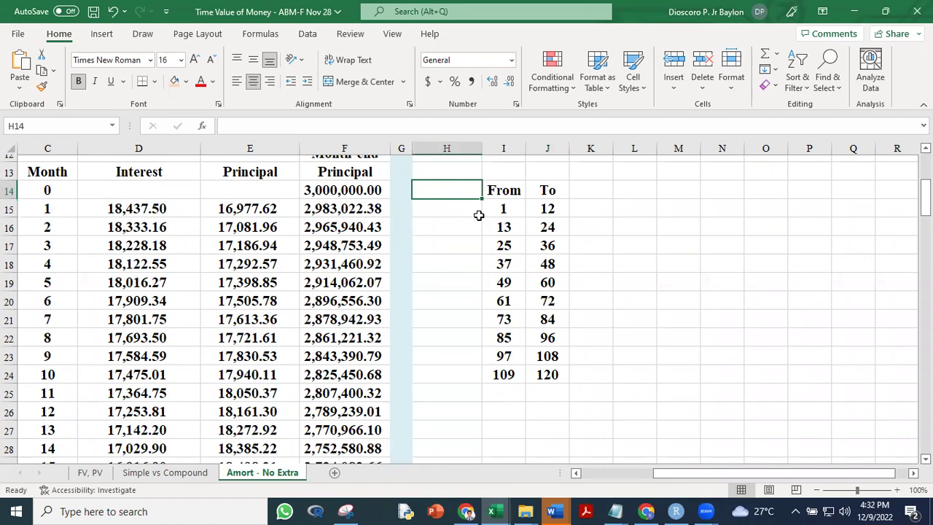
text(Year)
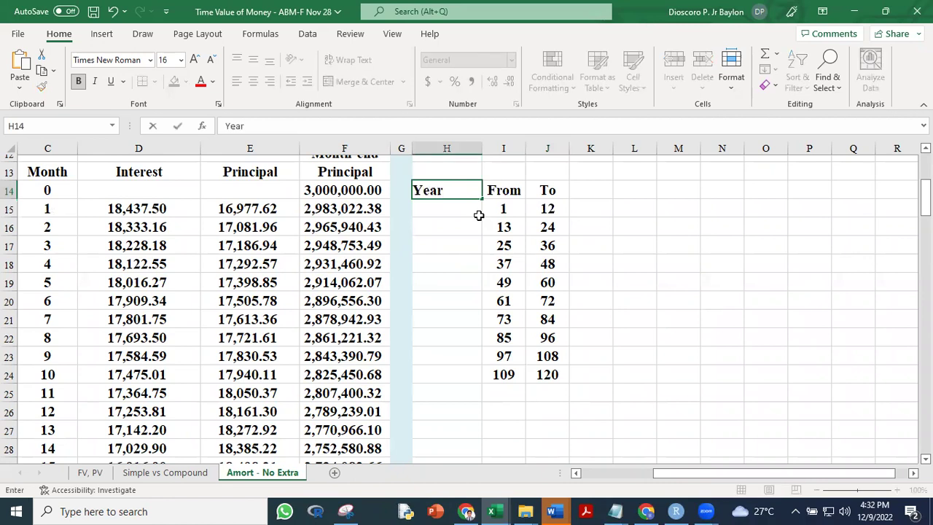
key(Return)
text(1)
key(Return)
text(2)
key(Return)
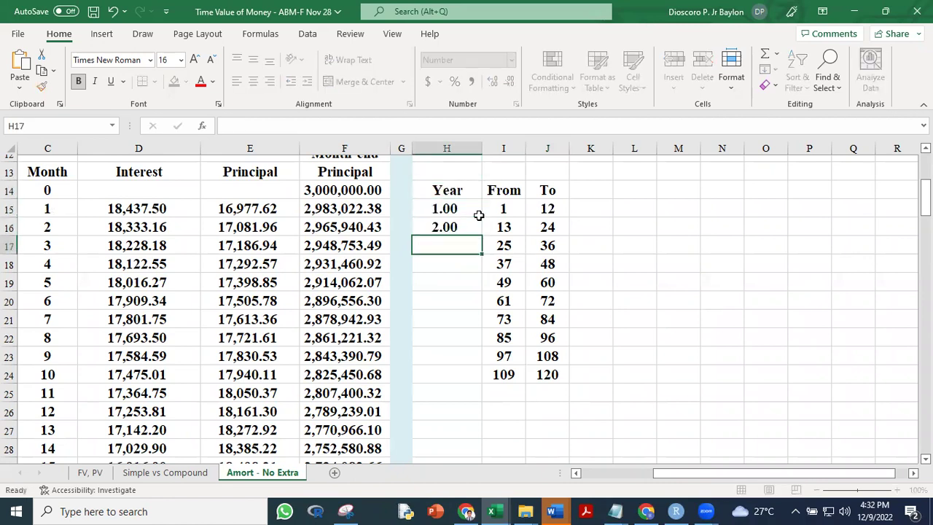
Format the year number in H15 with no decimal places and re-enter 2 in H16
click(431, 209)
click(510, 81)
click(509, 81)
click(452, 228)
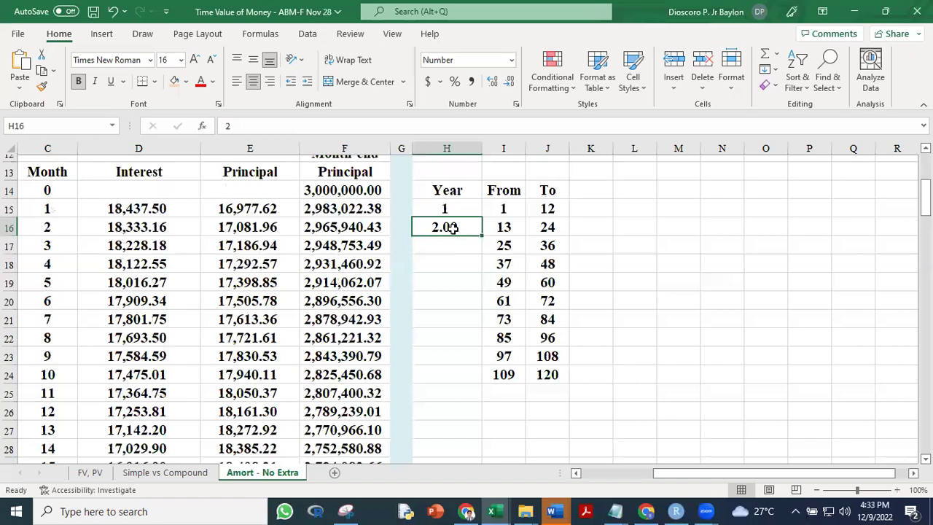
text(2)
key(Return)
Copy the number format of H15 to H16 and extend the year numbers down to 10 in H24
click(465, 212)
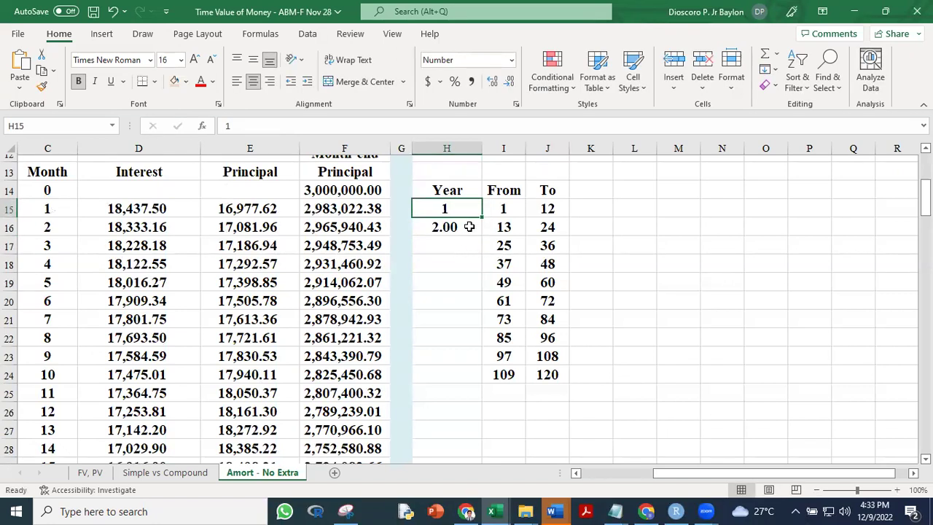
click(41, 86)
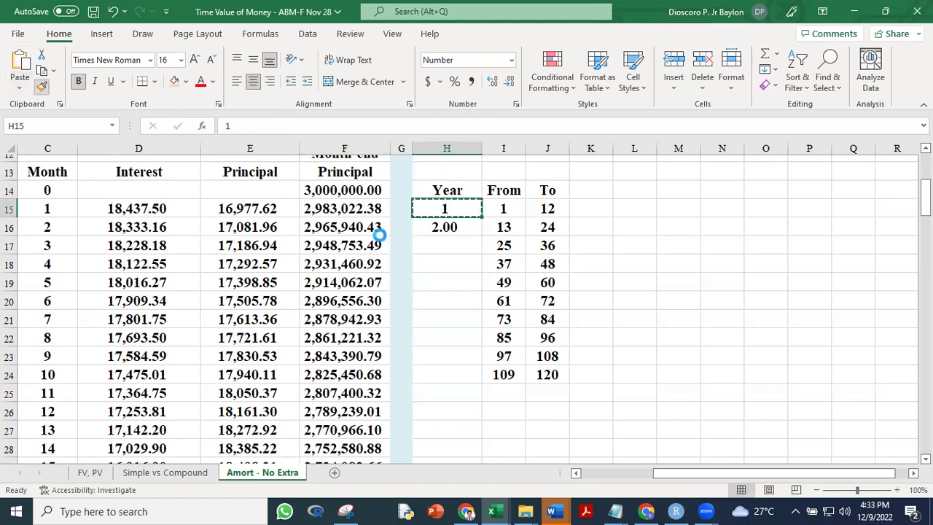
click(455, 226)
drag(467, 208, 471, 384)
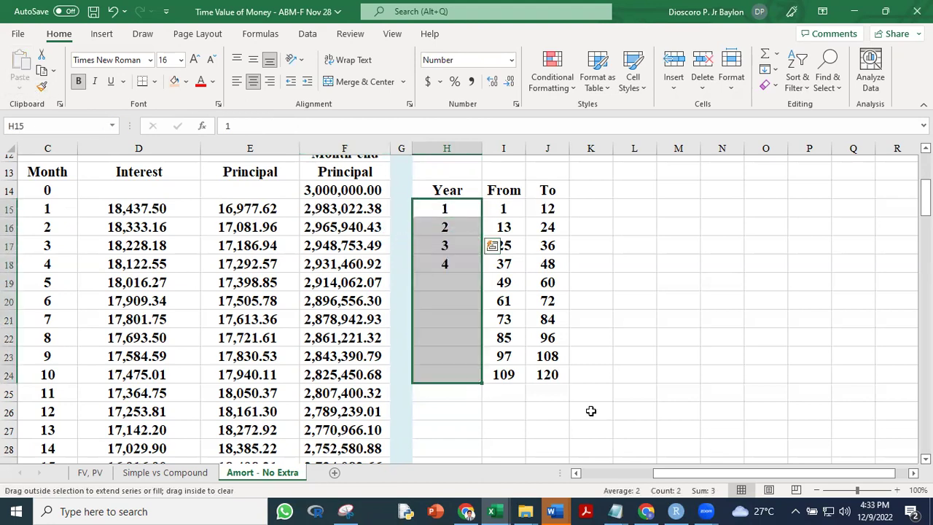
click(721, 429)
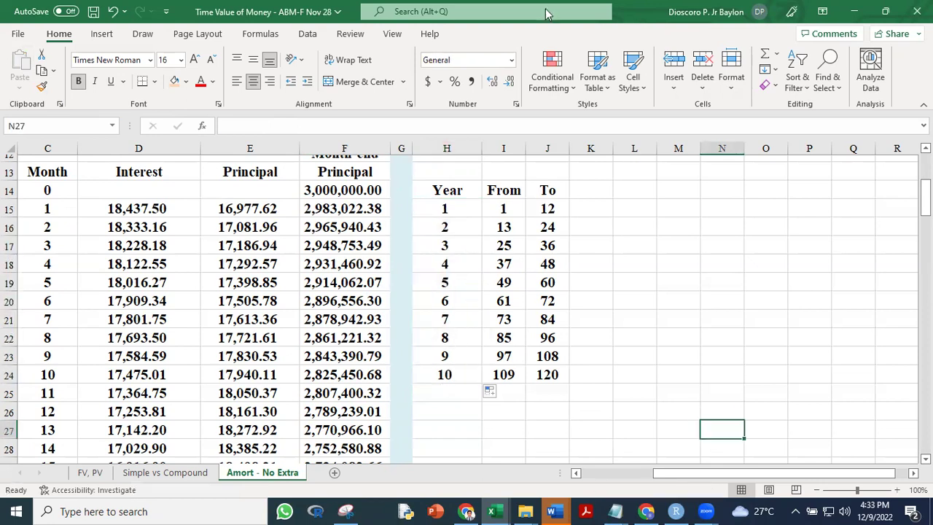
Enter the headers Total Interest in K14 and Total Principal in L14, widening columns K and L to fit
click(600, 190)
drag(615, 151, 679, 186)
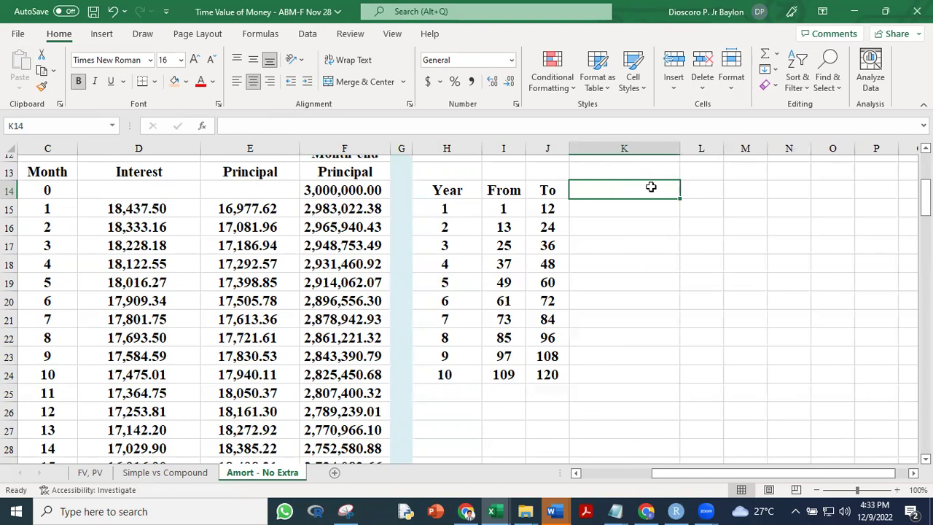
text(Total Interest)
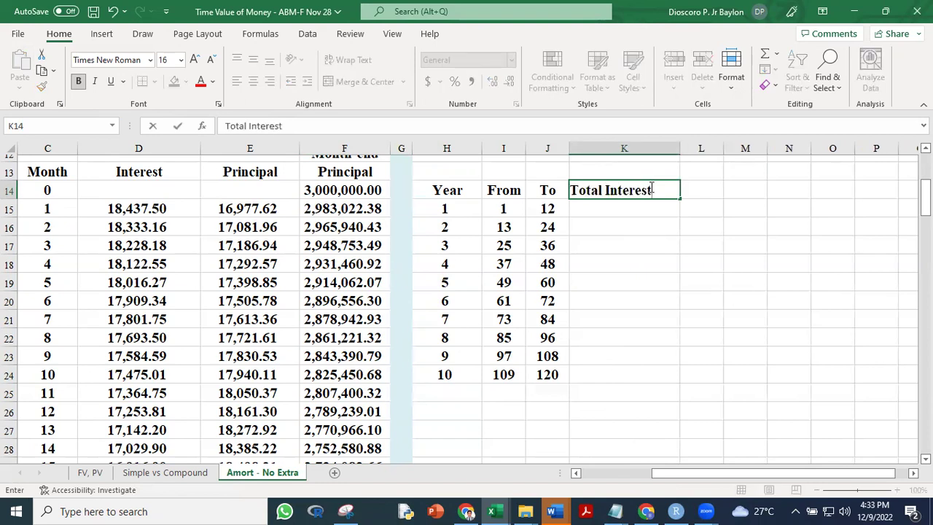
key(Tab)
text(Total )
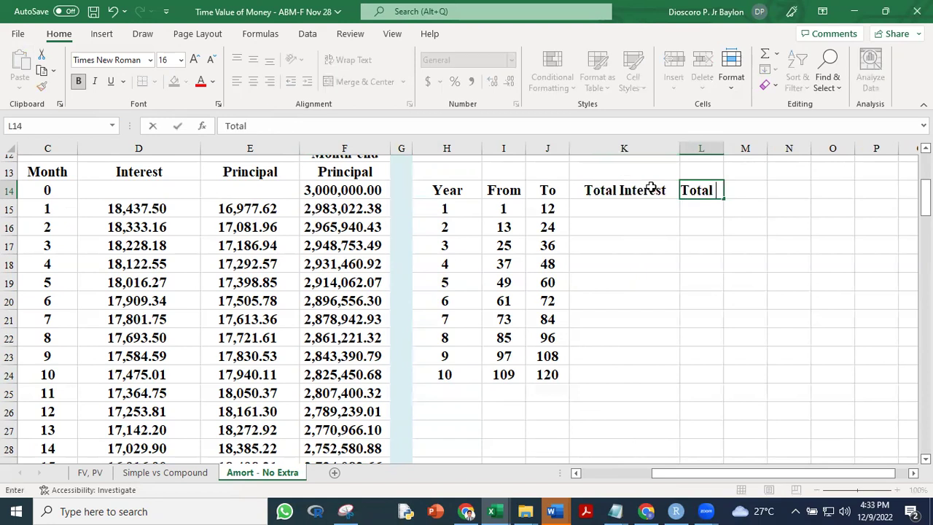
text(Principa)
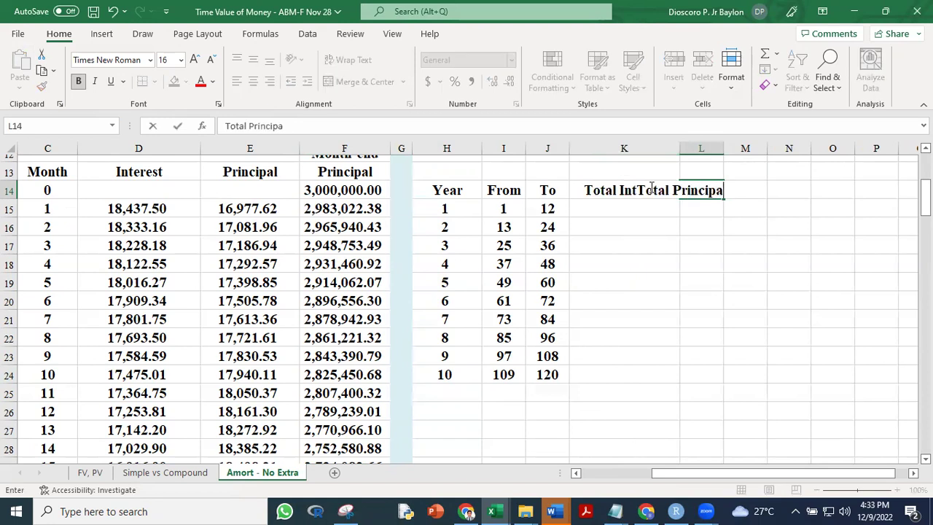
text(l)
key(Return)
drag(674, 148, 849, 150)
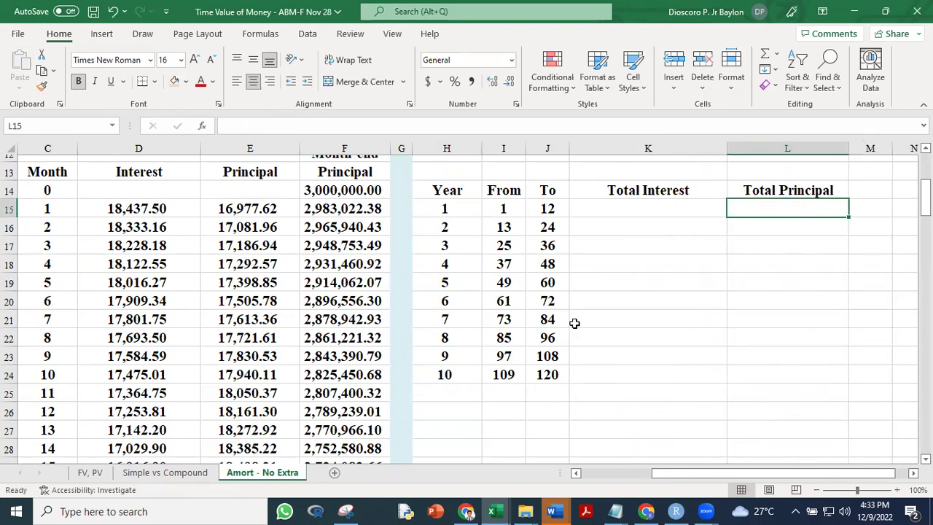
Sum the interest of months 1 to 12 (D15:D26) in M15 and widen column M to fit the total
drag(61, 215, 47, 412)
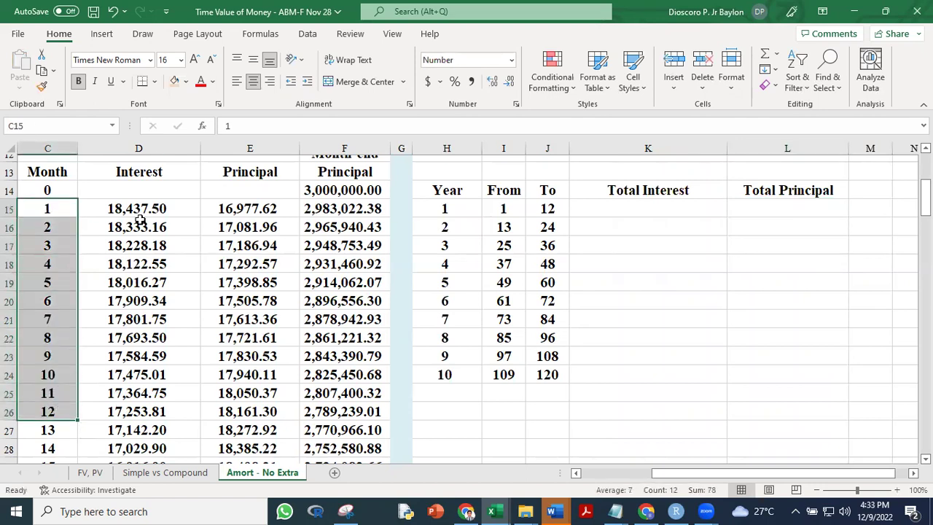
click(870, 212)
drag(895, 149, 910, 149)
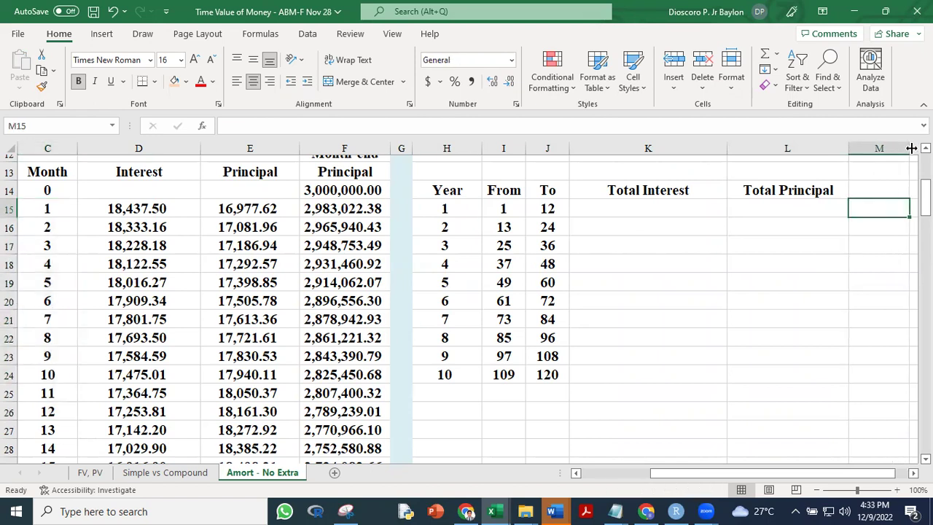
text(=sum()
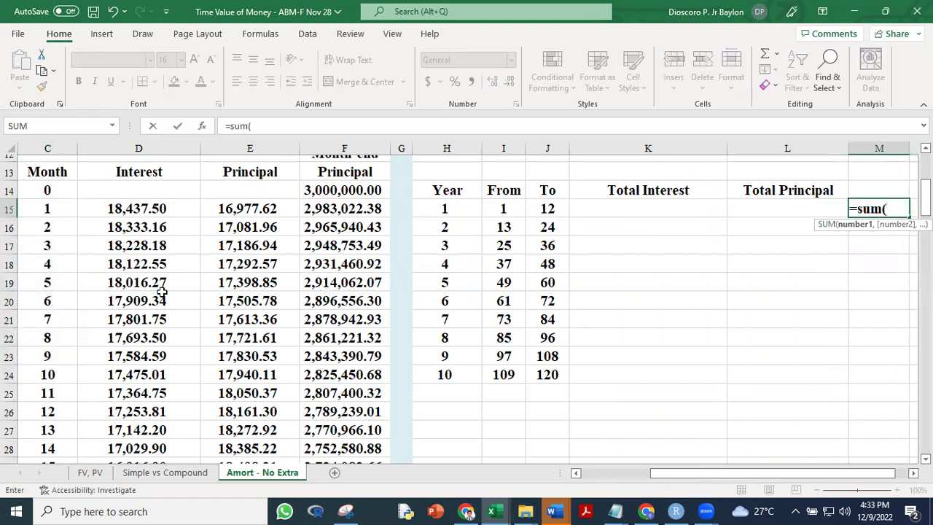
drag(123, 209, 137, 412)
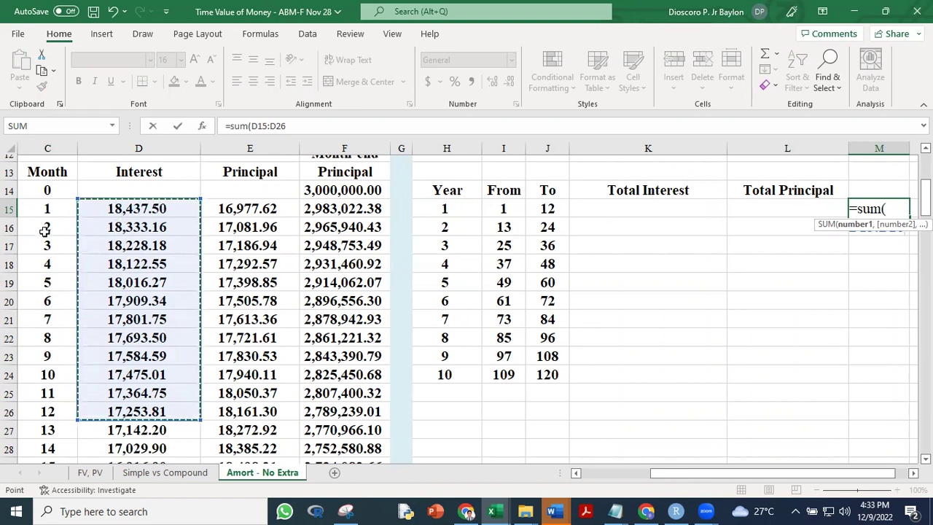
key(Return)
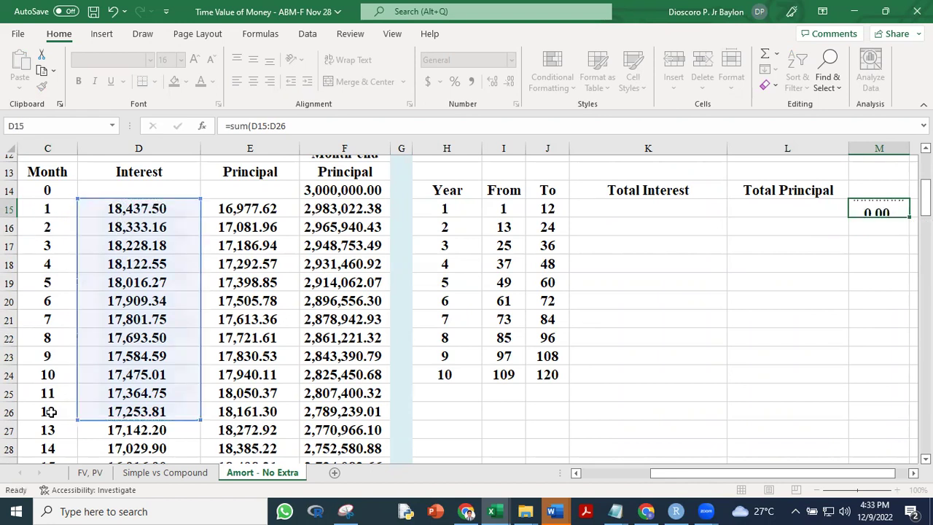
key(Return)
scroll(618, 234, right, 1)
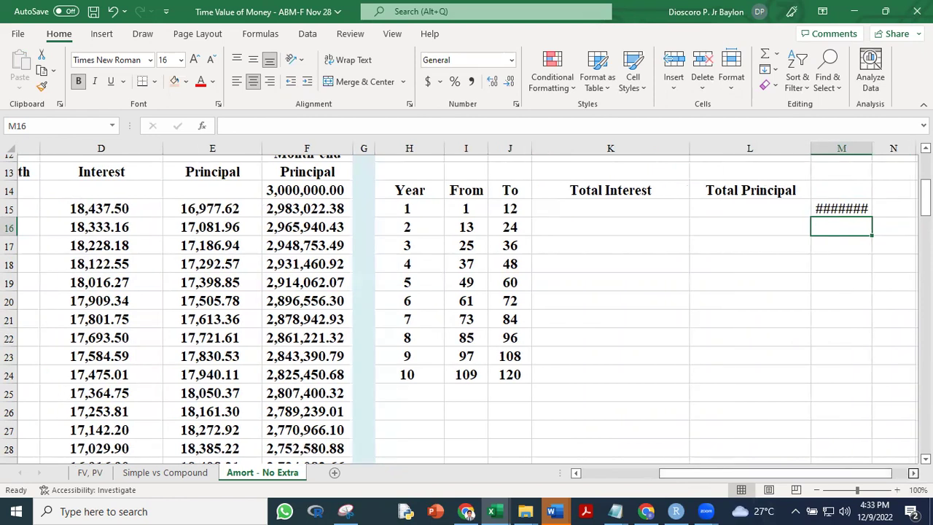
scroll(741, 248, right, 2)
drag(627, 148, 669, 151)
Extend the sum formula from M15 into N15 for the principal column and widen column N
click(648, 208)
drag(669, 217, 699, 209)
drag(709, 148, 797, 160)
drag(761, 217, 763, 229)
click(772, 352)
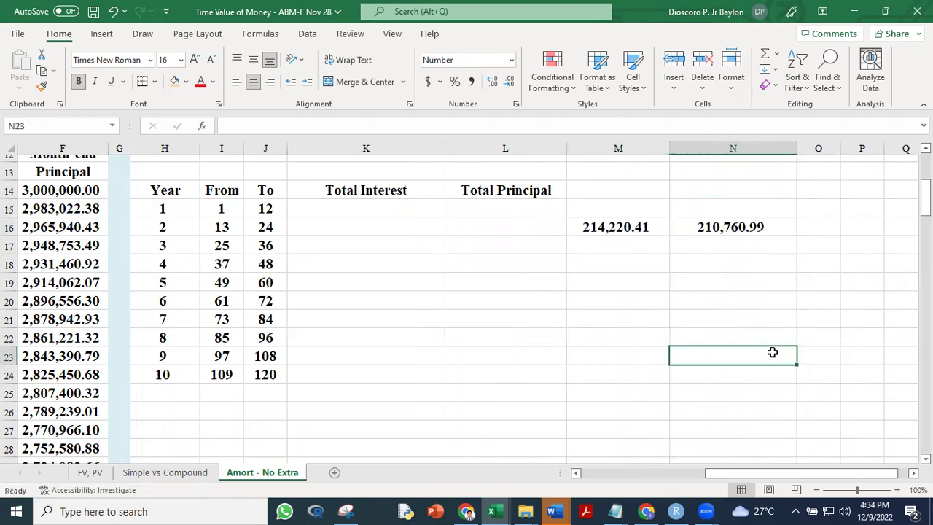
key(ctrl+z)
click(704, 266)
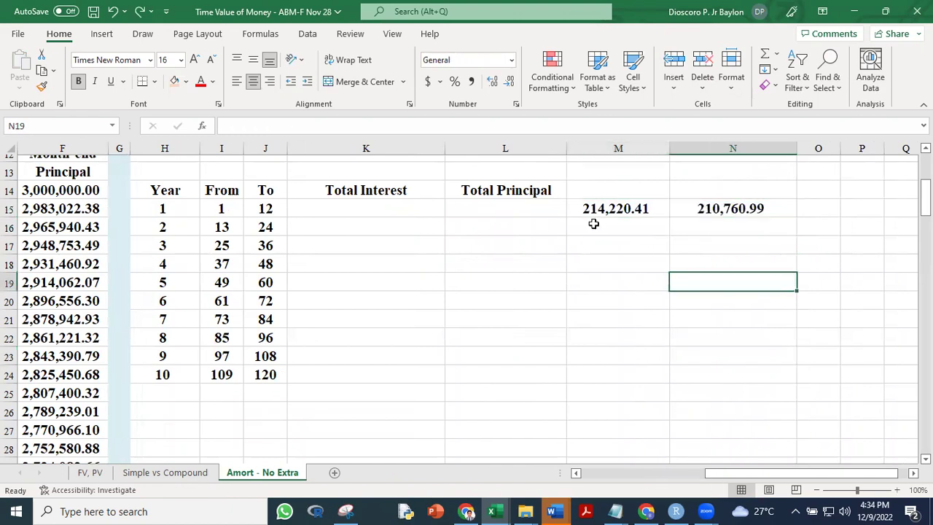
Check the sum formulas in M15 and N15 against the first 12 months of the schedule
click(601, 210)
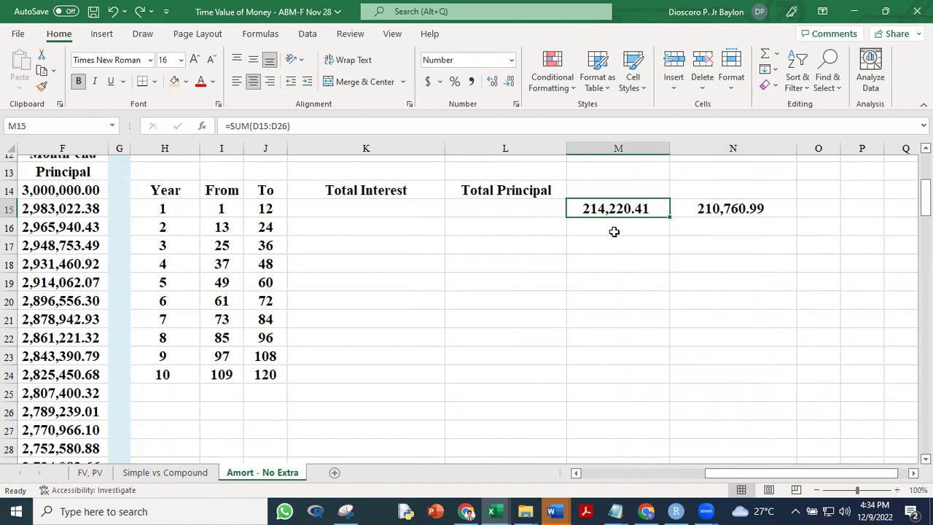
click(736, 212)
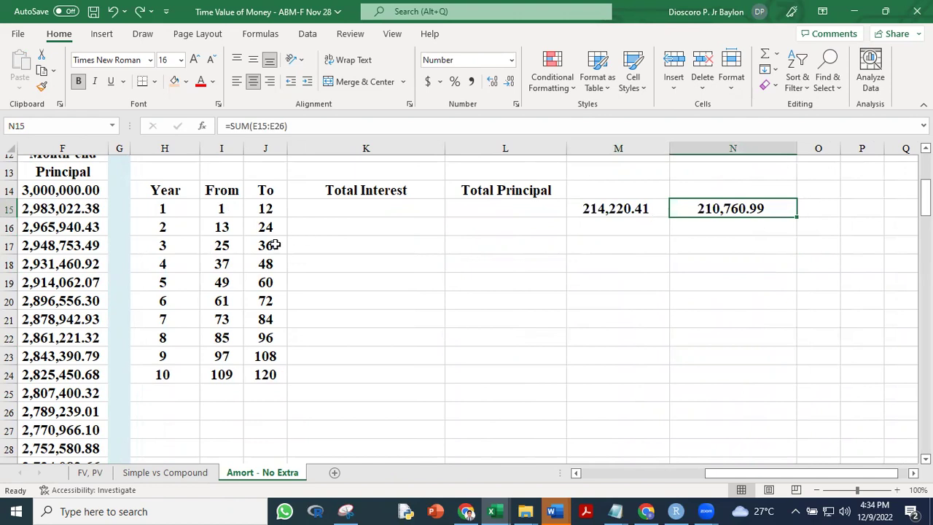
drag(728, 480, 673, 483)
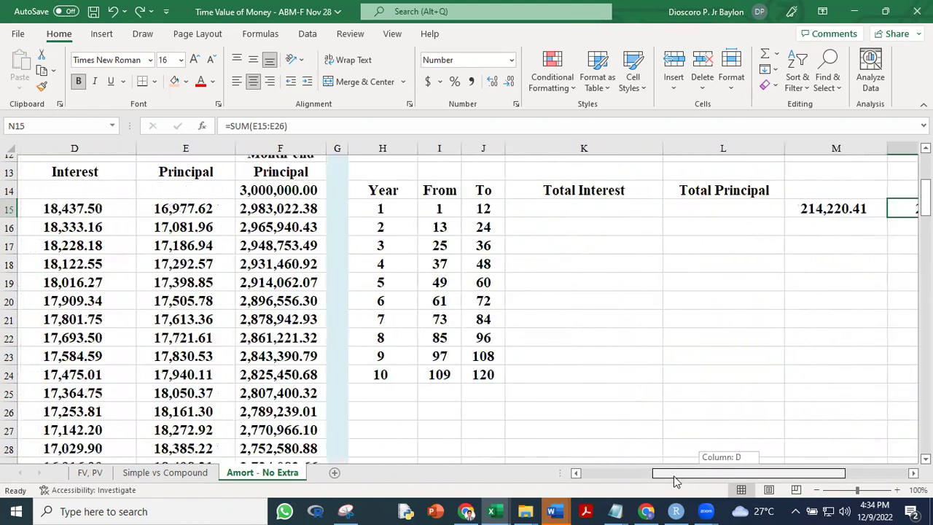
click(610, 477)
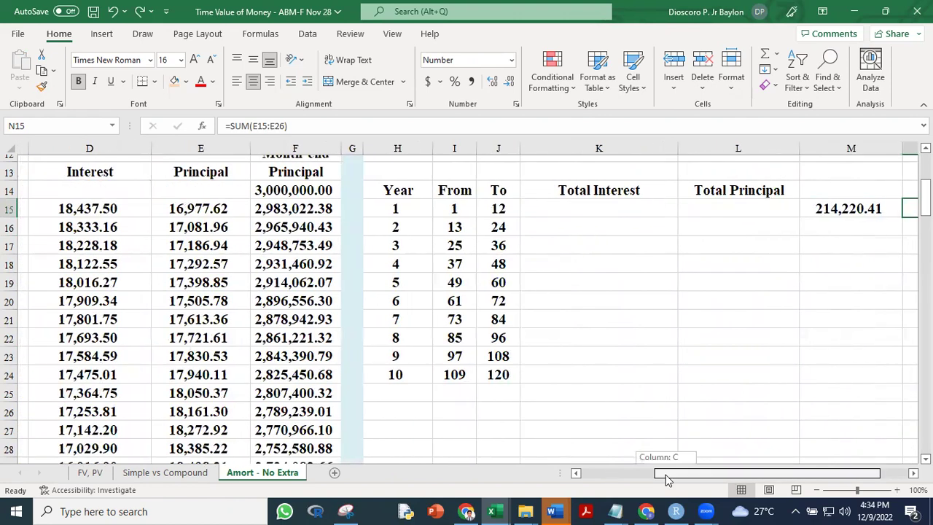
drag(354, 433, 380, 351)
Start a negated CUMIPMT formula in K15 for the total interest of year 1
drag(709, 475, 792, 475)
drag(924, 218, 924, 194)
click(578, 252)
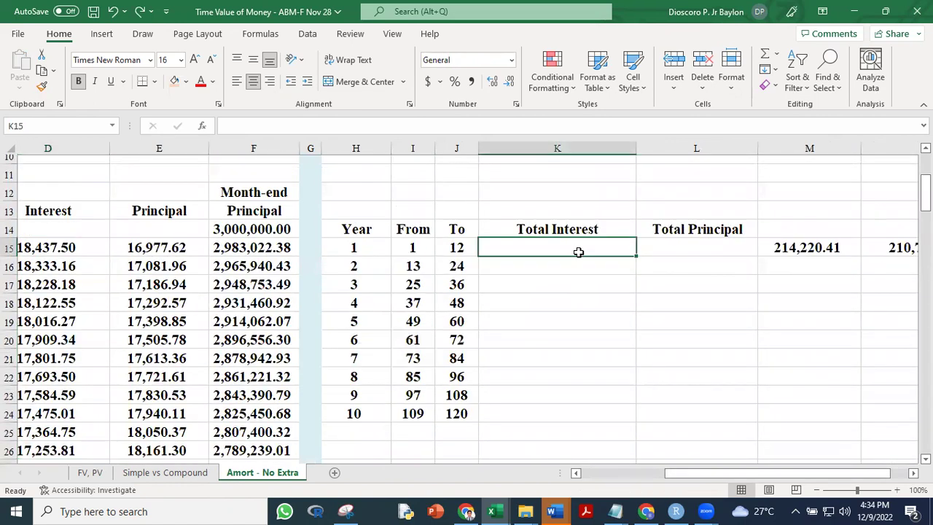
text(=)
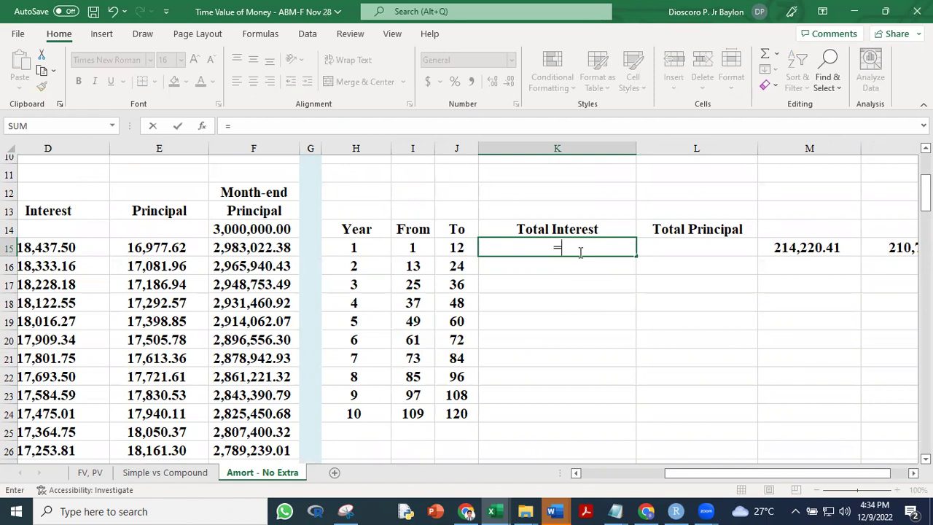
text(-CUM)
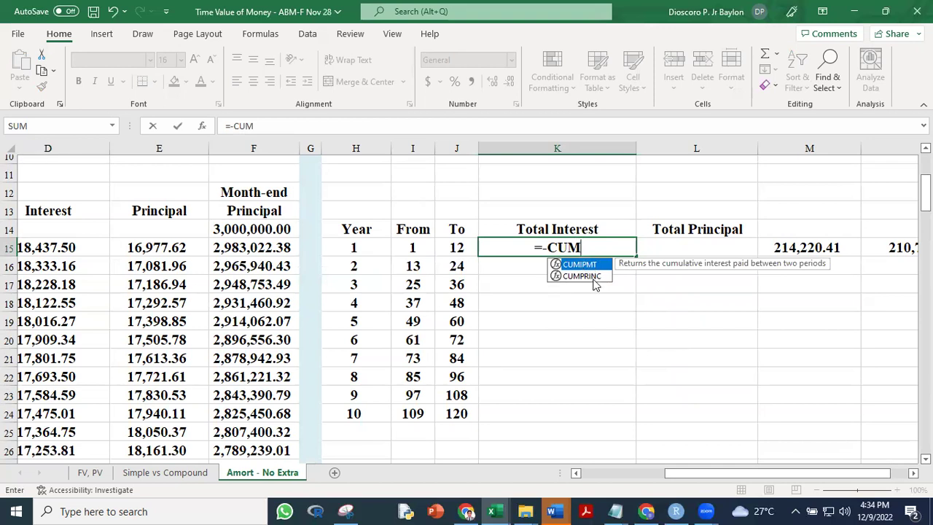
double_click(580, 264)
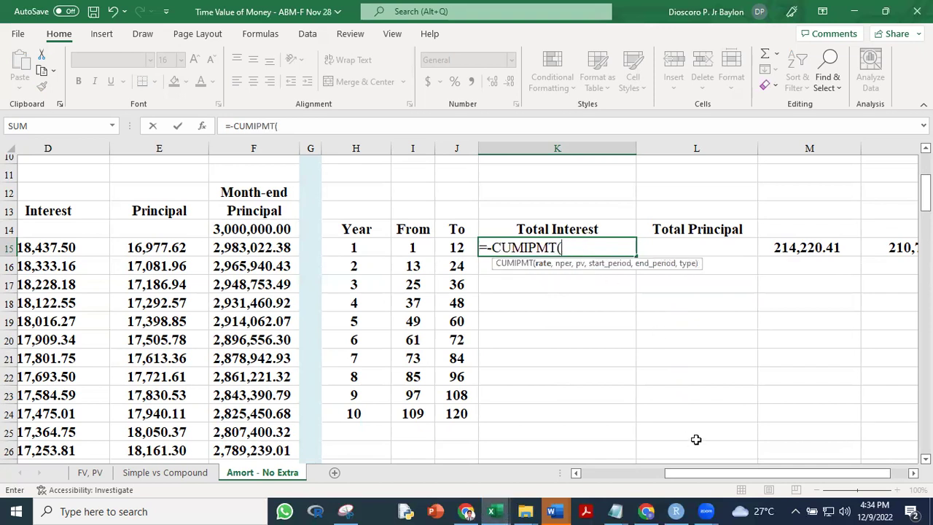
Set the formula's rate argument to the annual interest rate divided by periods per year, B$7/B$9, with row-locked references
drag(668, 474, 565, 474)
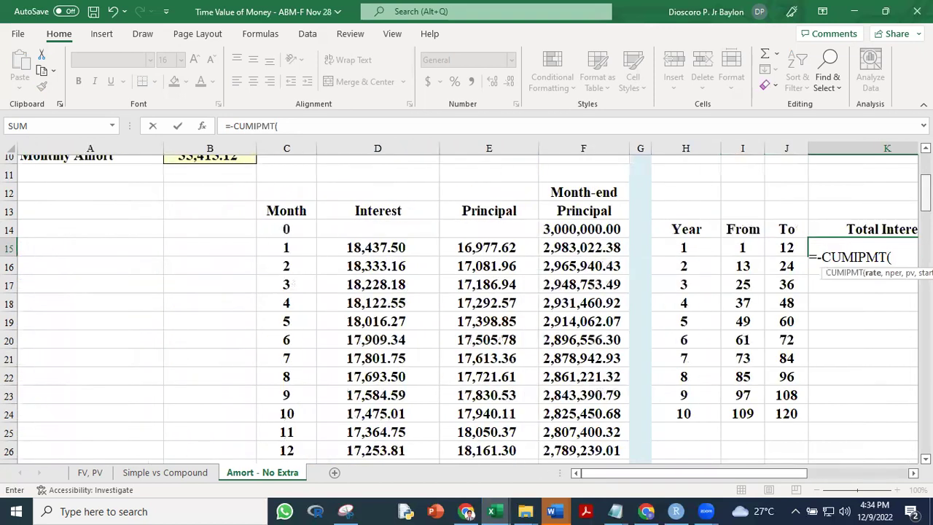
scroll(295, 283, up, 3)
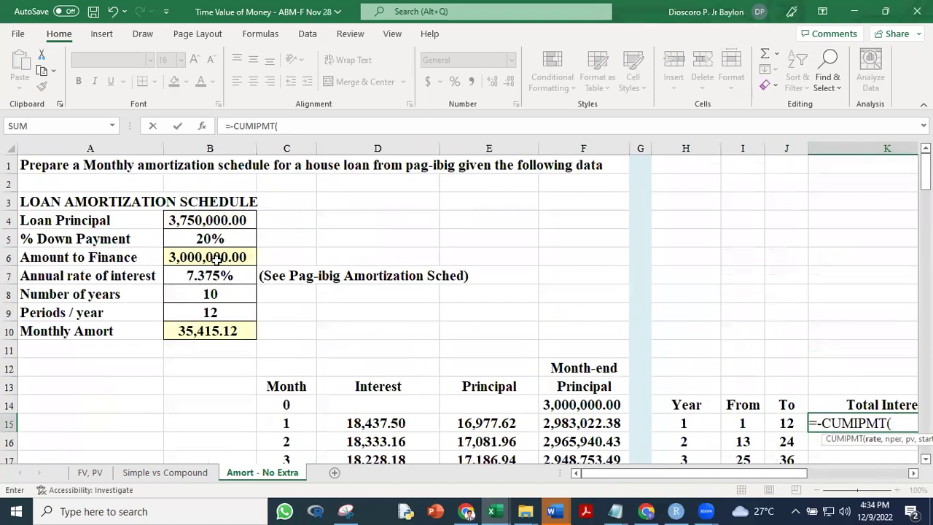
click(213, 274)
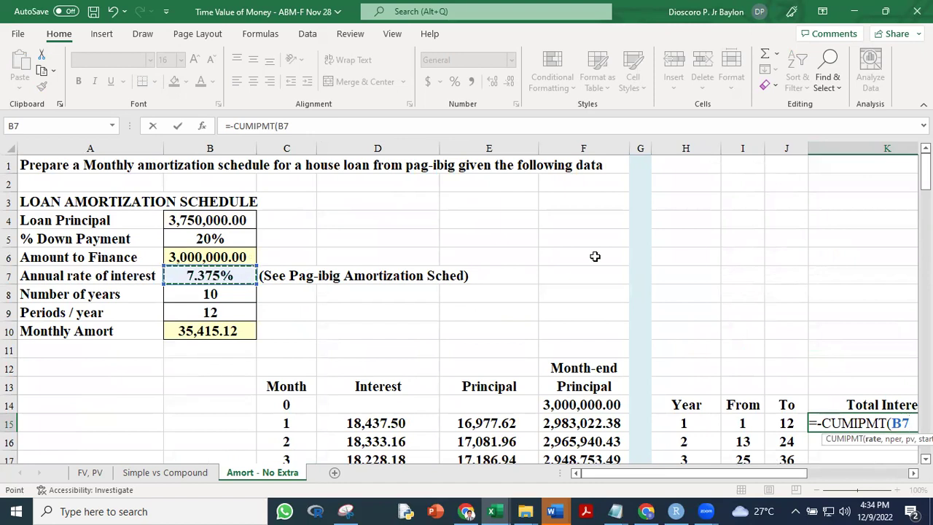
key(F4)
key(F4)
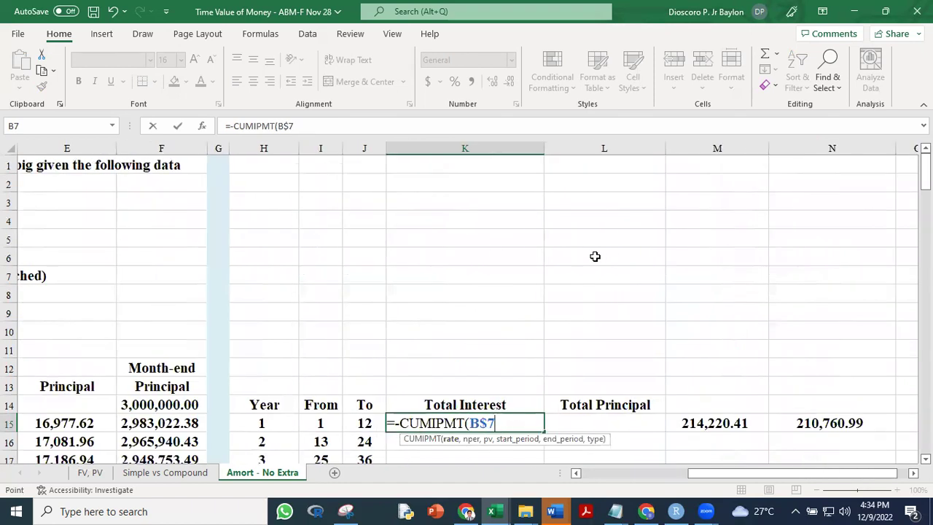
text(/)
drag(716, 477, 583, 476)
click(208, 311)
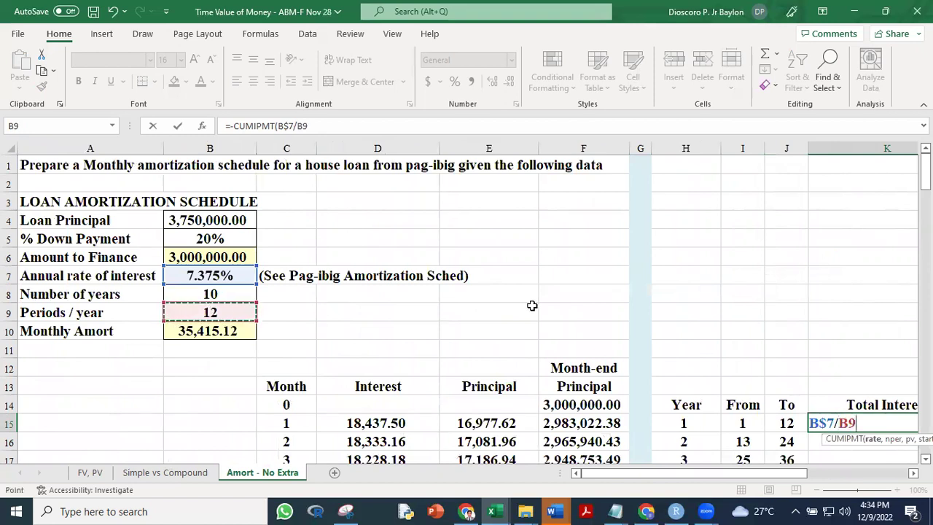
key(F4)
key(F4)
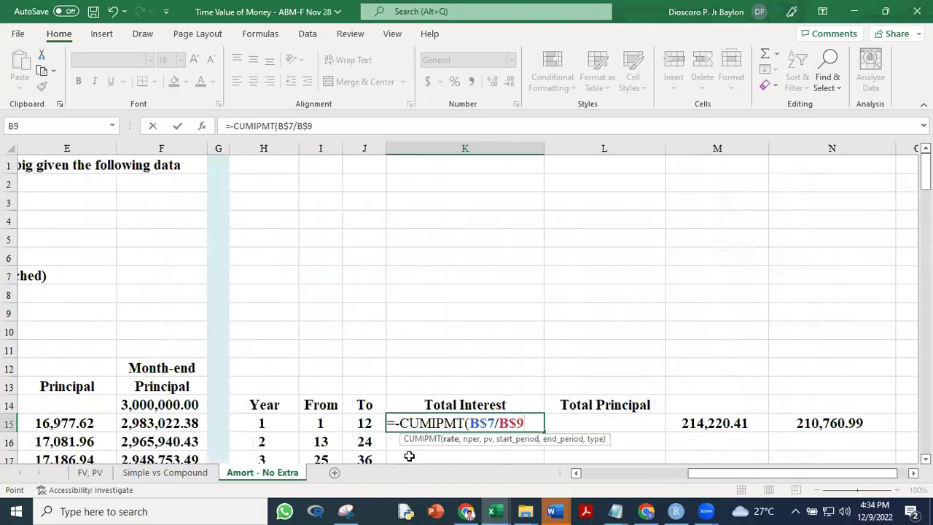
text(,)
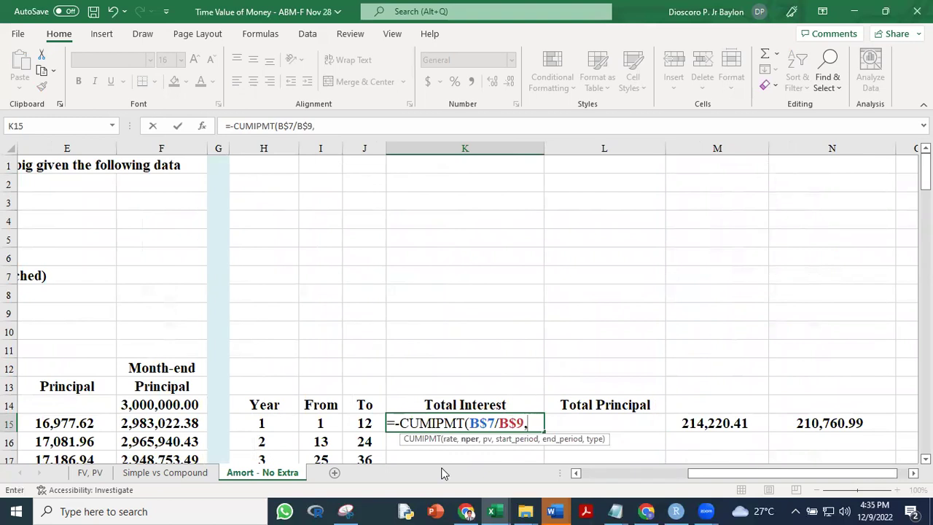
Enter B$8/B$9 as the nper argument of the CUMIPMT formula, using row-locked references
drag(816, 474, 787, 478)
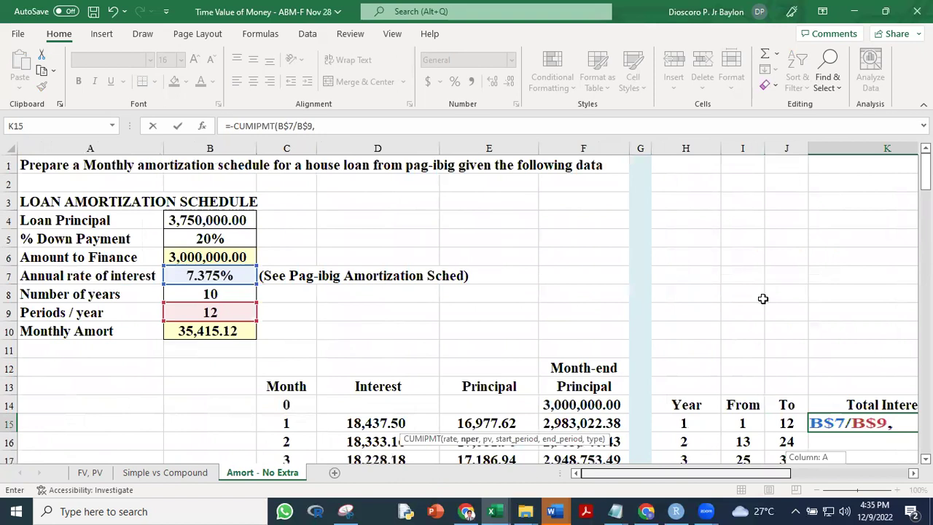
click(210, 294)
key(F4)
key(F4)
text(/)
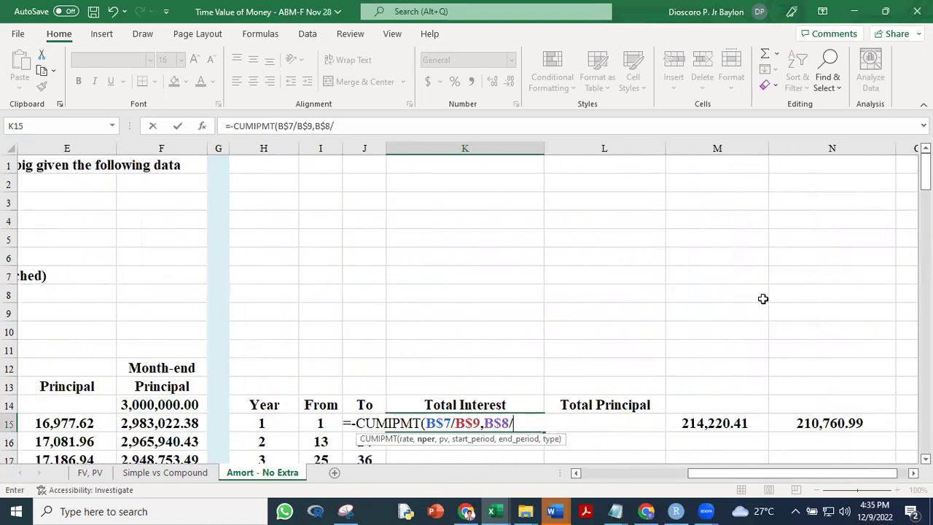
text(B9)
key(F4)
key(F4)
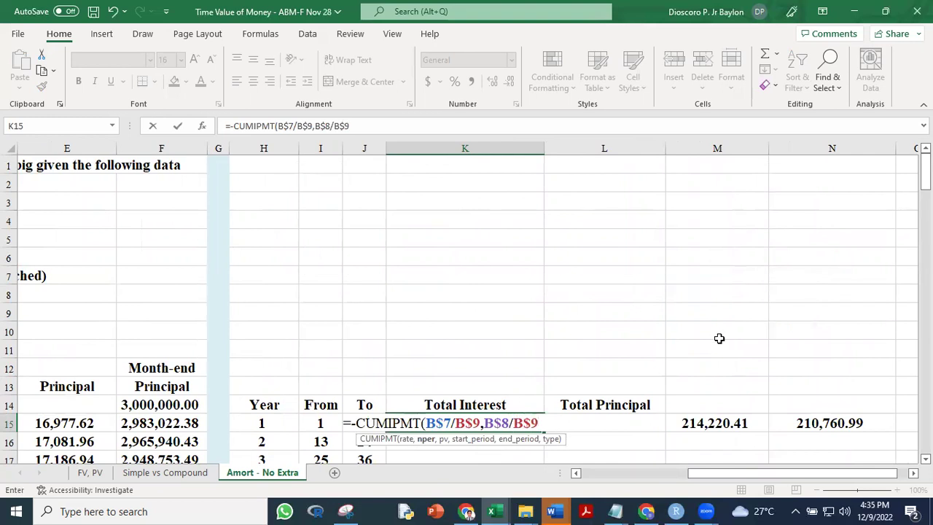
text(,)
Use the amount to finance, B$6, as the formula's pv argument with its row locked
drag(702, 475, 590, 476)
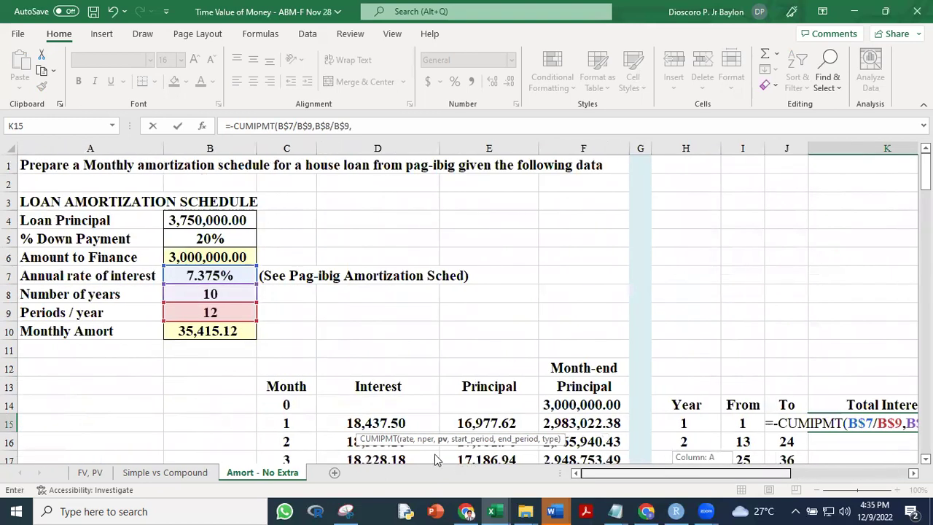
click(209, 254)
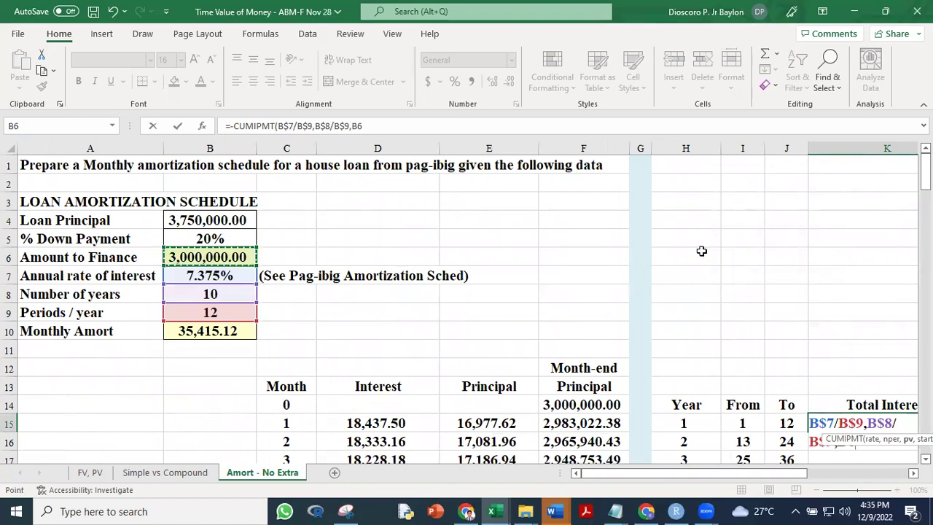
key(F4)
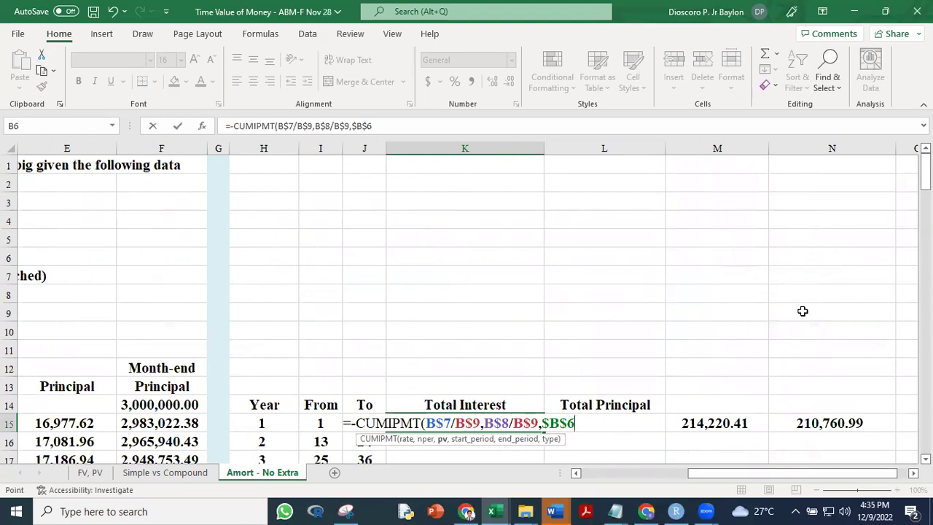
key(F4)
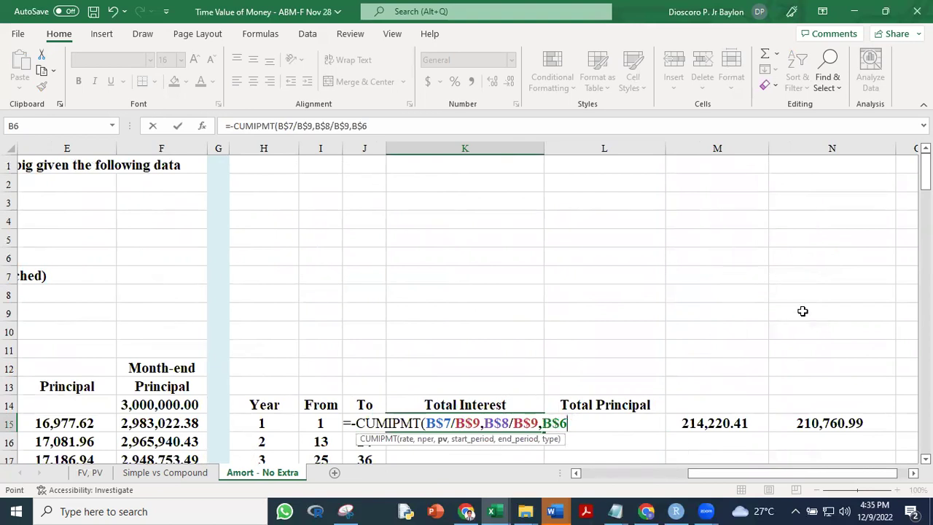
text(,)
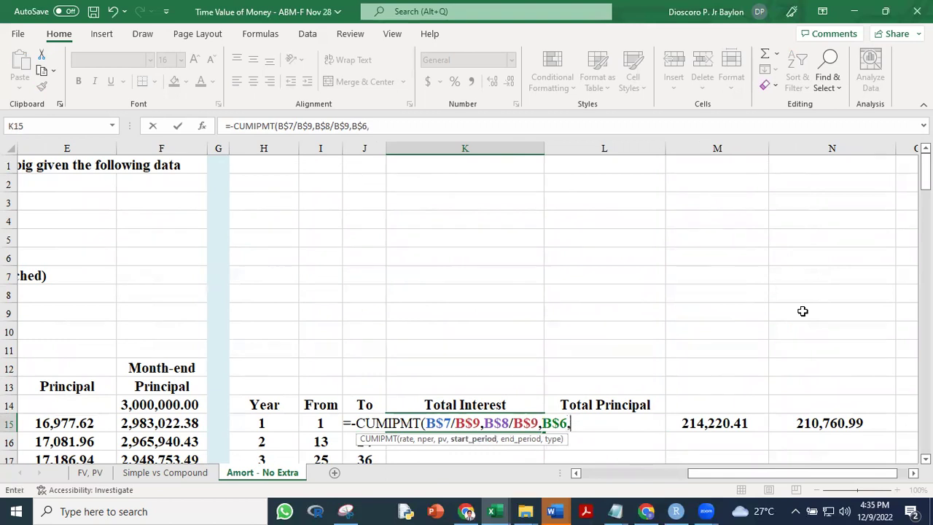
Complete the K15 formula with start period I15, end period J15 and payment type 0, and commit it
click(318, 422)
text(,)
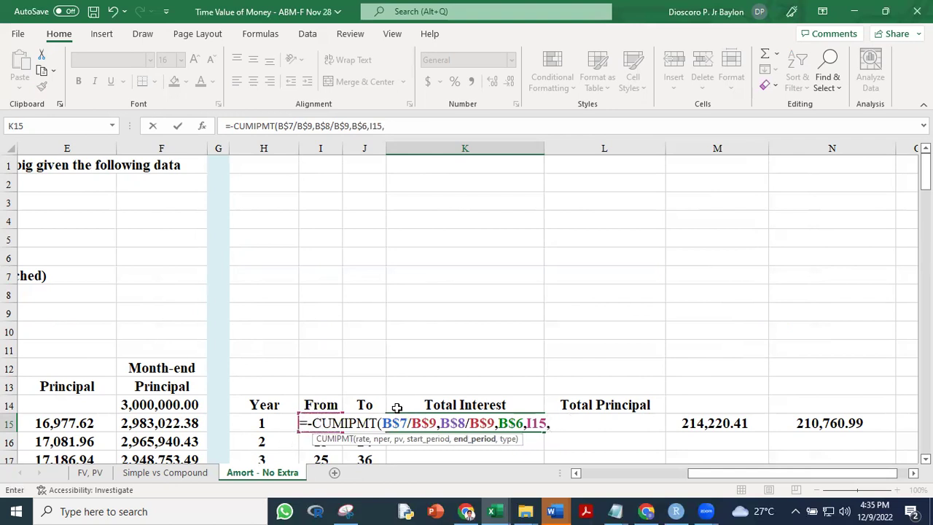
key(Left)
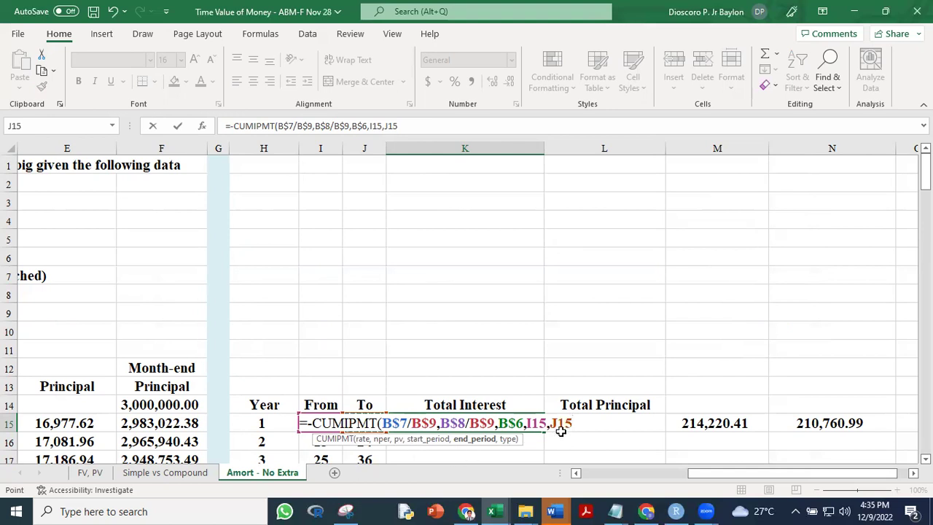
text(,)
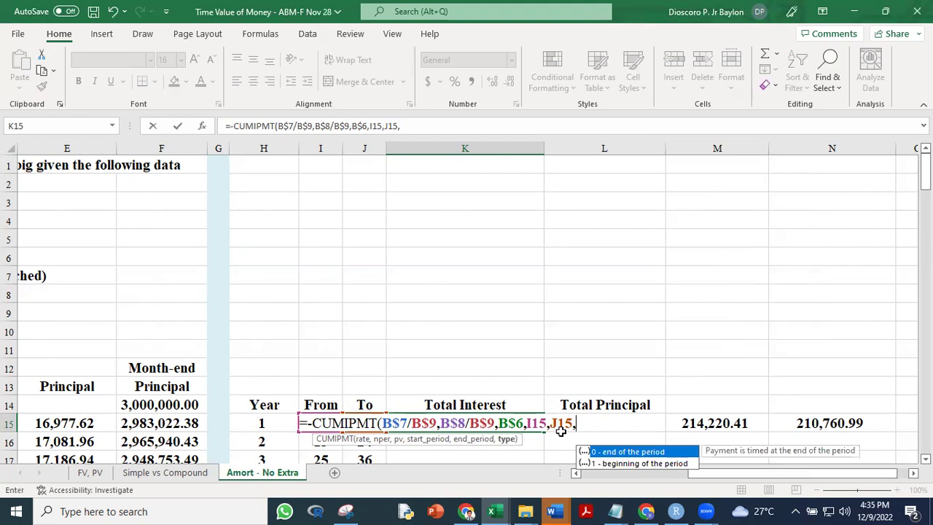
text(0))
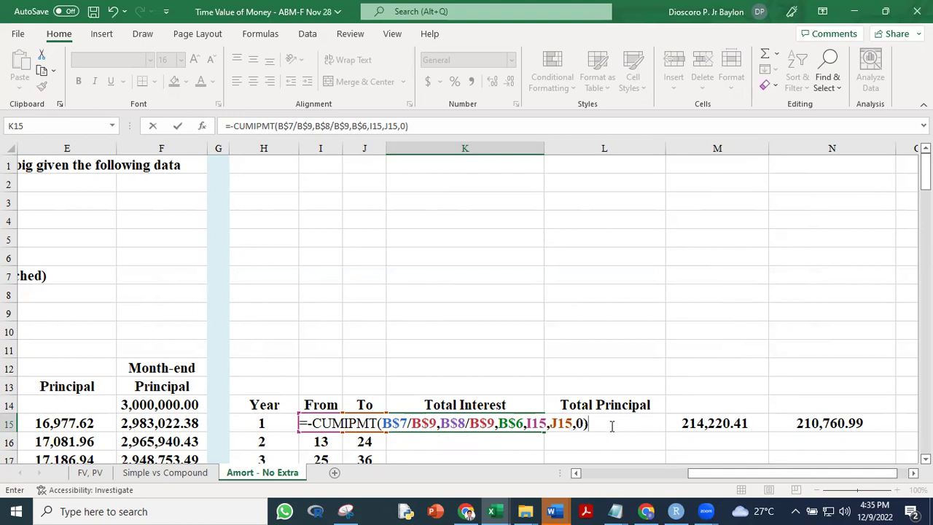
key(ctrl+Return)
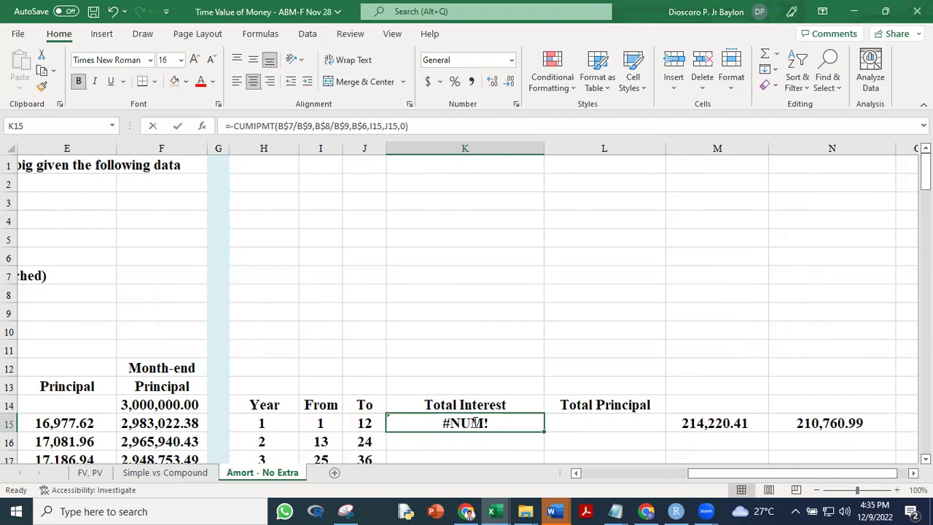
Review each argument of the CUMIPMT formula in K15 against the loan data and the year 1 periods to find the error
key(F2)
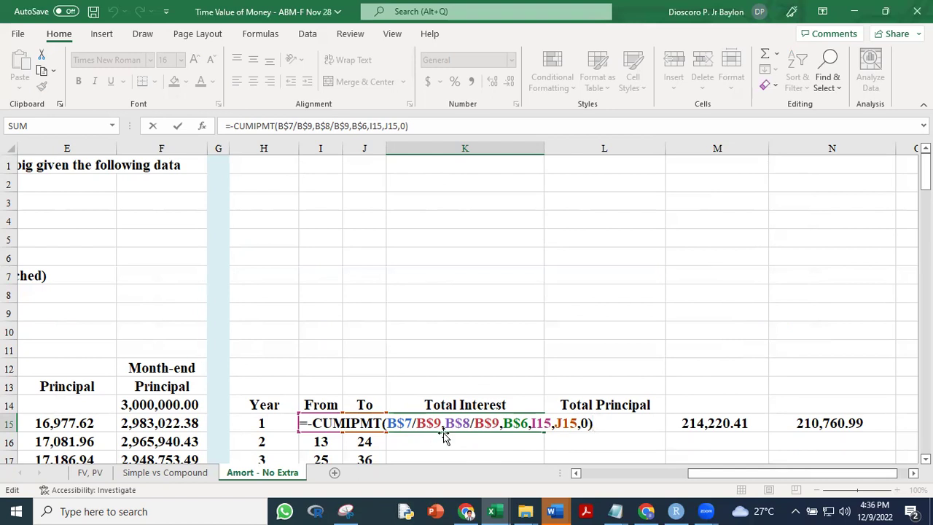
click(407, 424)
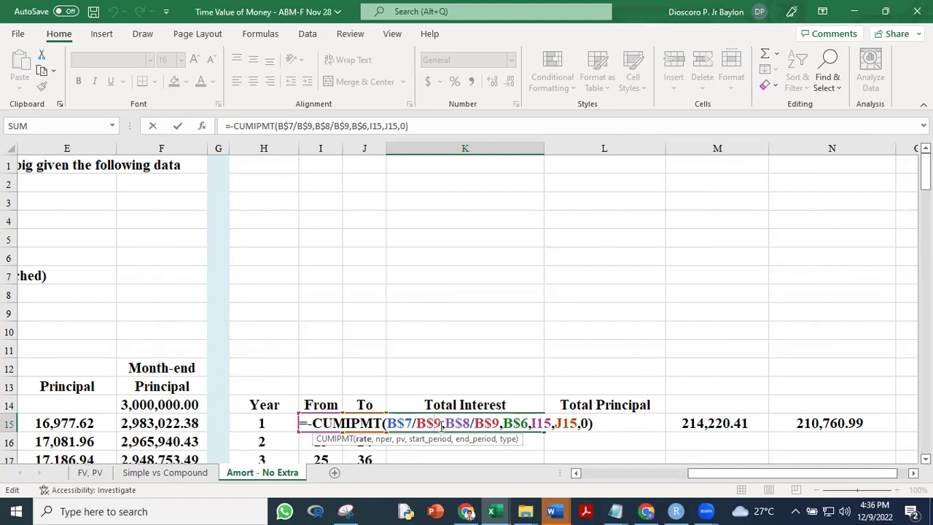
click(463, 425)
drag(724, 475, 555, 476)
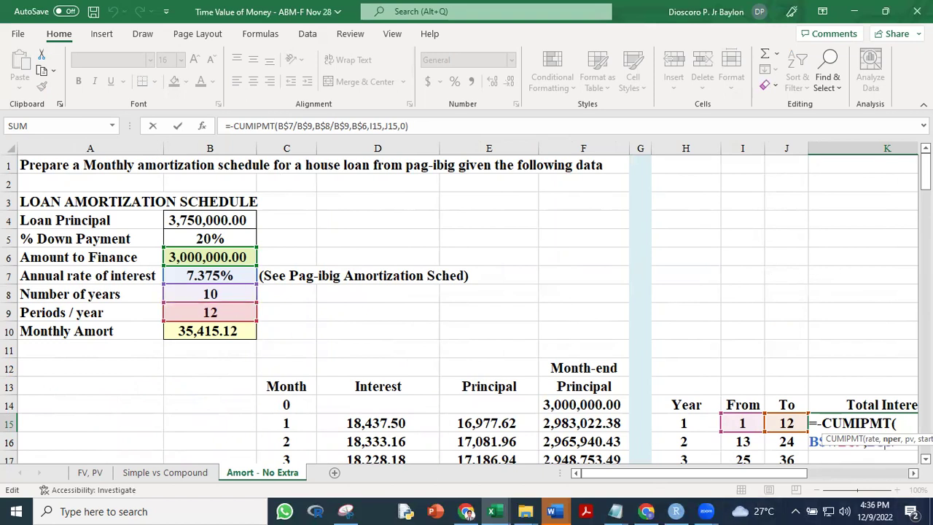
scroll(689, 446, right, 5)
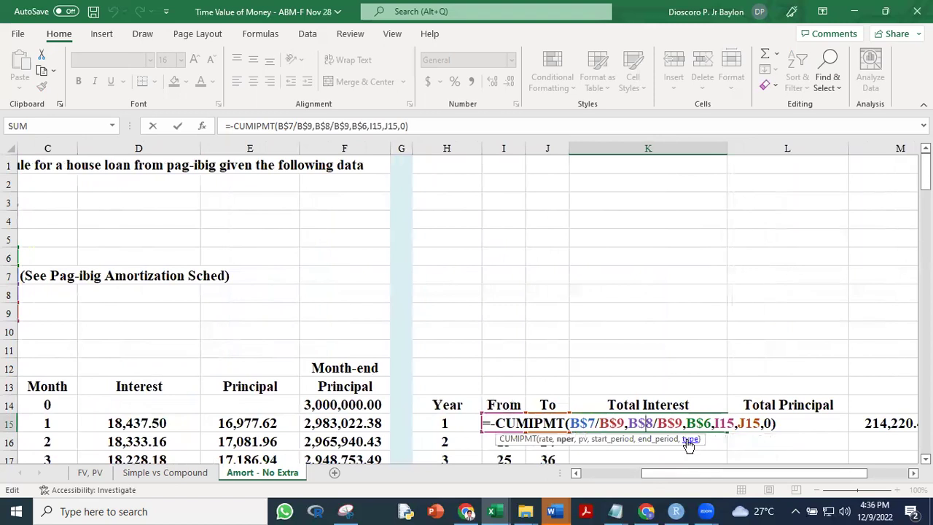
click(701, 424)
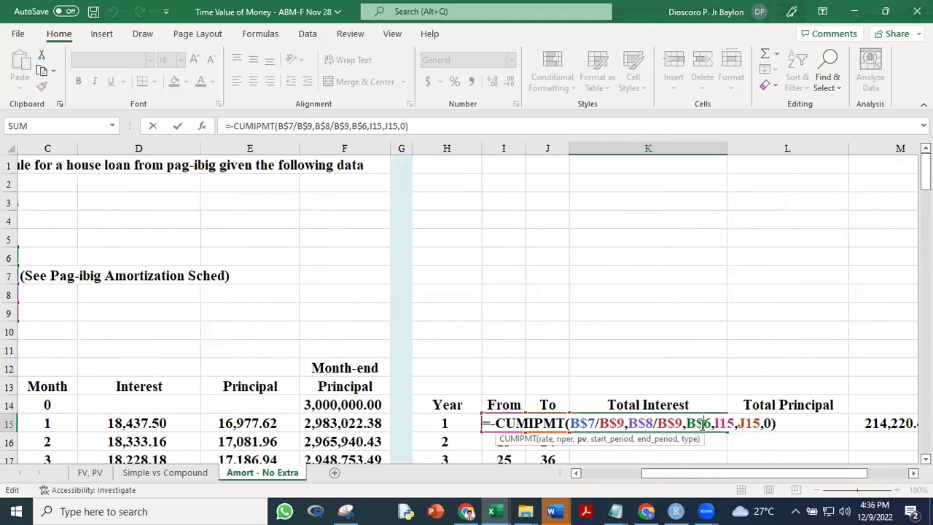
drag(662, 478, 581, 479)
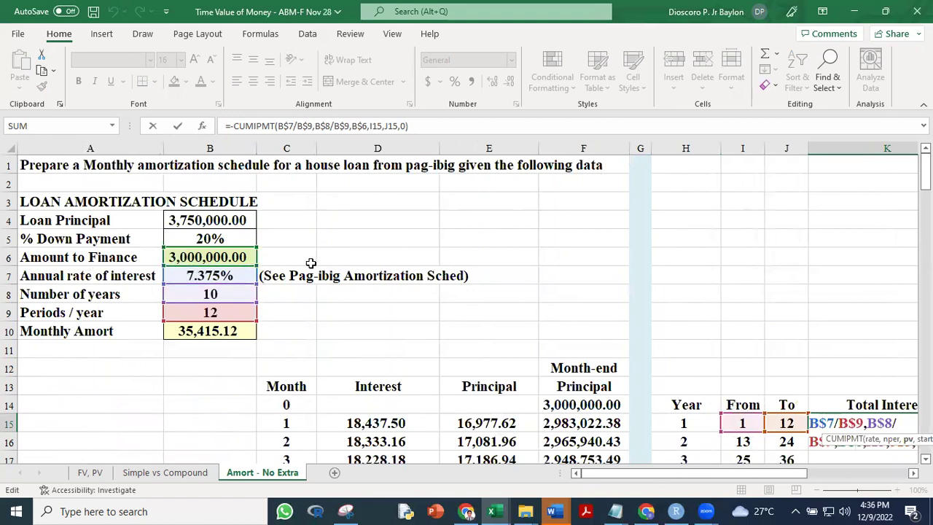
drag(747, 481, 867, 481)
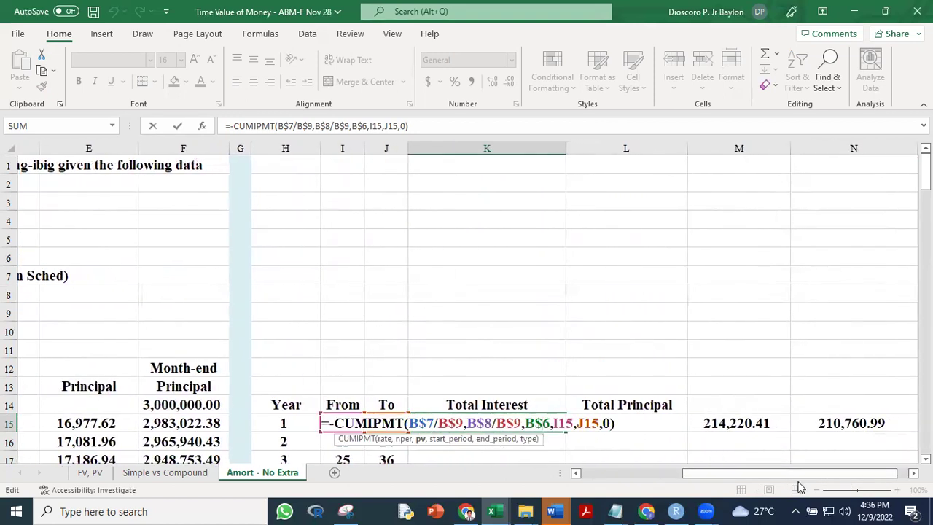
click(565, 424)
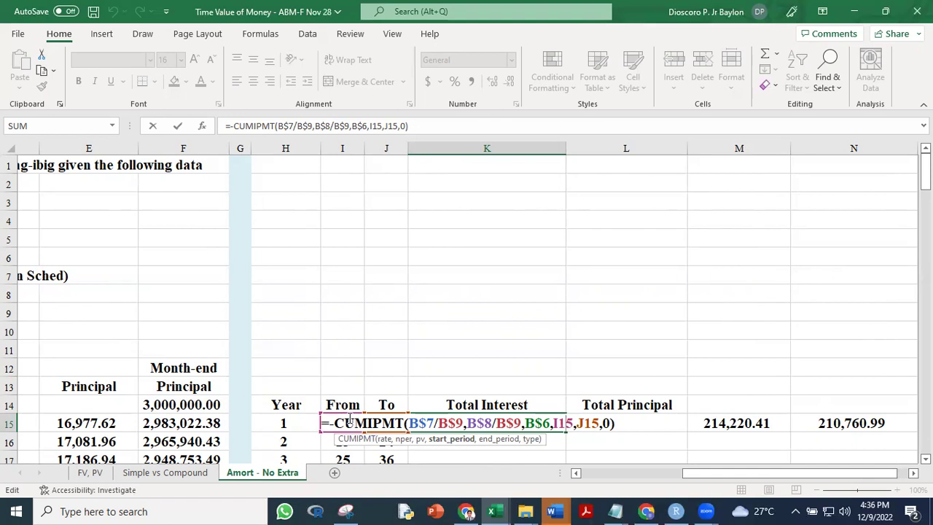
click(586, 421)
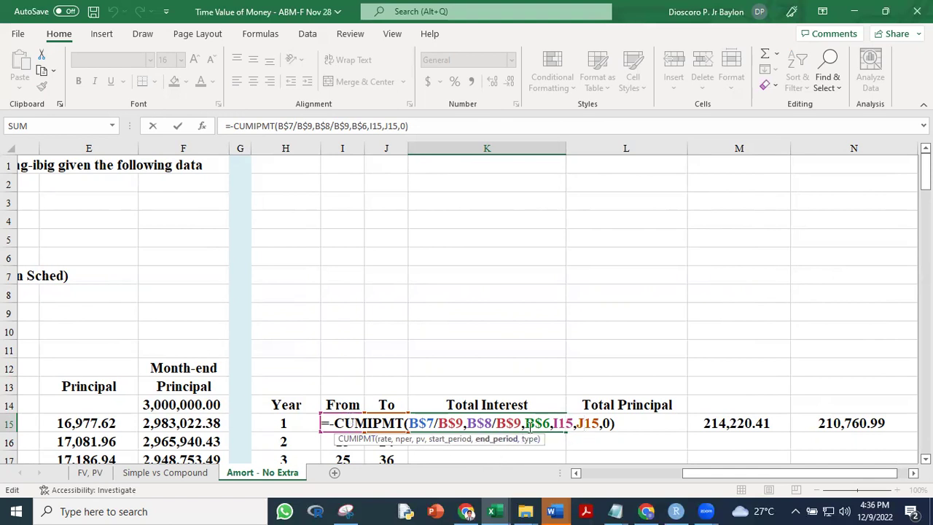
click(610, 422)
click(620, 425)
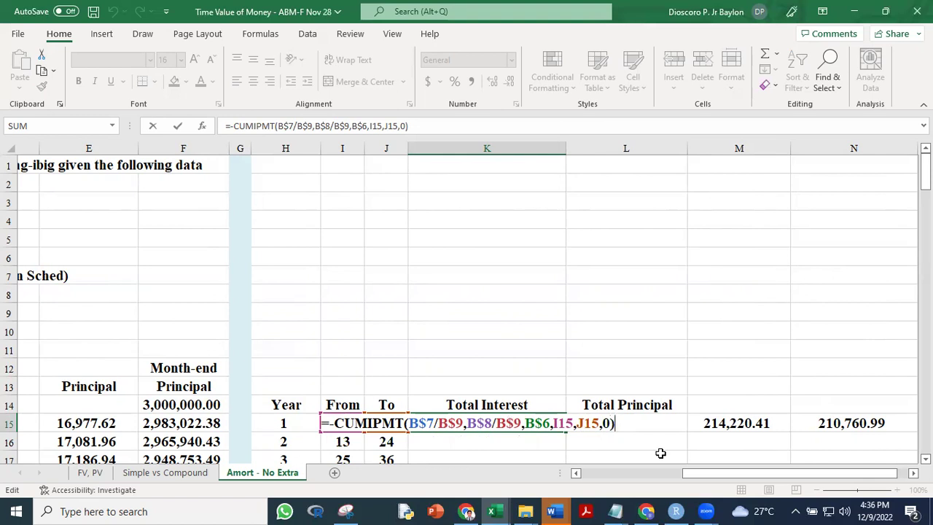
key(Return)
click(650, 362)
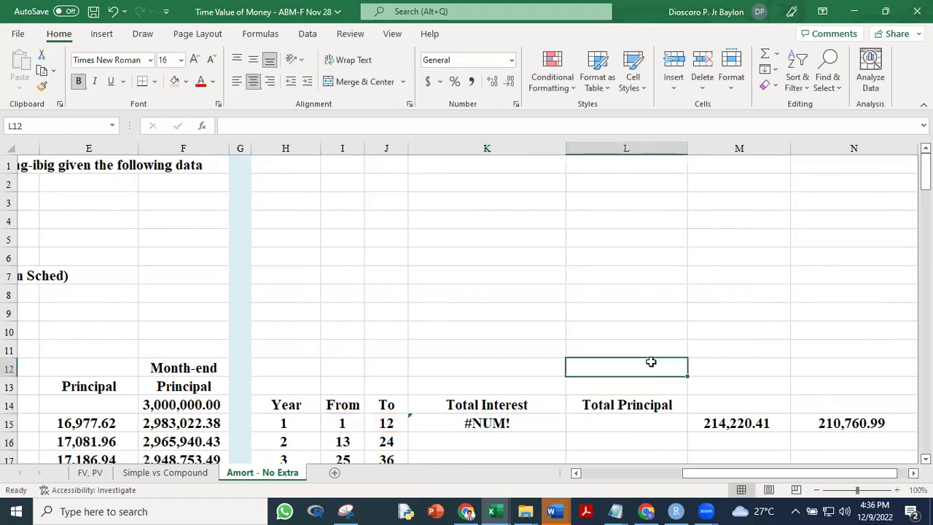
Correct the nper argument of K15's CUMIPMT formula to B$8*B$9 and commit the formula
scroll(466, 308, down, 5)
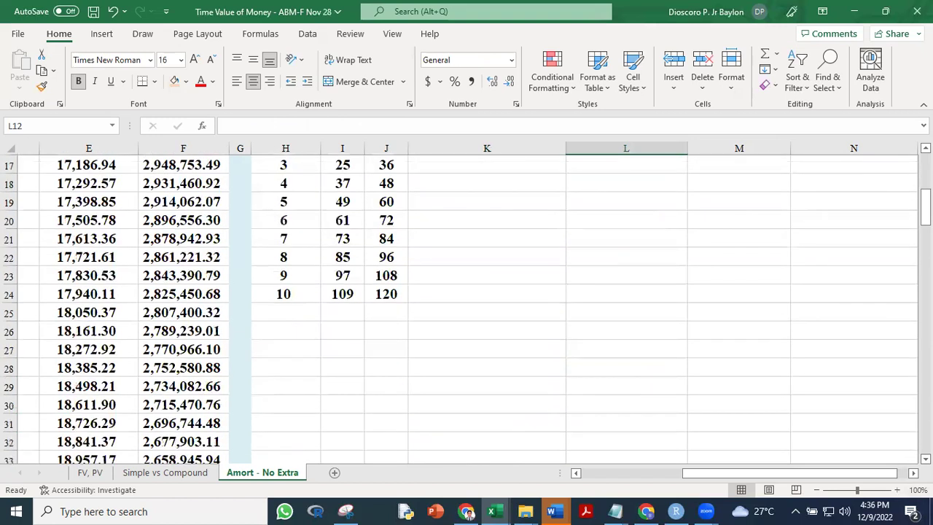
drag(924, 212, 924, 197)
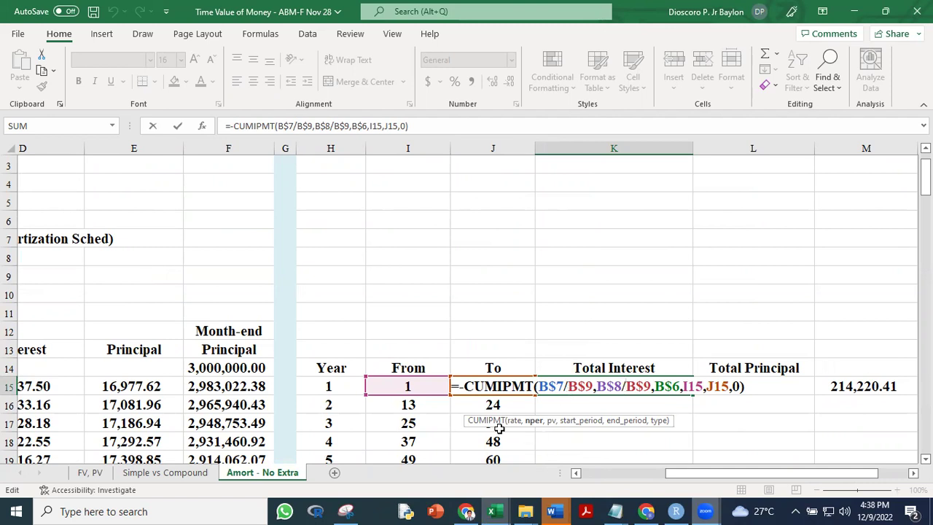
click(616, 386)
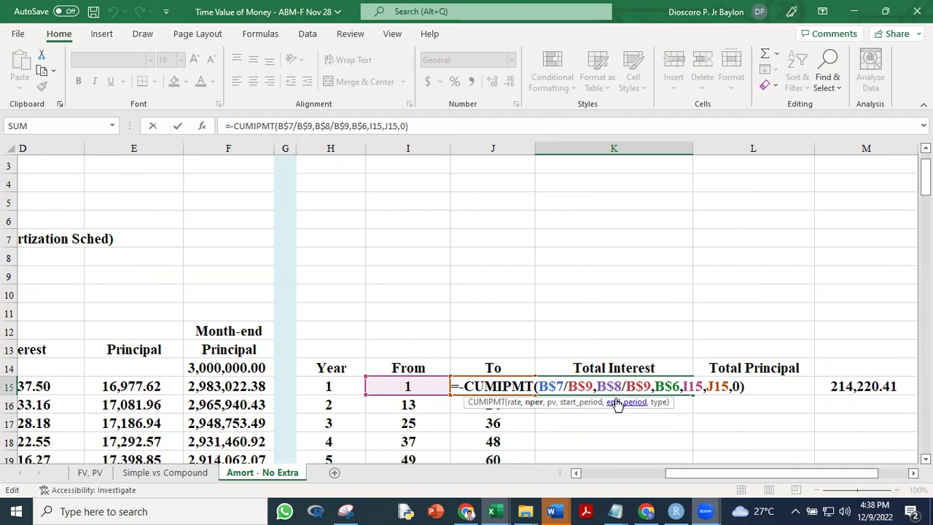
key(BackSpace)
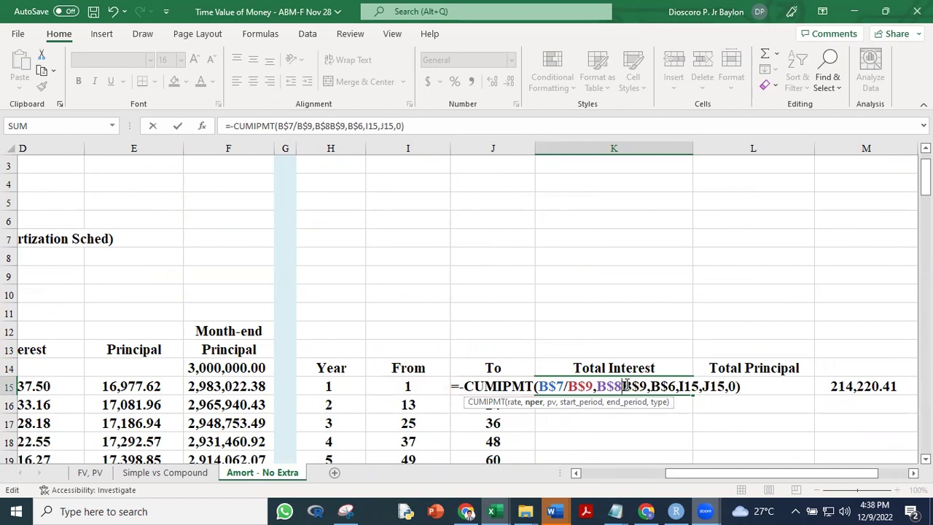
text(*)
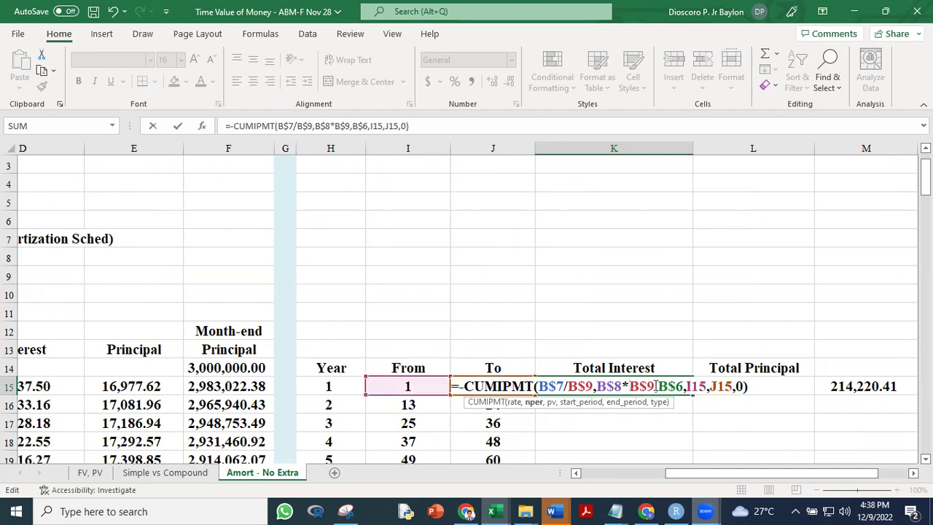
click(758, 388)
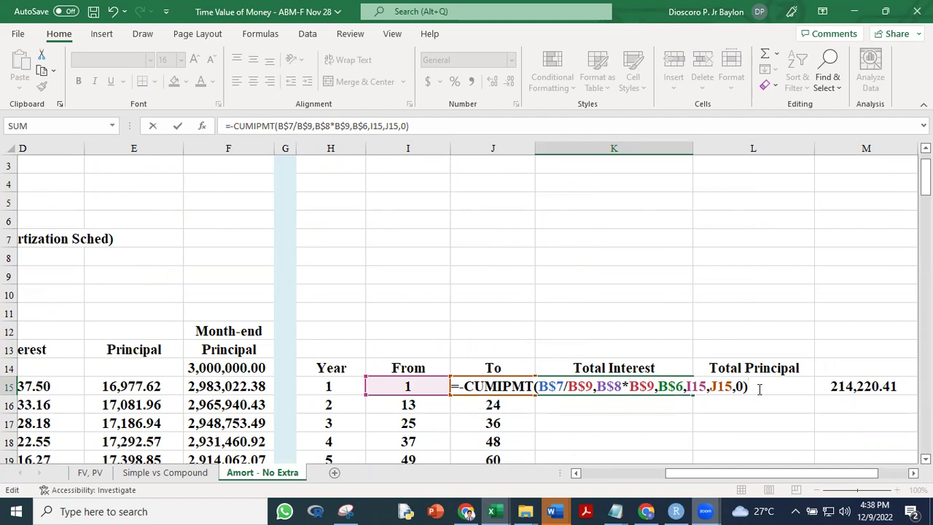
key(ctrl+Return)
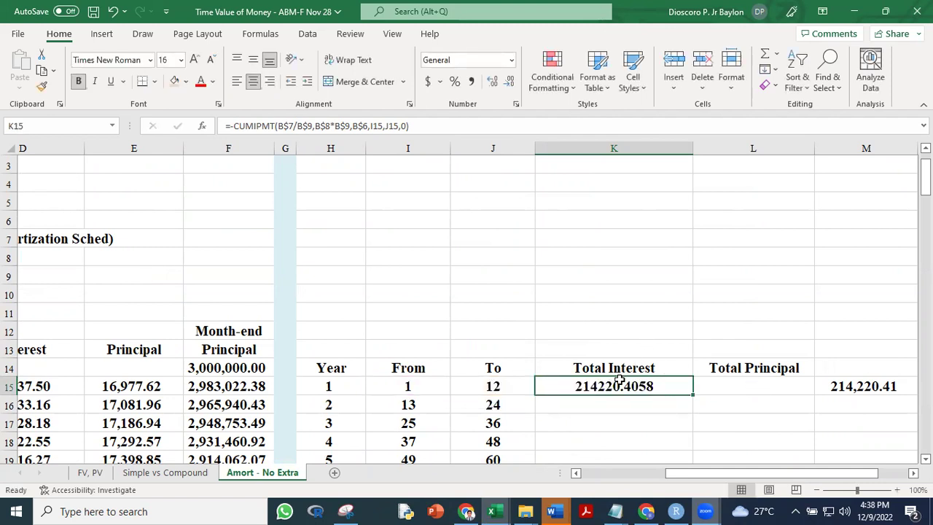
Format K15 as Number with 2 decimal places and a thousands separator, and fit column K's width to its contents
key(ctrl+1)
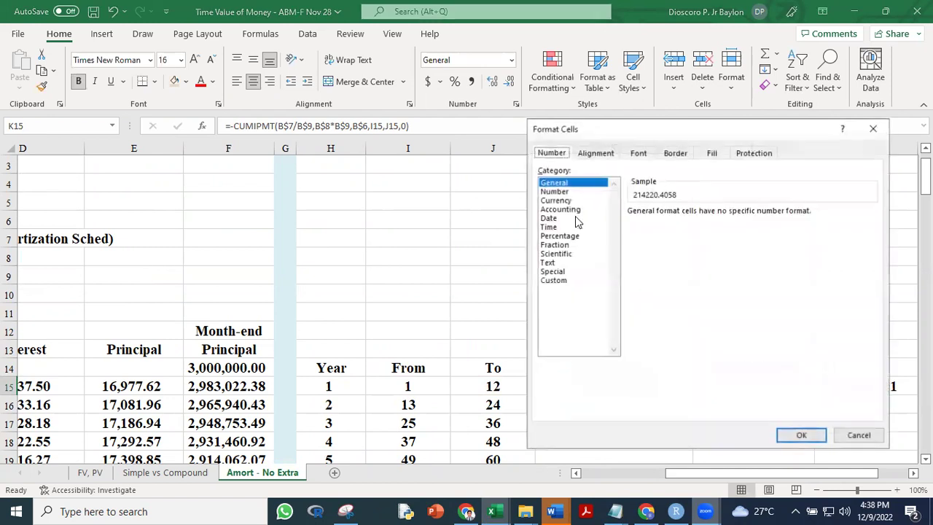
click(557, 192)
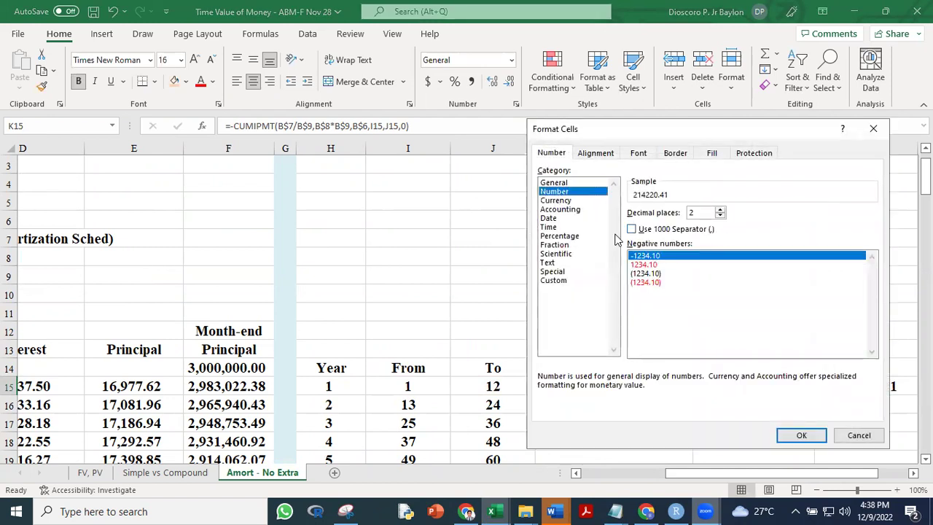
click(631, 229)
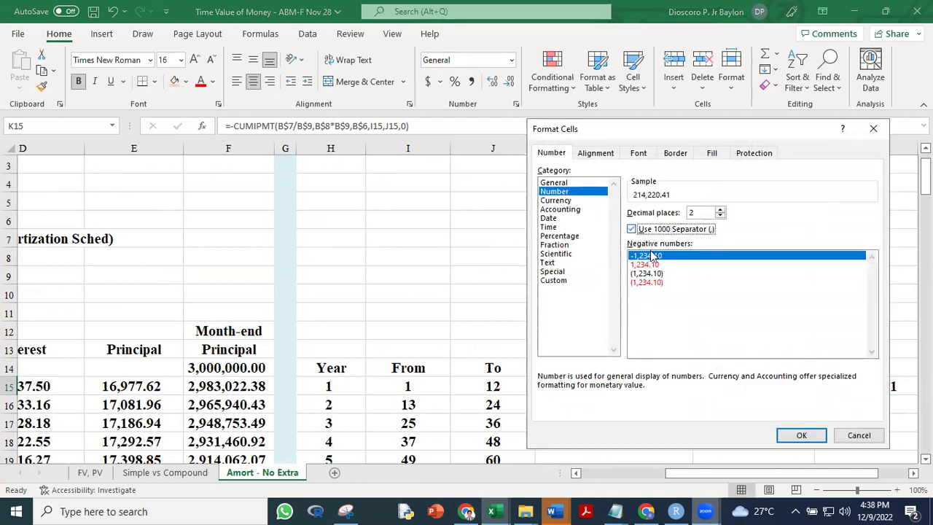
click(794, 435)
click(497, 295)
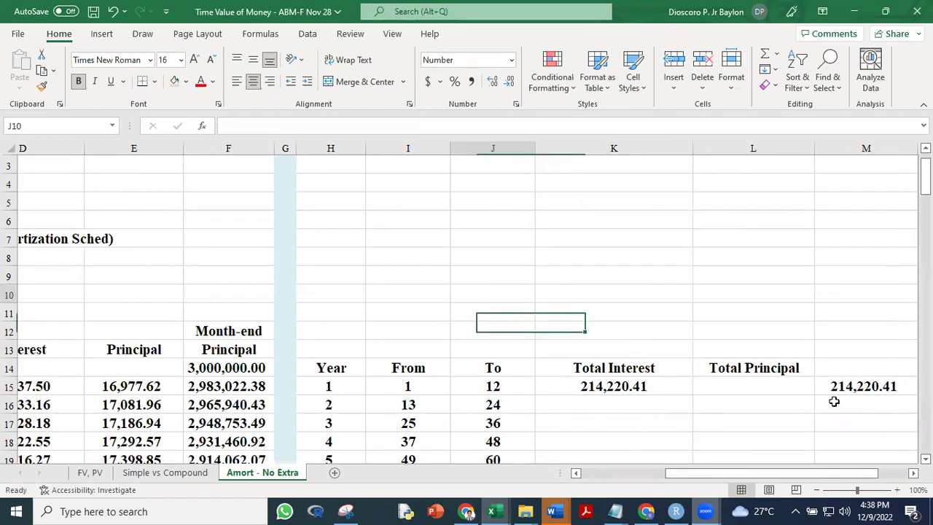
double_click(691, 149)
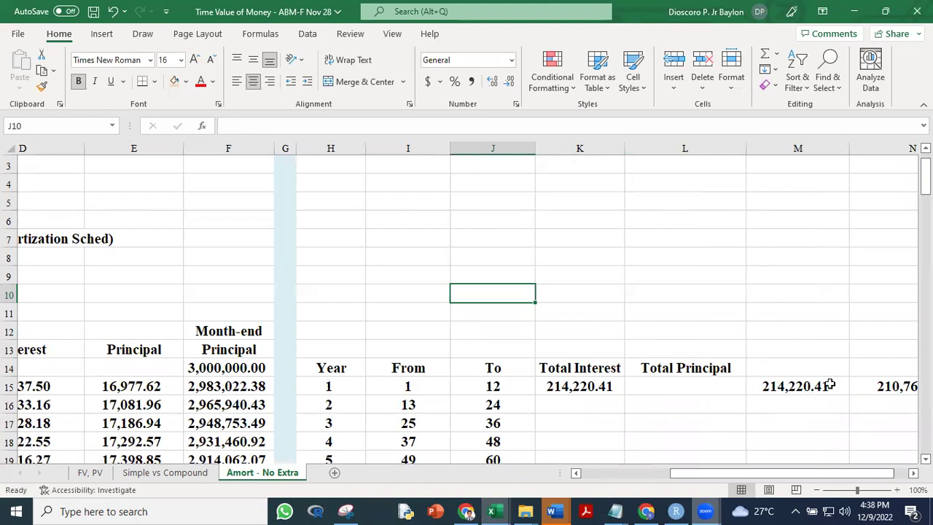
click(683, 392)
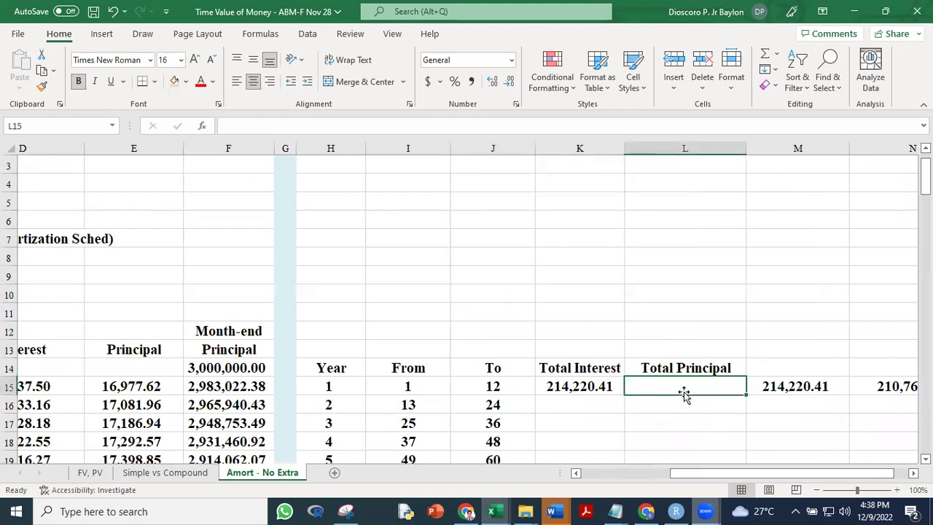
text(=-CUM)
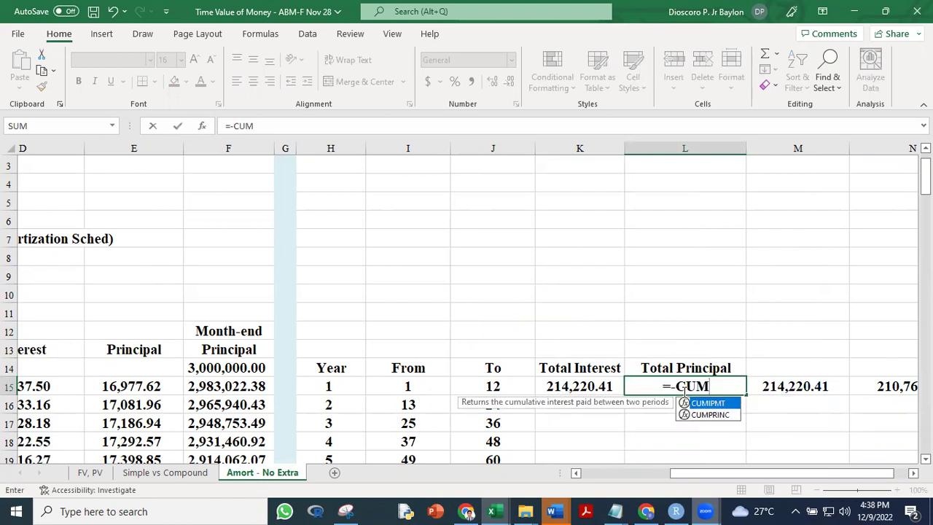
double_click(722, 413)
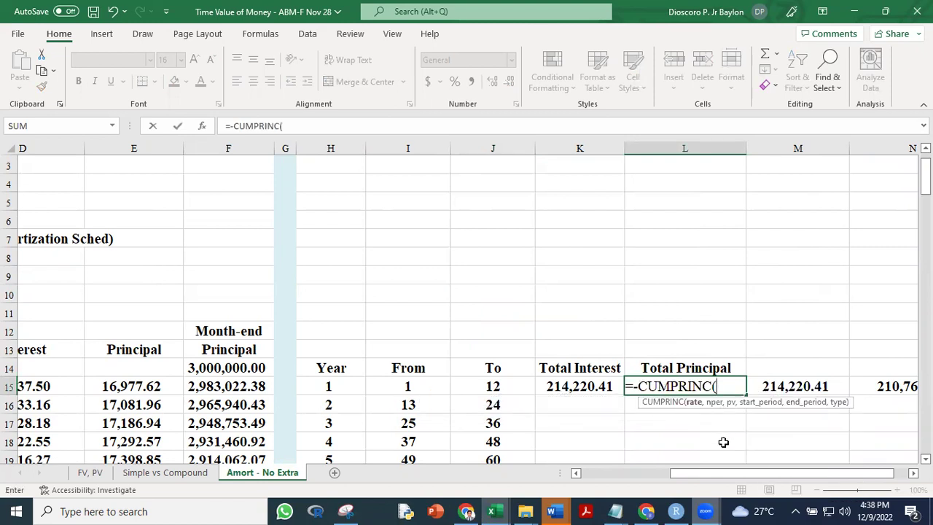
key(Escape)
Copy the parenthesised argument list from K15's CUMIPMT formula, leaving the formula itself as it is
click(564, 387)
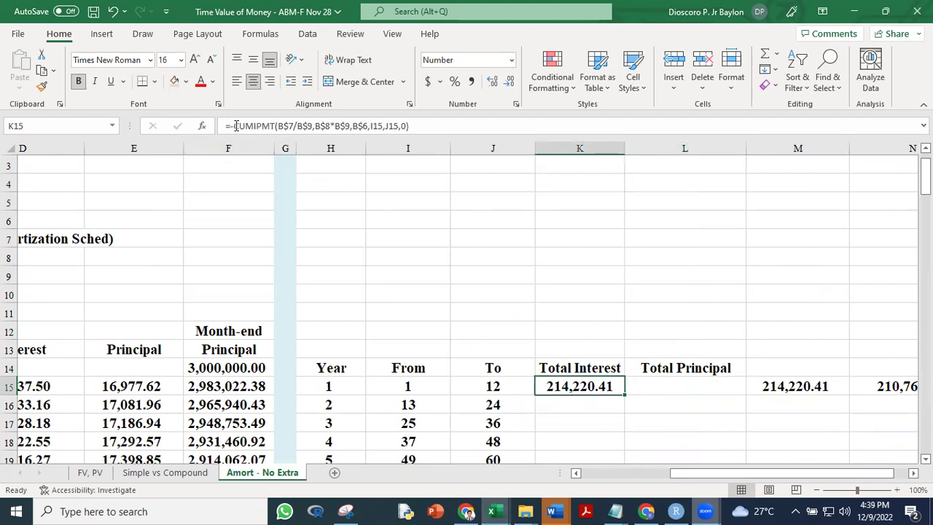
drag(274, 126, 406, 126)
key(ctrl+c)
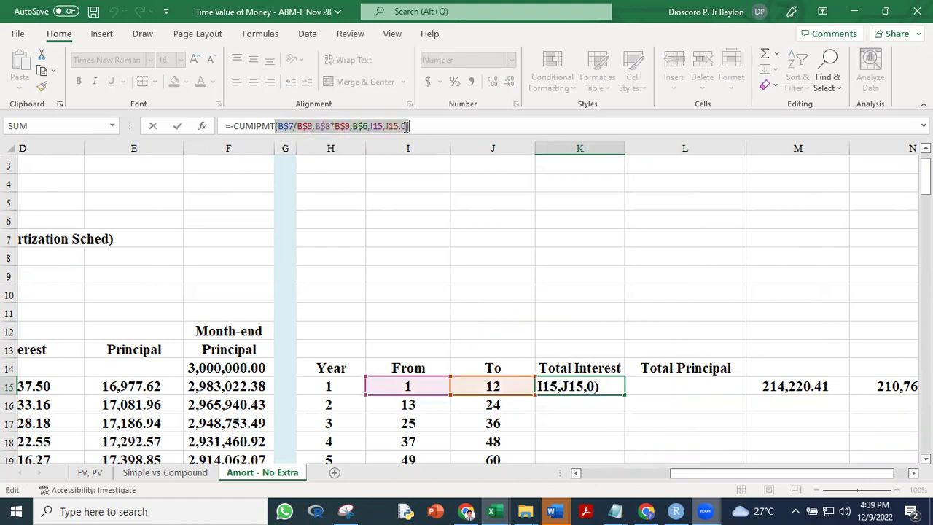
key(Return)
Start a negated CUMPRINC formula in L15 under Total Principal and paste in the copied argument list
click(702, 390)
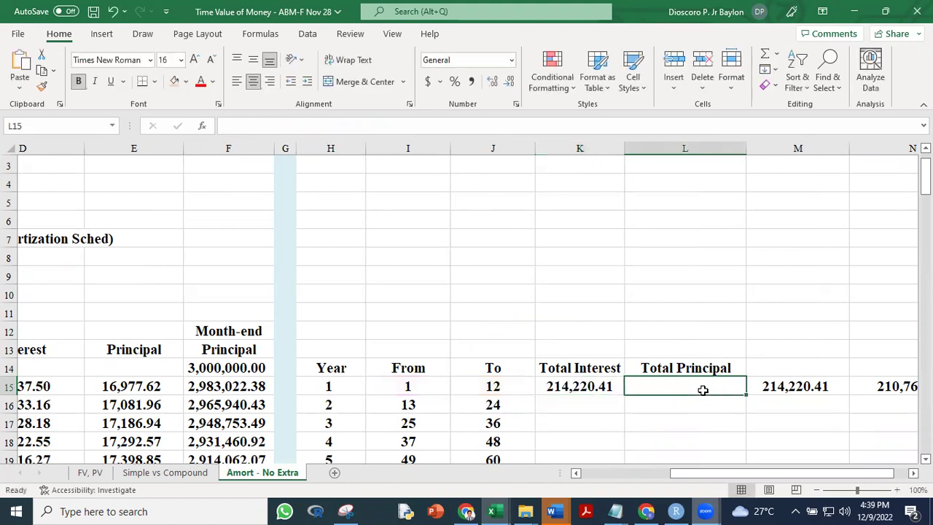
text(=-CUM)
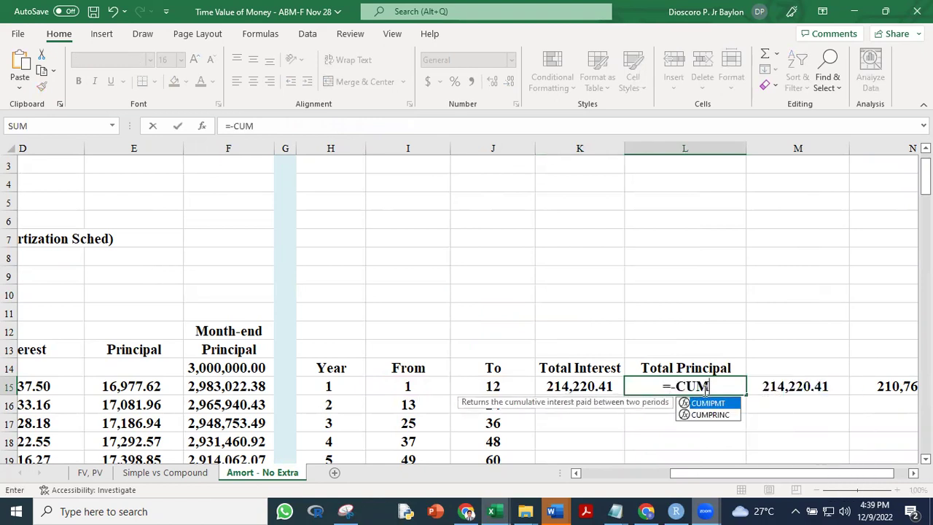
key(Down)
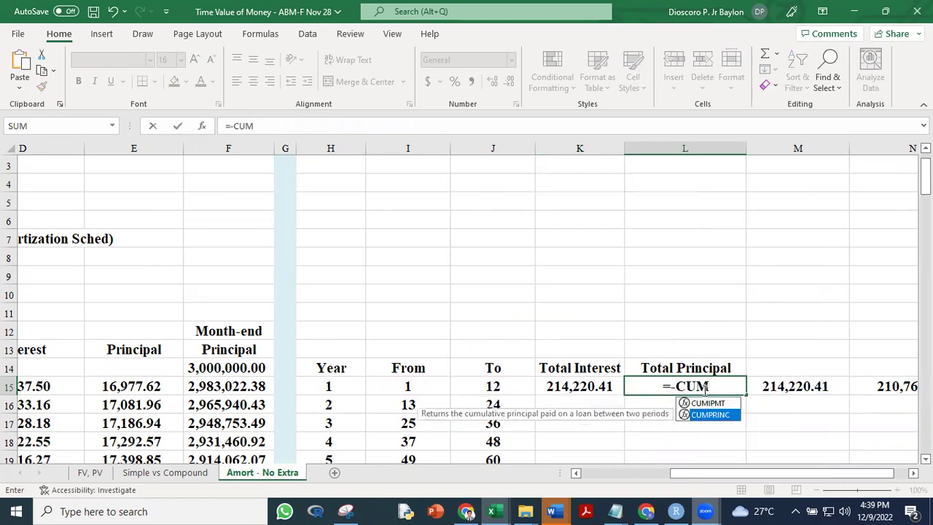
key(Tab)
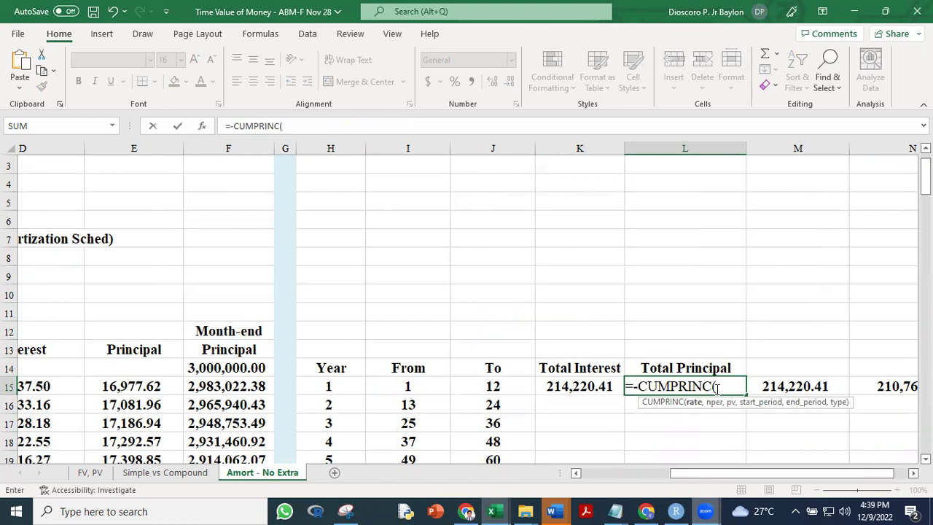
key(ctrl+v)
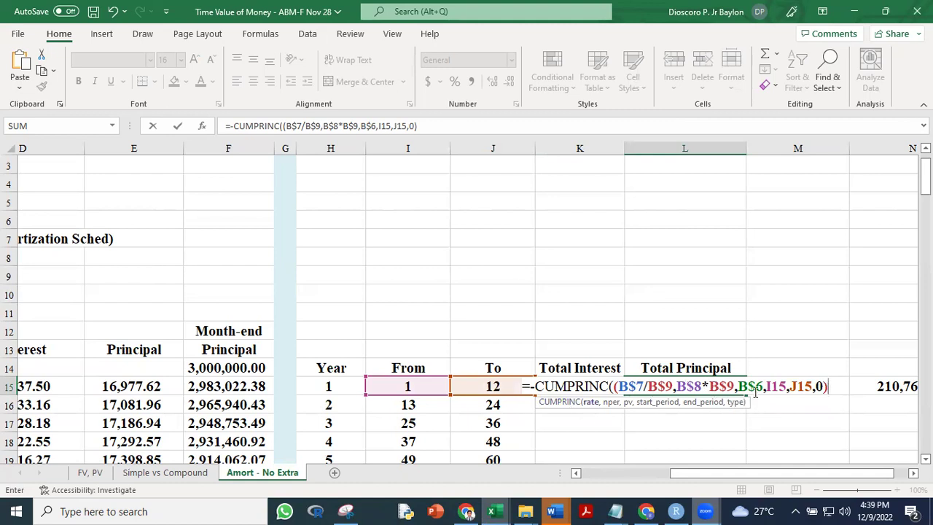
Remove the duplicate opening parenthesis so L15 reads =-CUMPRINC(B$7/B$9,B$8*B$9,B$6,I15,J15,0), and commit it
key(F2)
click(816, 387)
key(Return)
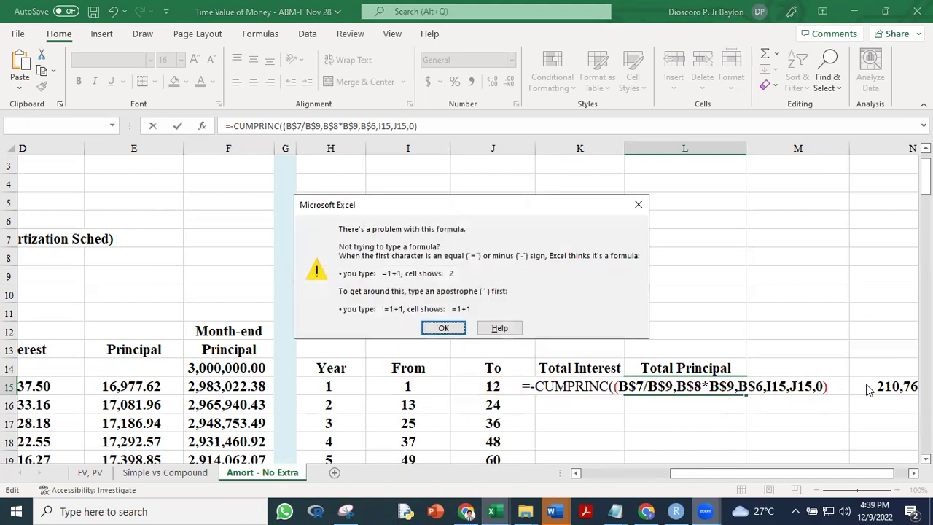
click(444, 327)
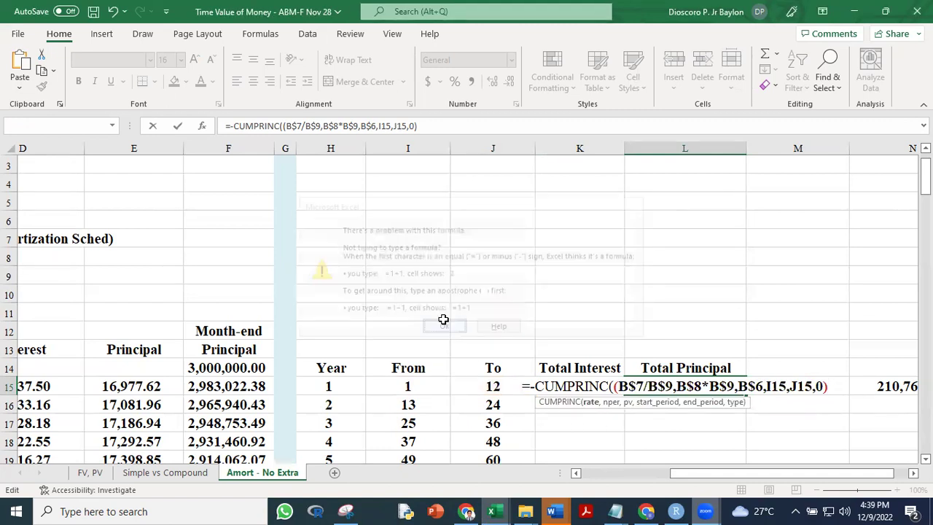
click(835, 386)
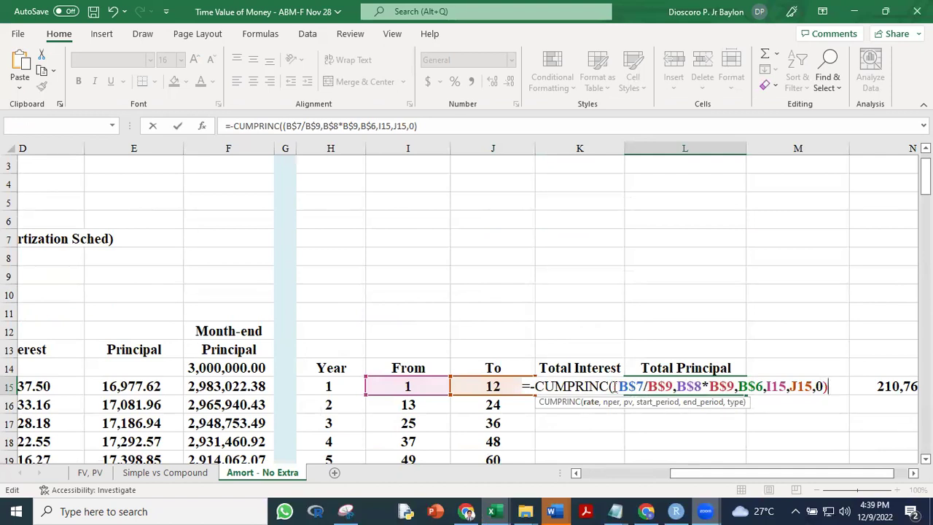
click(614, 386)
key(BackSpace)
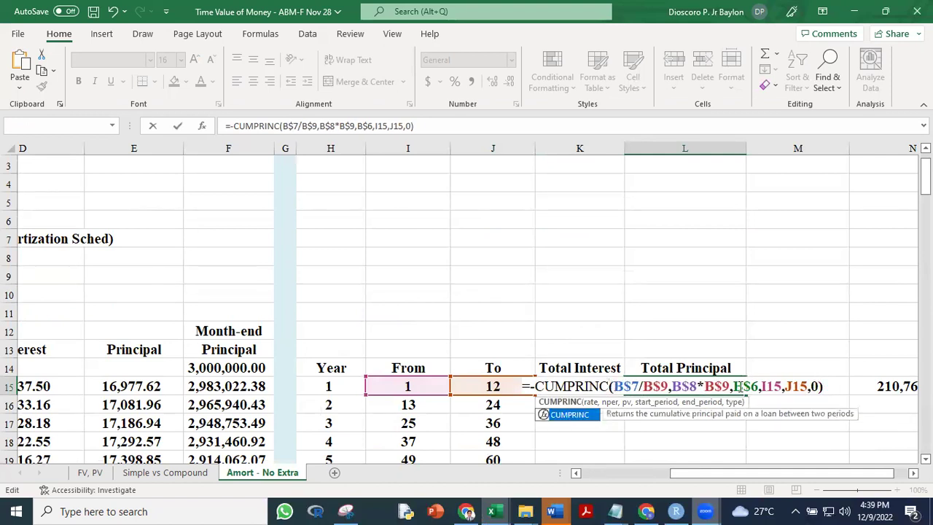
click(833, 386)
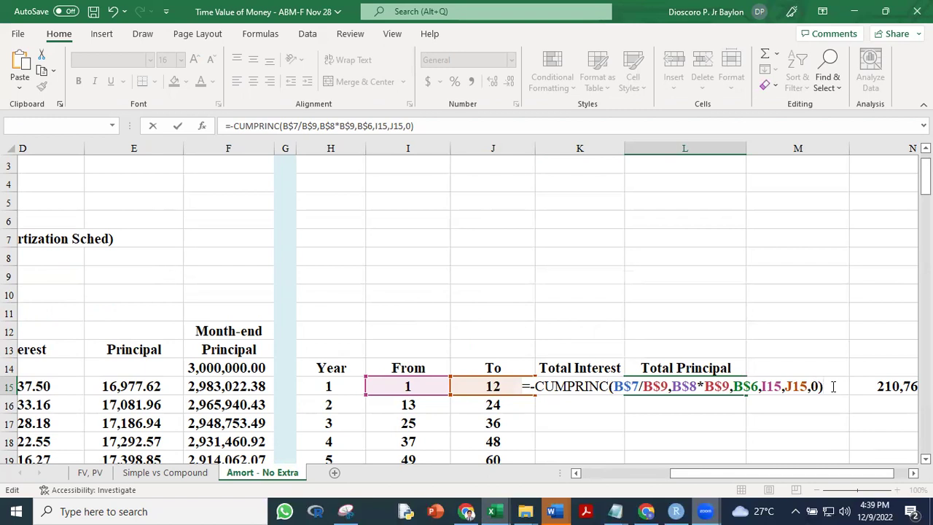
key(ctrl+Return)
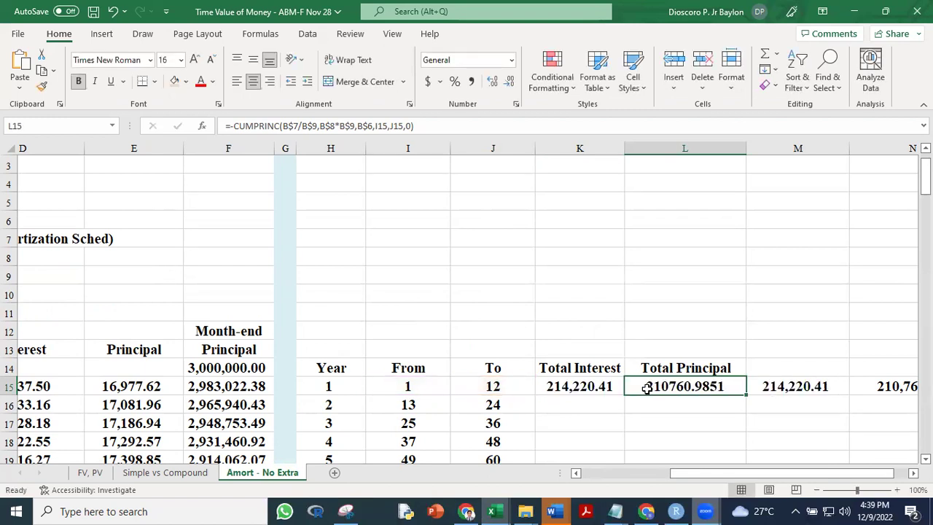
Copy K15's cell formatting to L15 and narrow column L to just fit the Total Principal heading
click(603, 384)
click(41, 86)
click(679, 390)
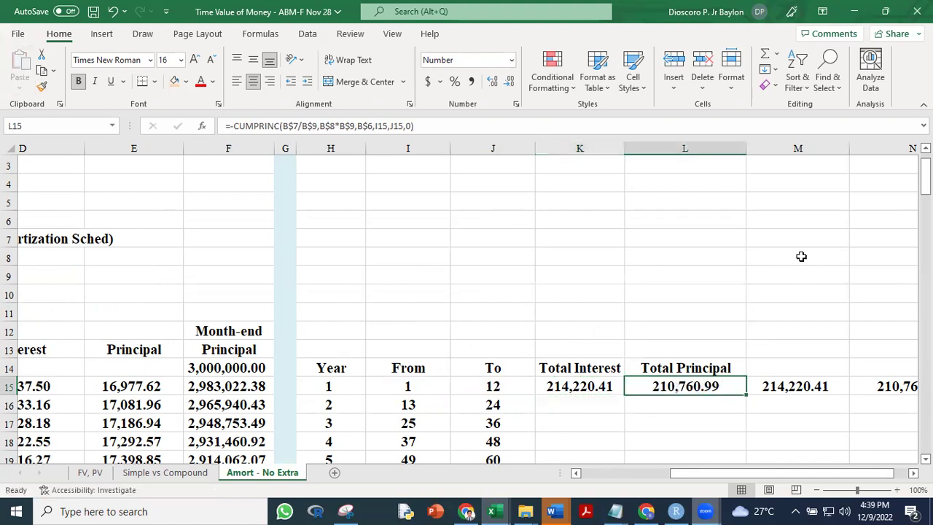
drag(748, 148, 725, 149)
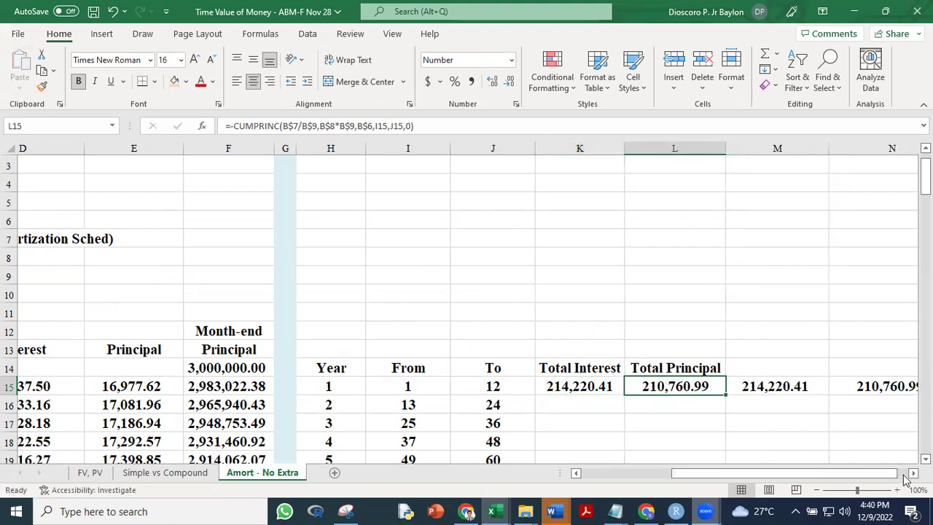
Fill the year 1 formulas in K15:L15 down through year 10 in row 24
scroll(681, 391, right, 2)
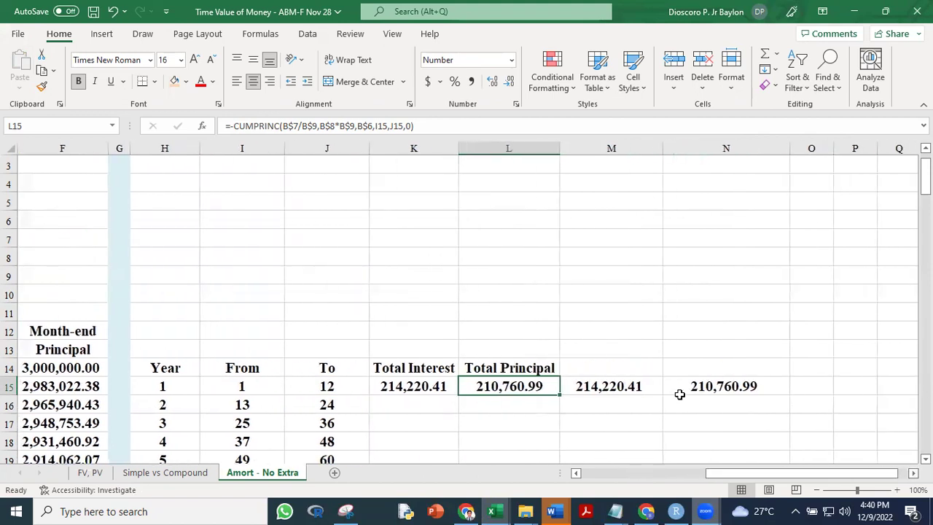
click(610, 424)
drag(428, 387, 547, 434)
click(714, 385)
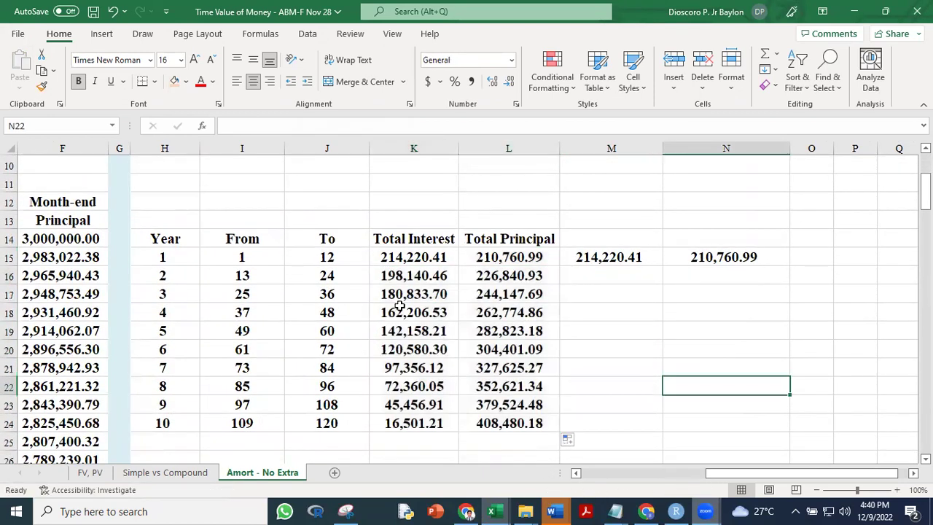
Examine the Total Interest formulas for years 1 to 3 to see how their period references change
click(416, 259)
click(416, 276)
click(416, 294)
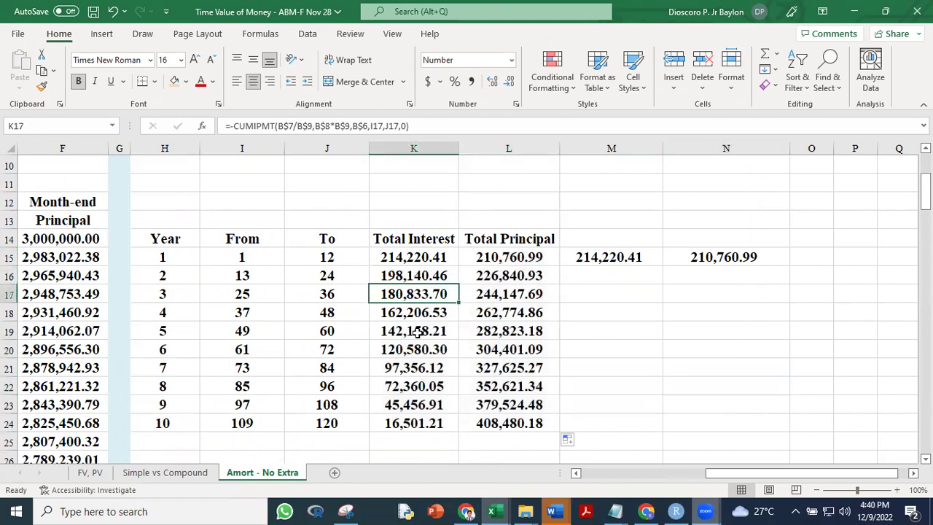
click(751, 382)
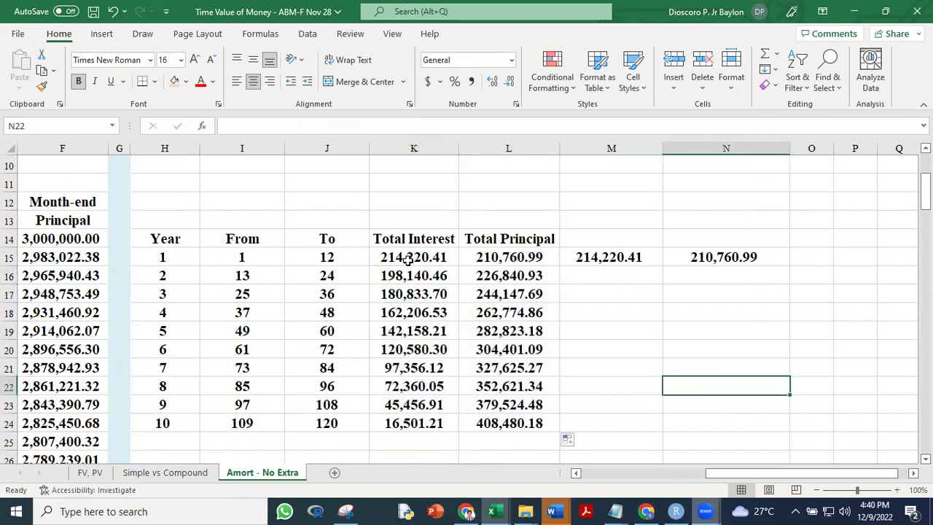
click(409, 260)
click(411, 275)
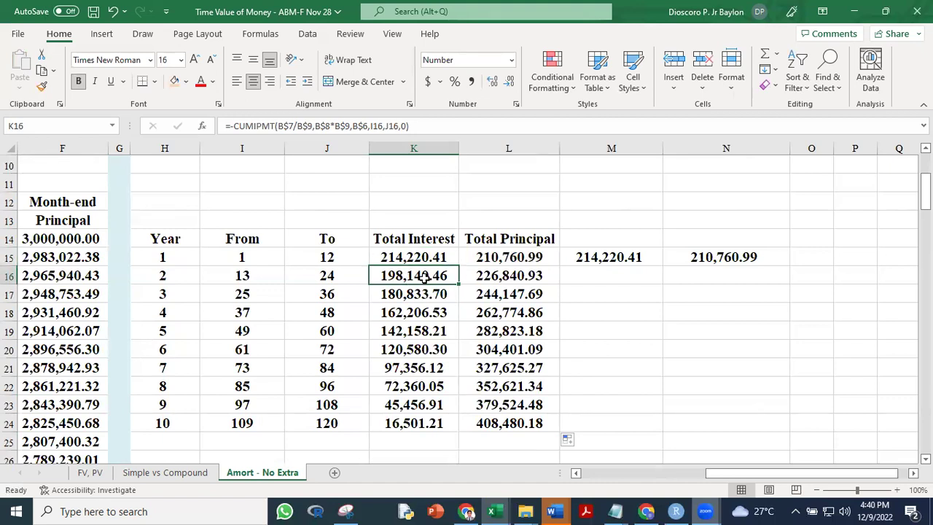
Examine the year 2 Total Principal formula and the year 10 Total Interest and Total Principal formulas
click(503, 277)
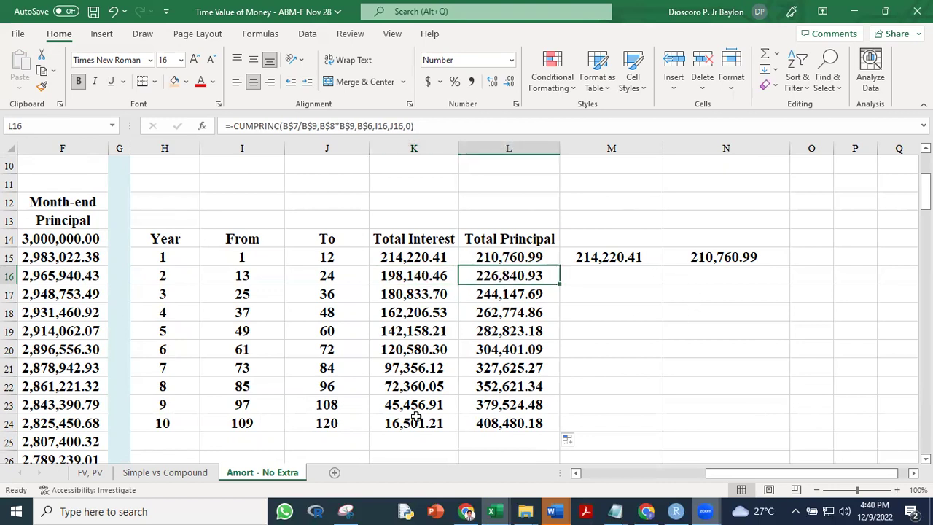
click(164, 426)
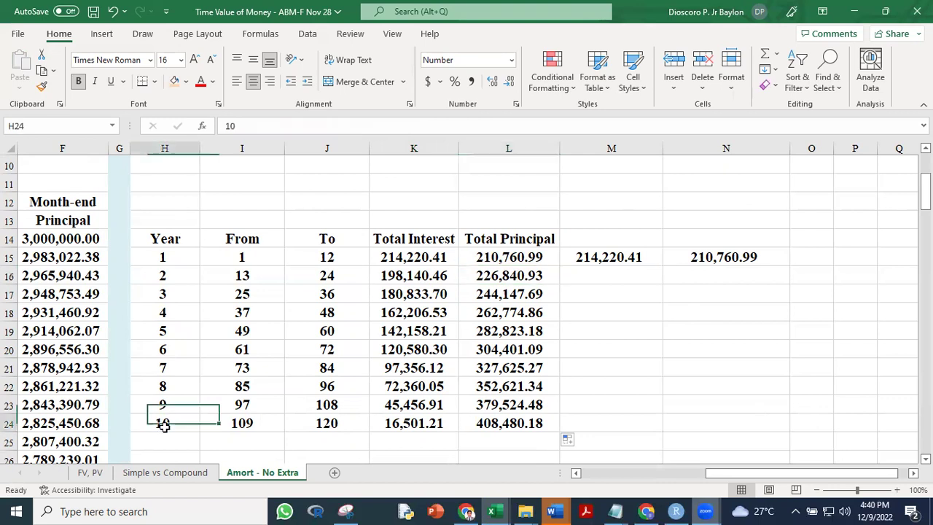
click(398, 426)
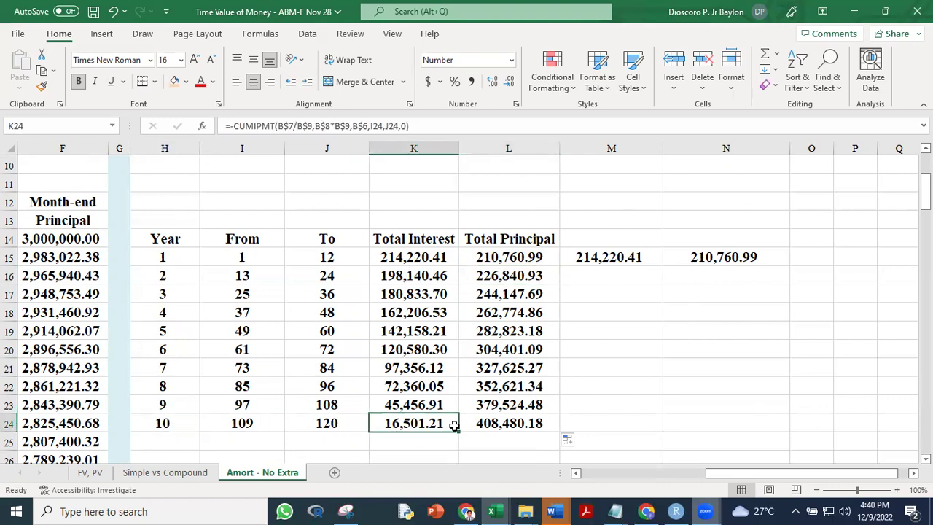
click(516, 422)
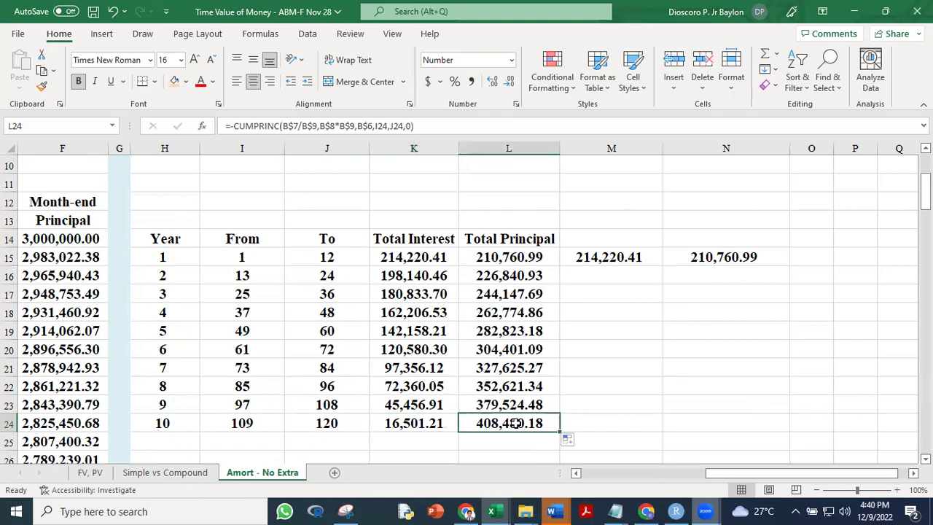
Total the yearly interest in K25 with =SUM(K15:K24) and copy the sum across to L25 for Total Principal
click(392, 437)
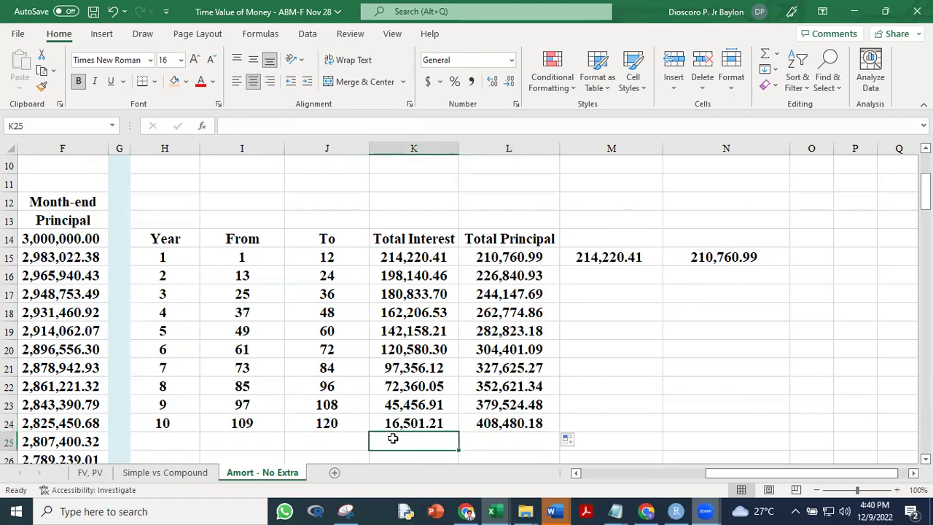
key(alt+equal)
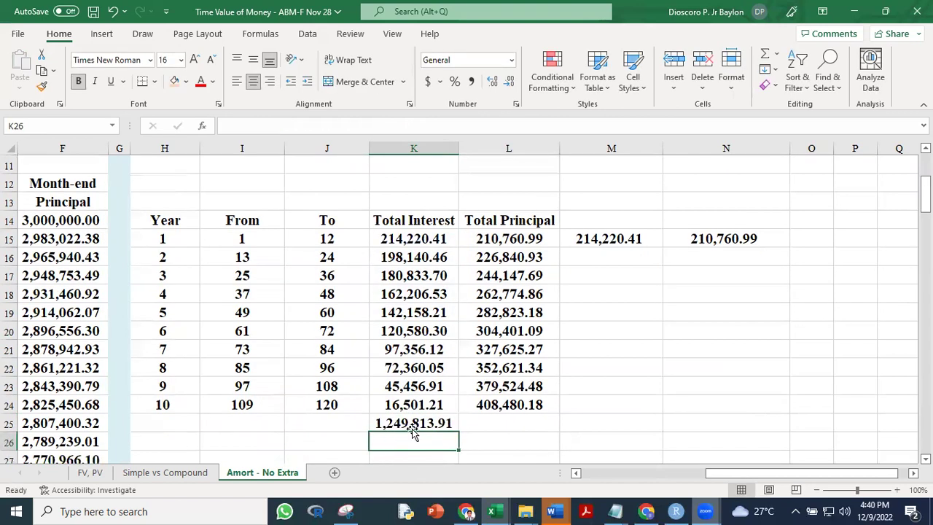
click(441, 429)
drag(461, 431, 539, 431)
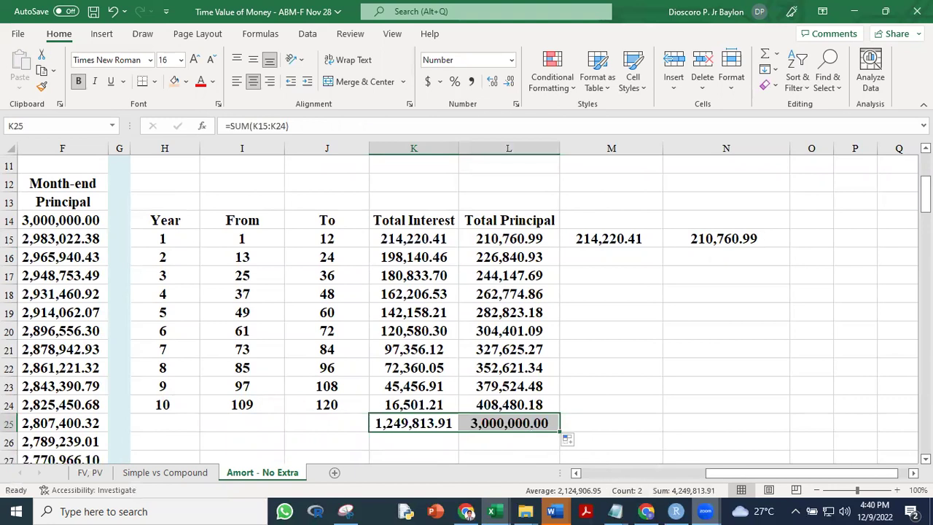
Colour the monthly schedule's interest and principal totals in D135:E135 red
drag(924, 196, 924, 333)
drag(731, 487, 729, 384)
drag(923, 334, 924, 435)
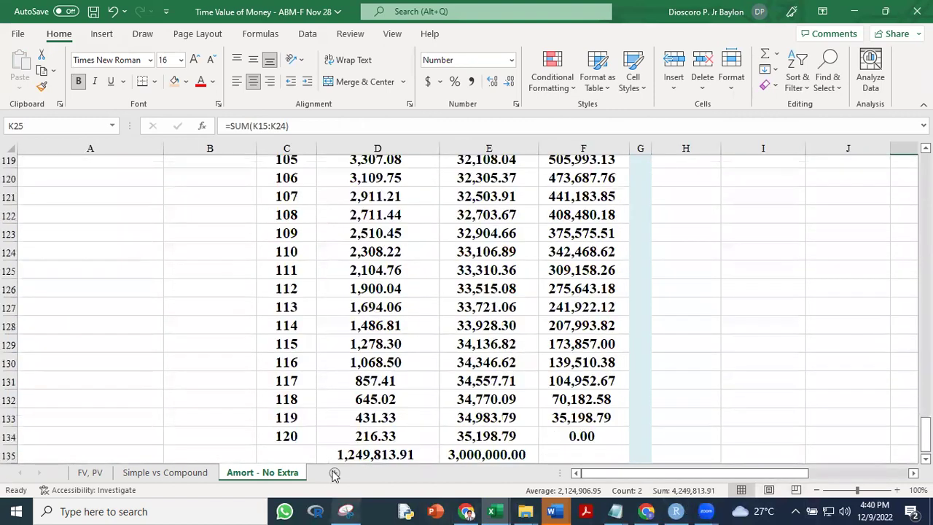
drag(376, 453, 446, 416)
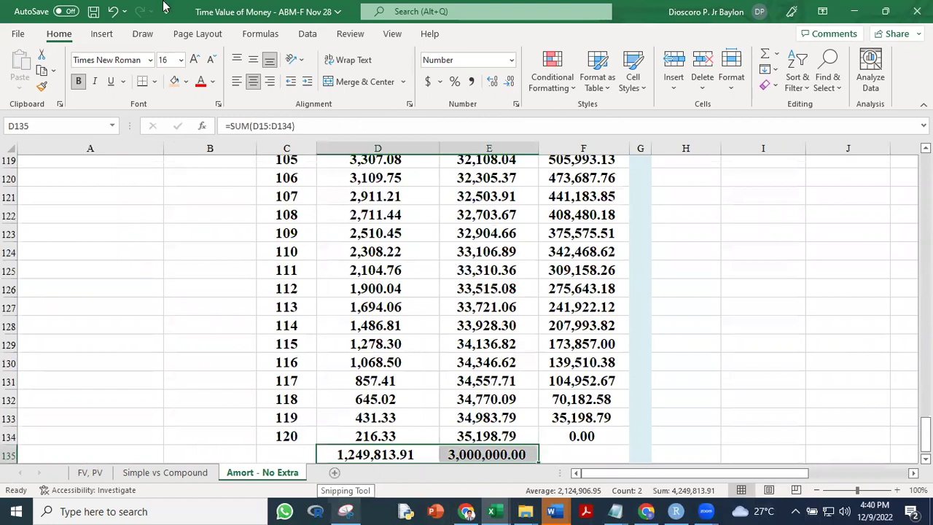
click(201, 83)
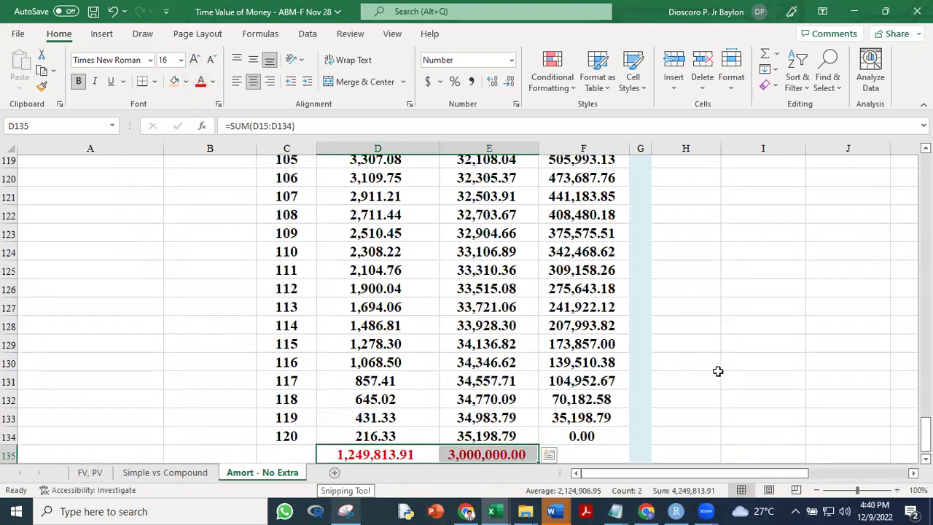
click(725, 364)
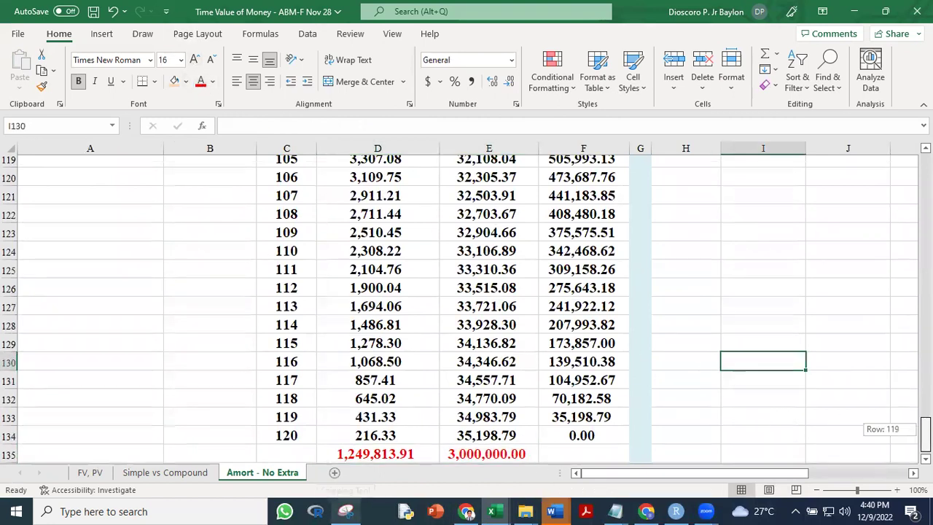
Colour the yearly summary totals in K25:L25 red to match the monthly schedule's totals
drag(926, 430, 926, 167)
drag(800, 478, 894, 475)
drag(926, 169, 925, 201)
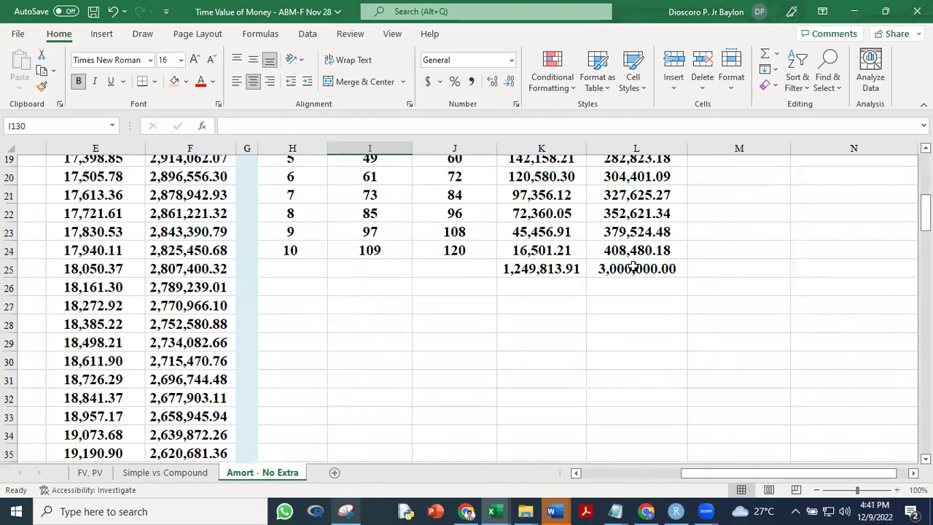
drag(548, 268, 628, 269)
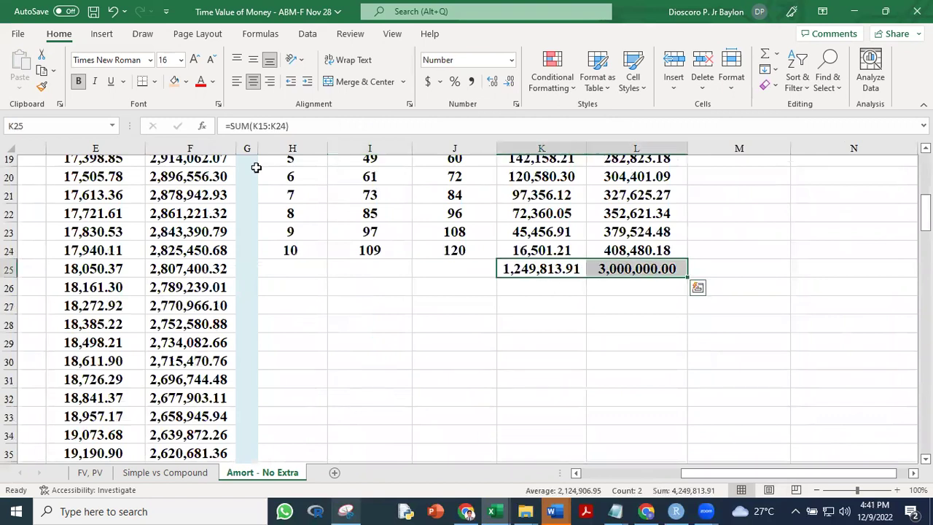
click(200, 81)
click(655, 358)
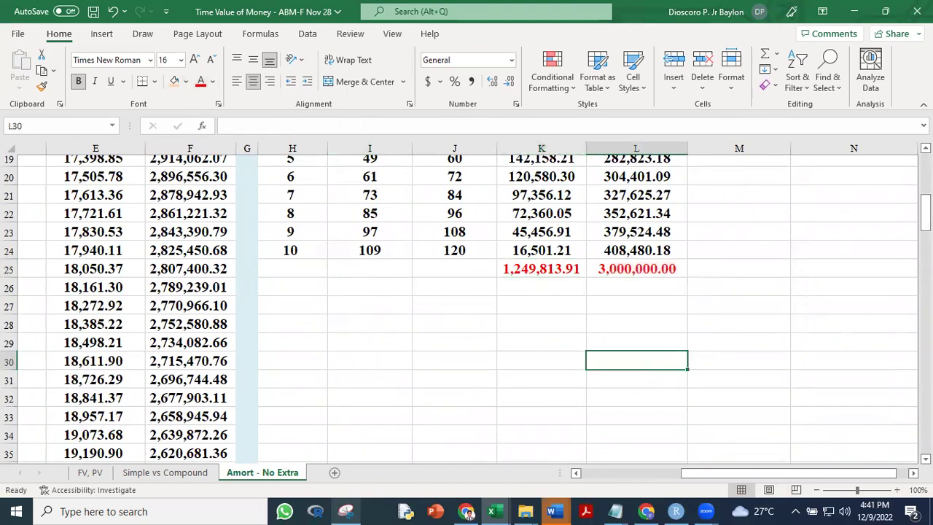
Review the amount to finance, annual interest rate and number of years, and compare the yearly summary with the monthly schedule
drag(926, 215, 926, 172)
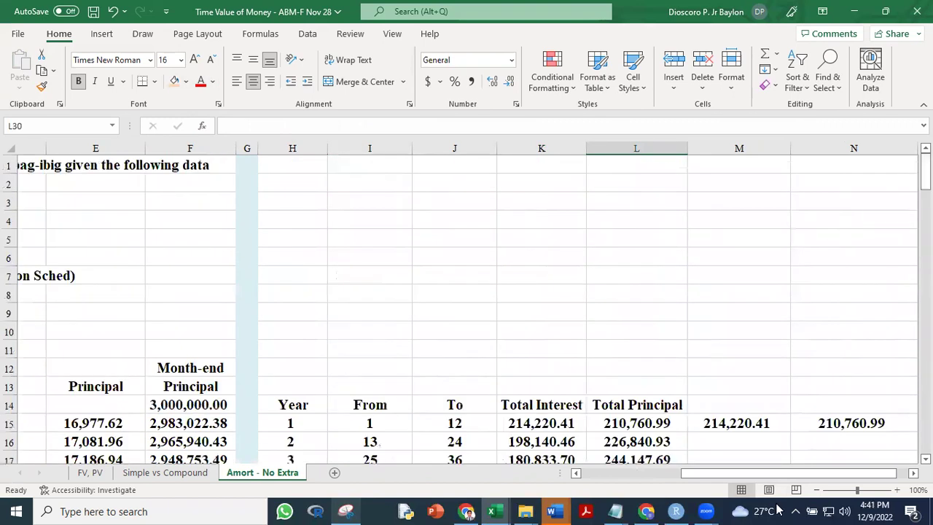
drag(762, 474, 623, 475)
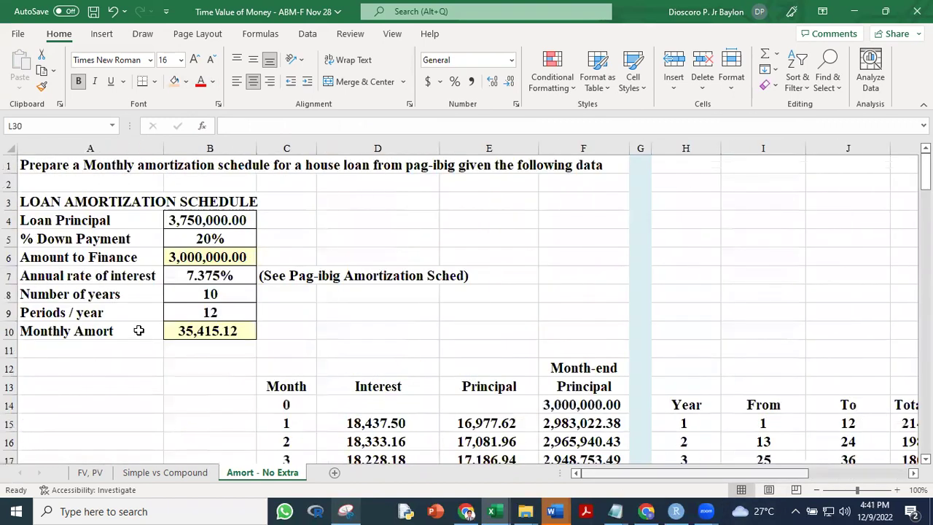
click(212, 258)
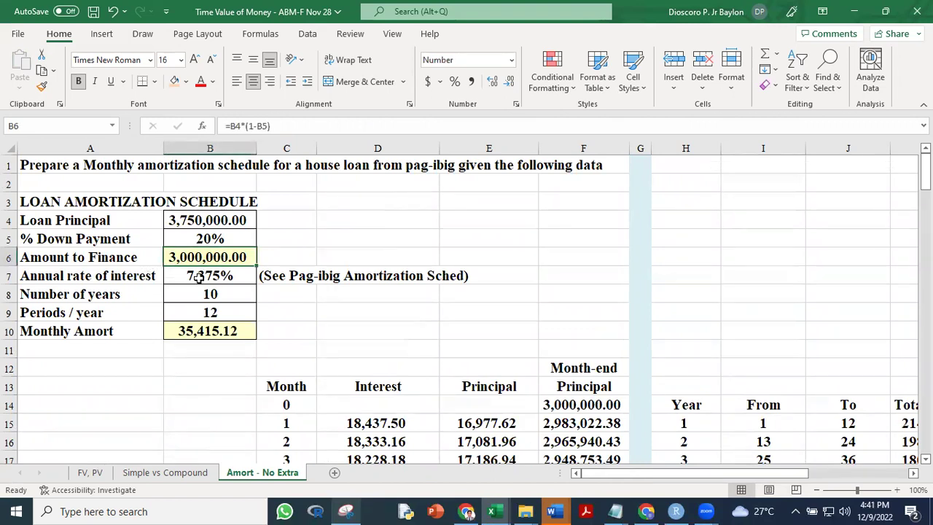
click(210, 278)
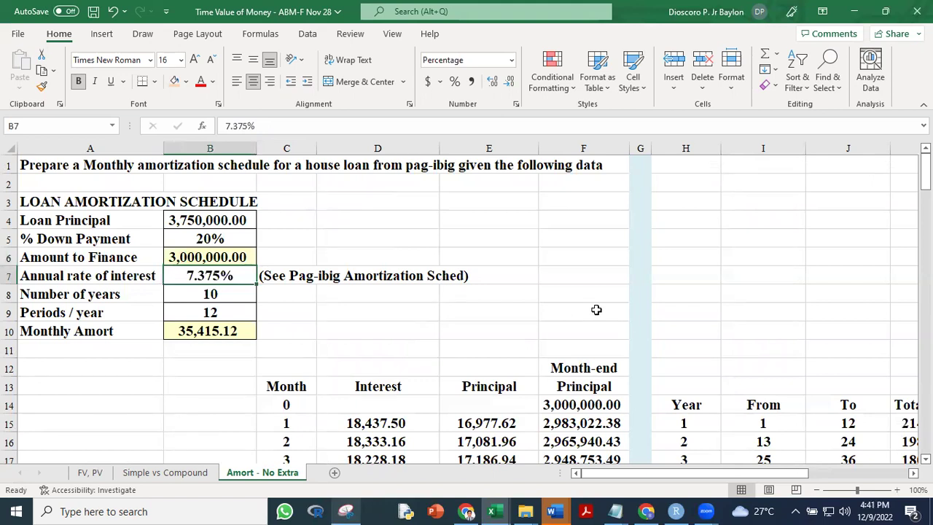
click(208, 295)
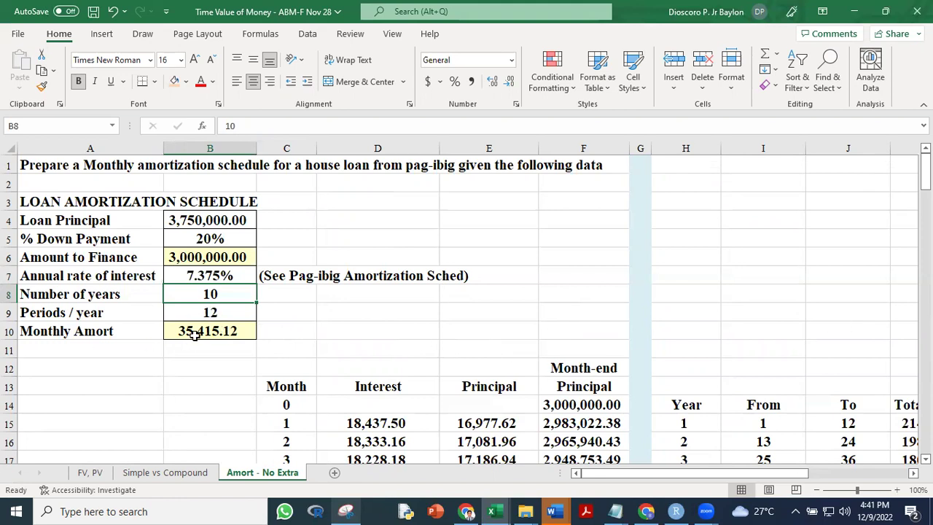
drag(926, 175, 867, 475)
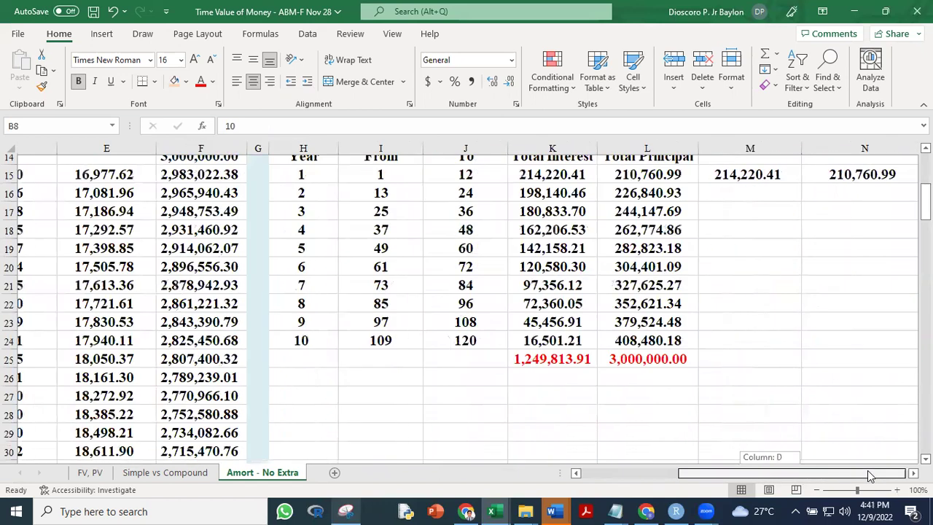
drag(923, 204, 924, 184)
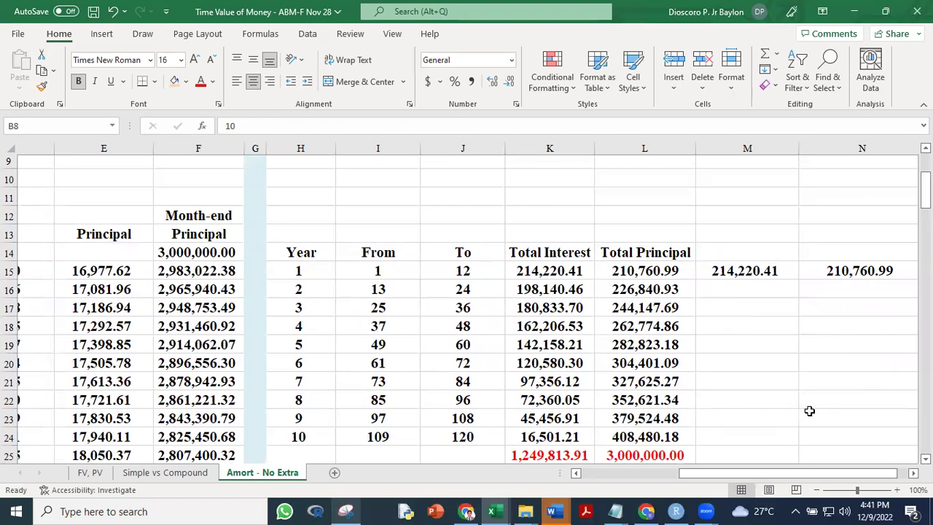
drag(781, 475, 654, 482)
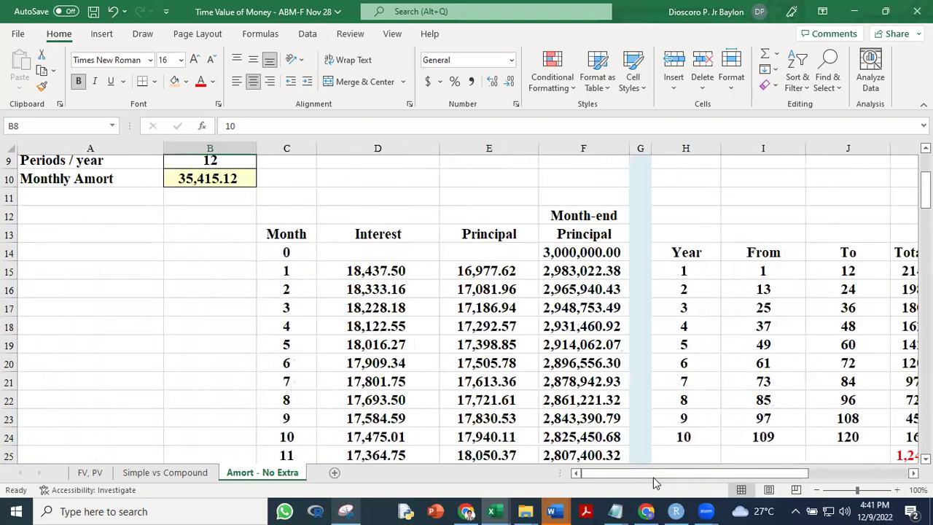